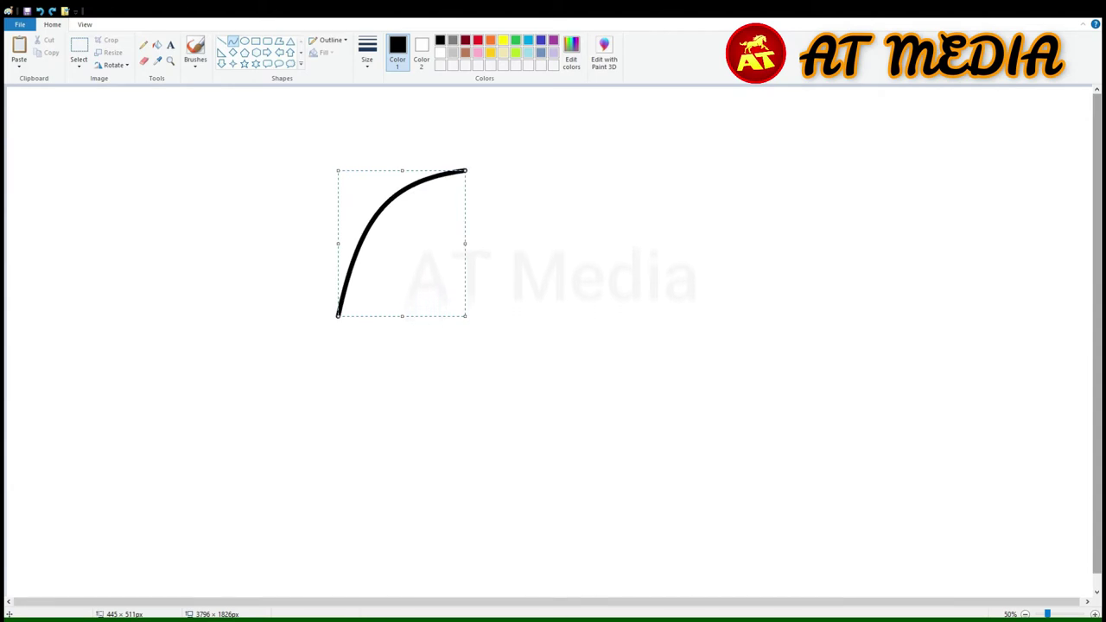
Step: Trim the lower end of the black head curve and extend it with a second curve rounding inward at the bottom
left_click(619, 310)
left_click(143, 60)
left_click_drag(340, 296, 376, 276)
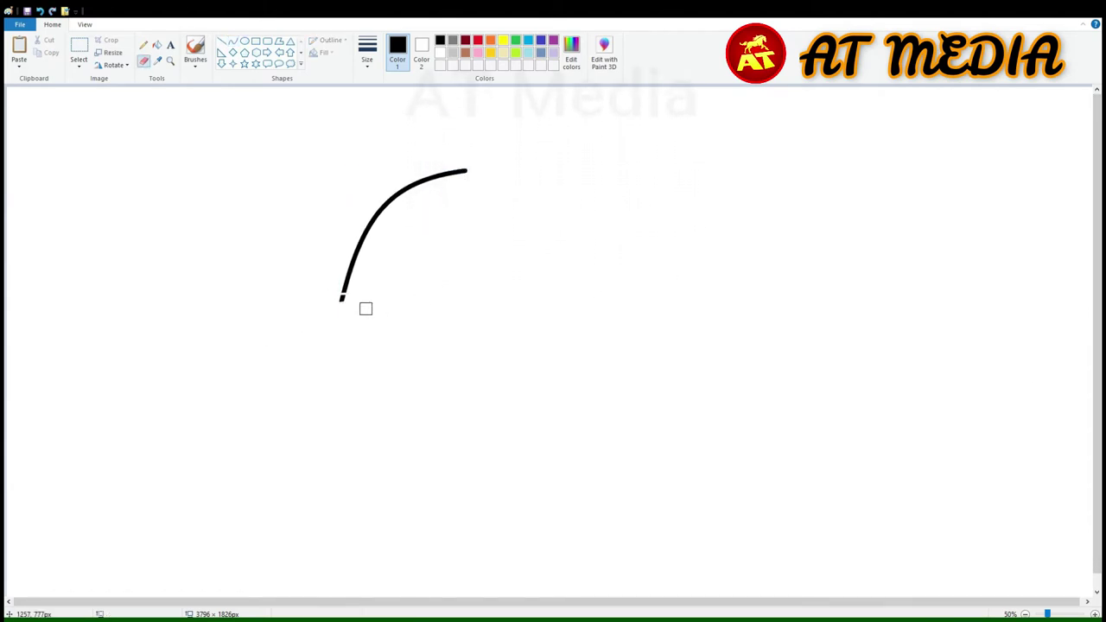
left_click_drag(343, 291, 418, 393)
left_click_drag(372, 341, 359, 394)
left_click(566, 315)
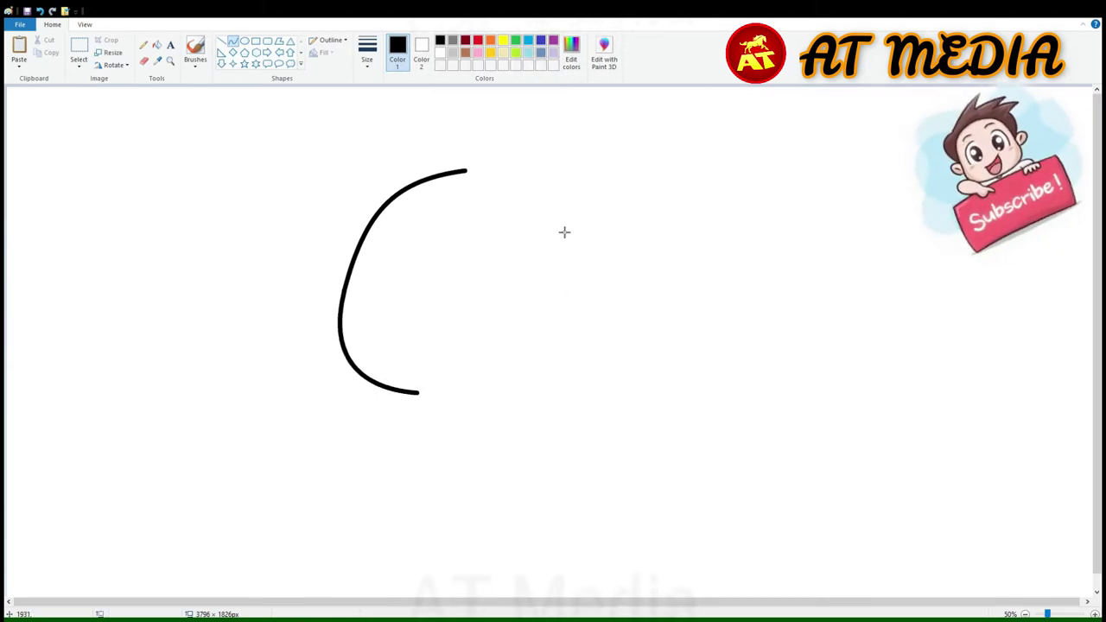
mouse_move(466, 170)
left_mouse_down()
mouse_move(536, 182)
mouse_move(597, 334)
left_mouse_up()
mouse_move(535, 177)
left_mouse_down()
mouse_move(523, 173)
mouse_move(647, 187)
left_mouse_up()
key("Escape")
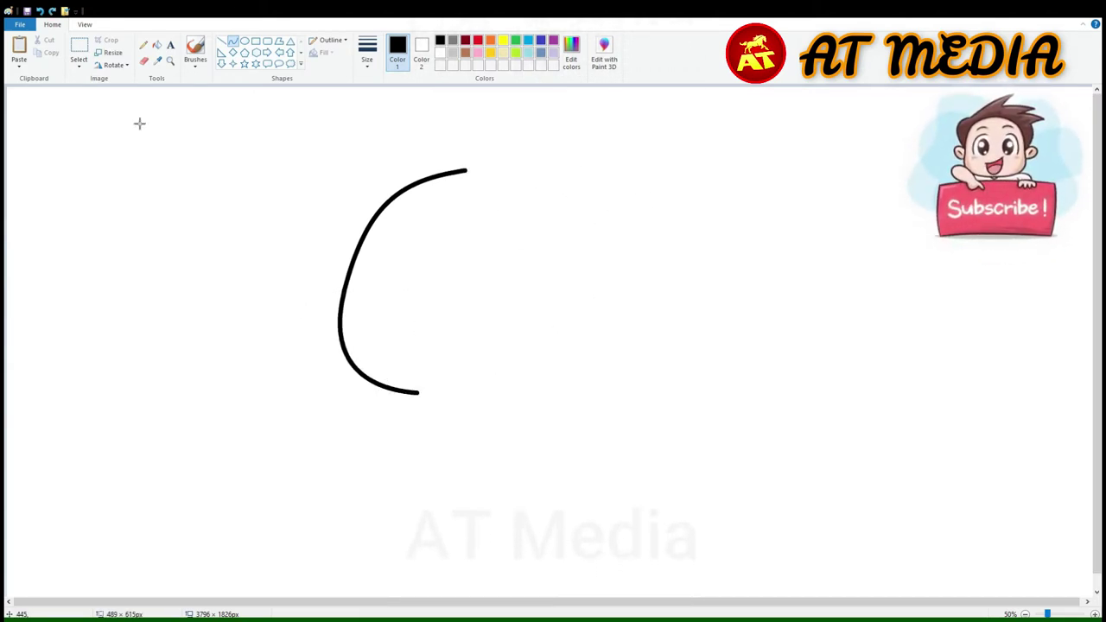
Step: Copy the left half of the head outline, flip the copy horizontally and place it opposite the original
left_click(78, 50)
left_click_drag(274, 140, 528, 444)
key("ctrl+c")
key("ctrl+v")
left_click(113, 64)
left_click(130, 138)
left_click_drag(203, 279, 531, 319)
Step: Nudge the mirrored head half to the right until the gap between both halves suits the head's width
key("Right")
key("Right")
key("Right")
key("Right")
key("Right")
key("Right")
key("Right")
key("Right")
key("Right")
key("Right")
key("Right")
key("Right")
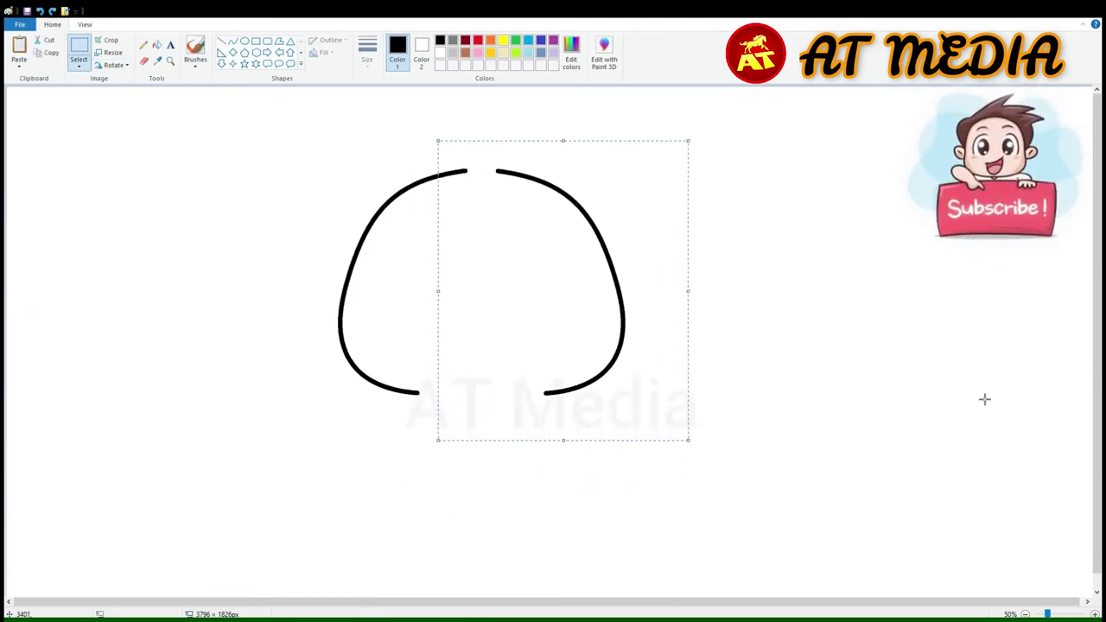
key("Right")
key("Right")
key("Right")
key("Right")
key("Right")
key("Right")
key("Right")
key("Right")
Step: Close the head outline with a curve across the top gap and a straight line across the bottom gap
left_click(231, 41)
left_click_drag(454, 173, 502, 173)
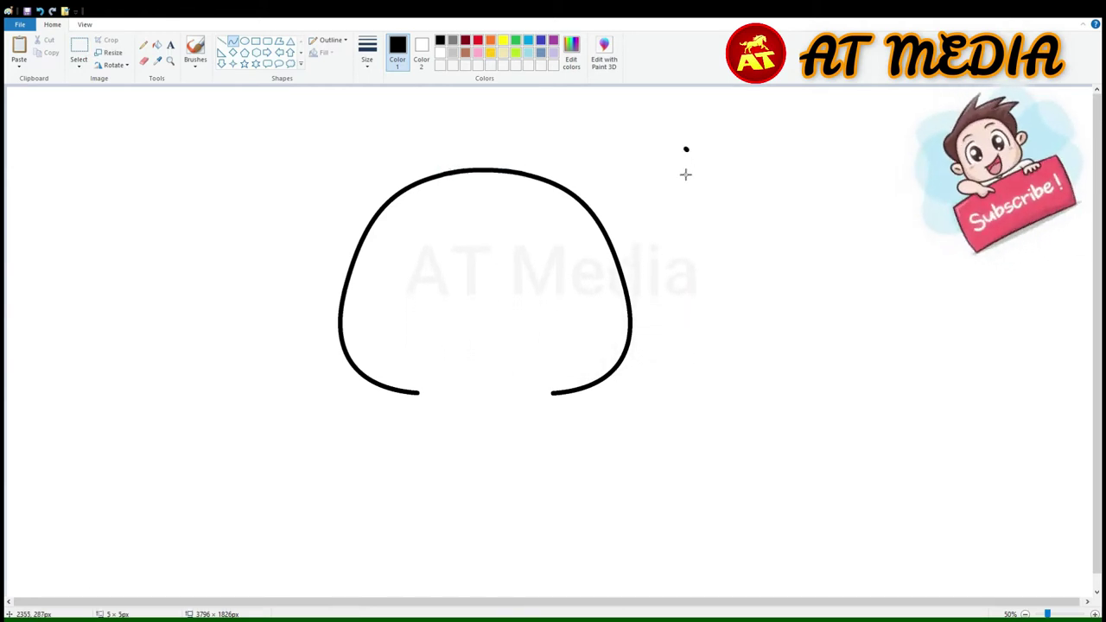
key("ctrl+z")
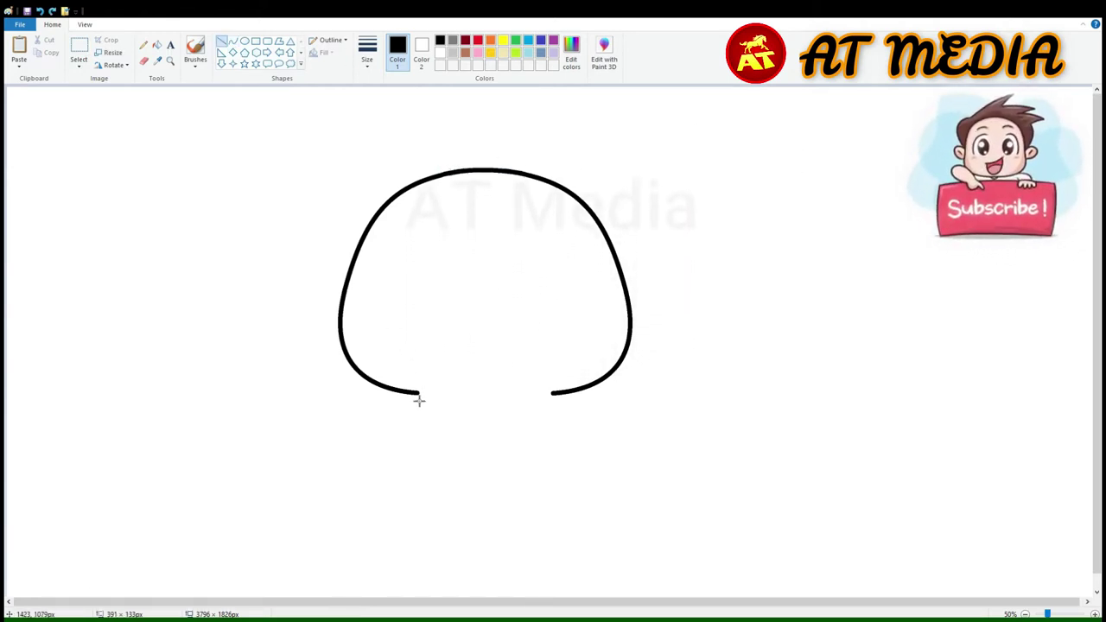
left_click_drag(419, 399, 560, 420)
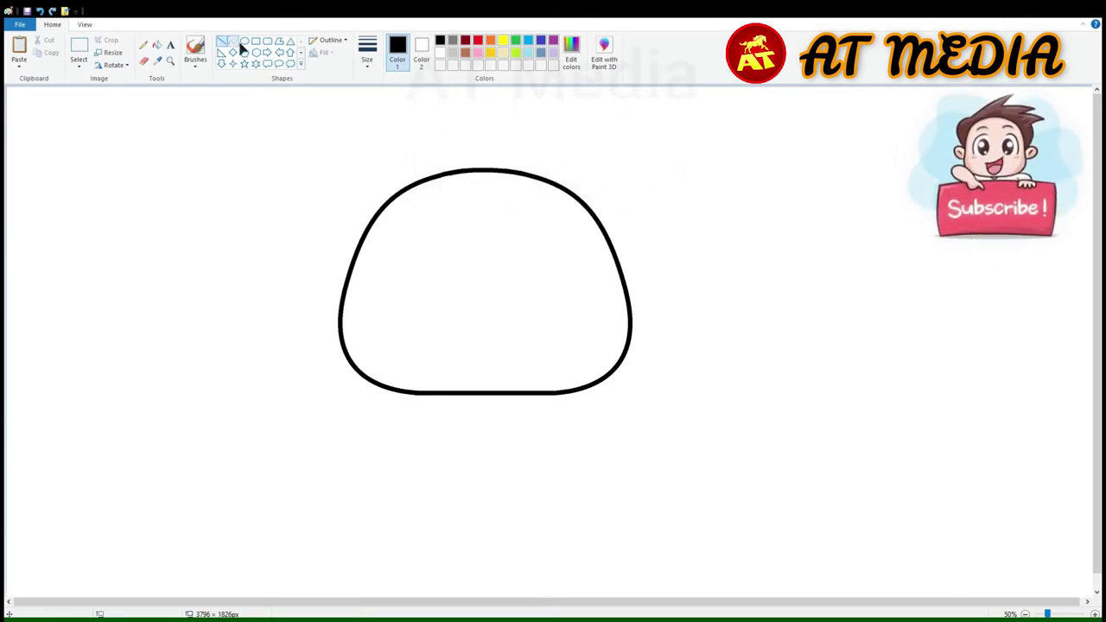
Step: Move the whole head outline up and to the right to make room for the body below
left_click_drag(404, 447, 440, 579)
key("ctrl+z")
key("ctrl+a")
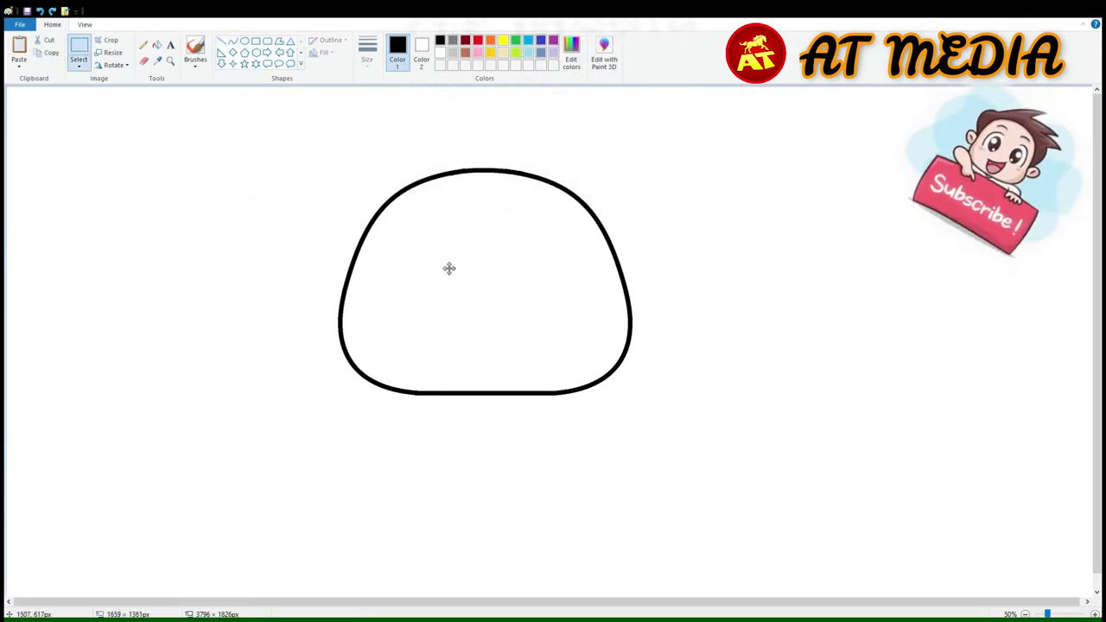
left_click_drag(446, 267, 491, 219)
Step: Draw the left front leg below the head with a bowed outer curve, a rounded foot bottom and a curved inner edge
left_click(451, 349)
left_click_drag(451, 350, 474, 563)
left_click_drag(434, 372, 415, 445)
left_click_drag(461, 546, 444, 537)
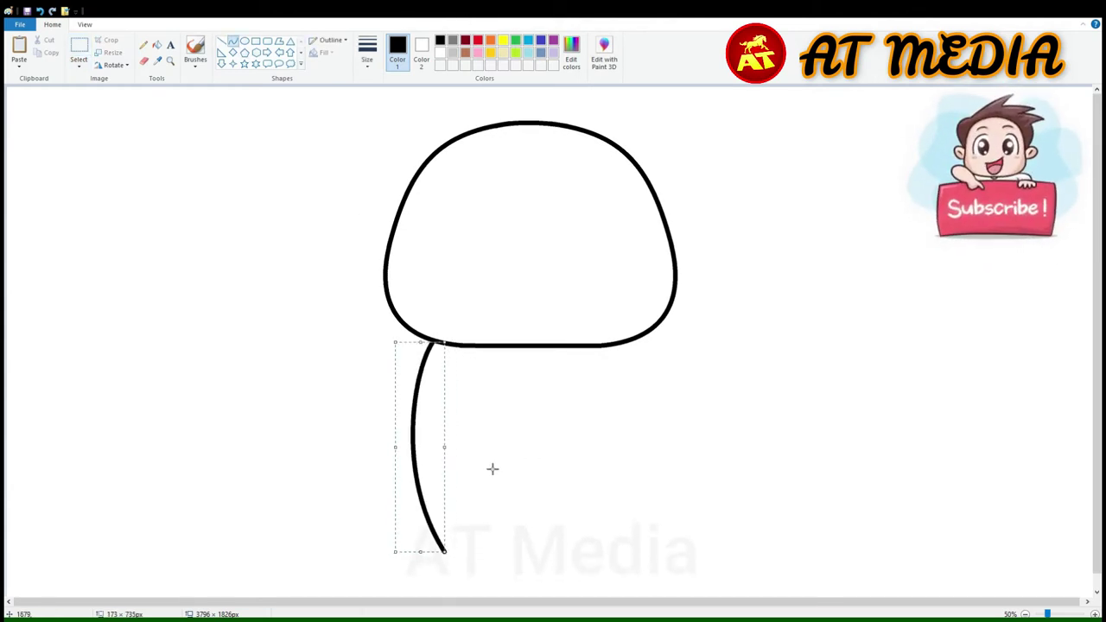
left_click(486, 430)
left_click_drag(490, 417, 521, 534)
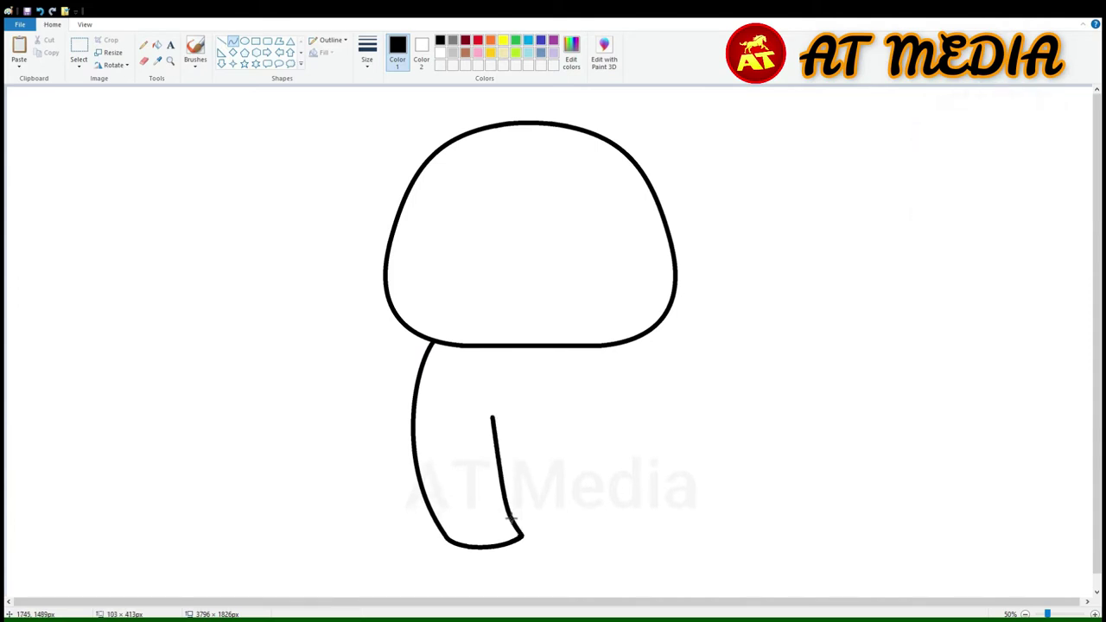
mouse_move(508, 475)
left_mouse_down()
mouse_move(494, 473)
mouse_move(491, 442)
left_mouse_up()
Step: Shift the lower part of the left leg slightly down and bridge the gap in its inner edge
left_click(79, 52)
left_click_drag(573, 574, 345, 451)
left_click(222, 41)
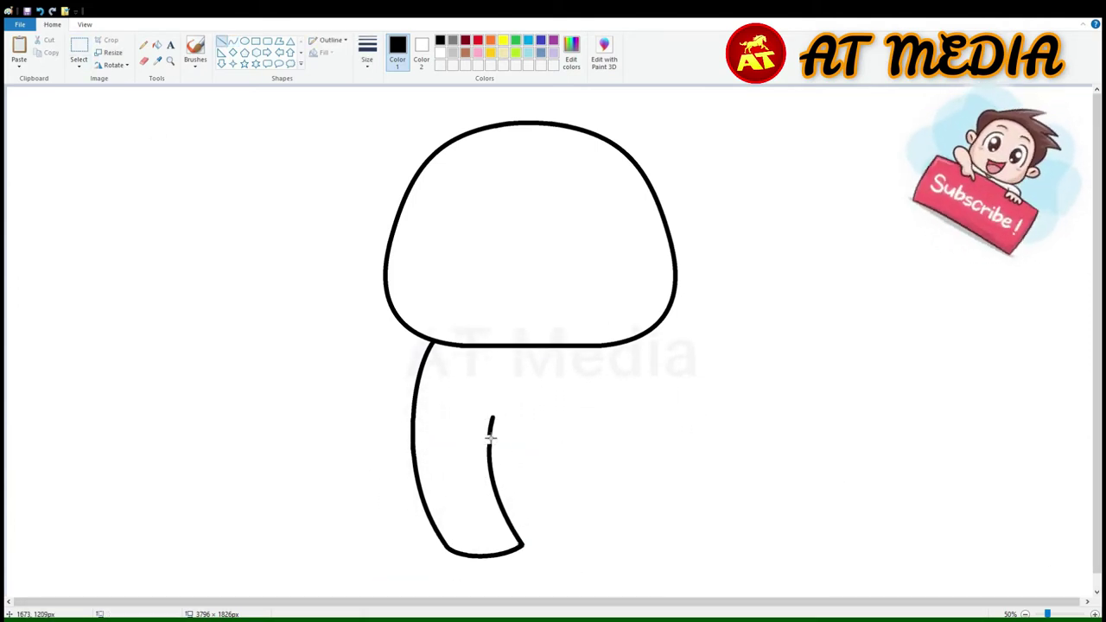
left_click_drag(492, 417, 490, 466)
left_click(233, 41)
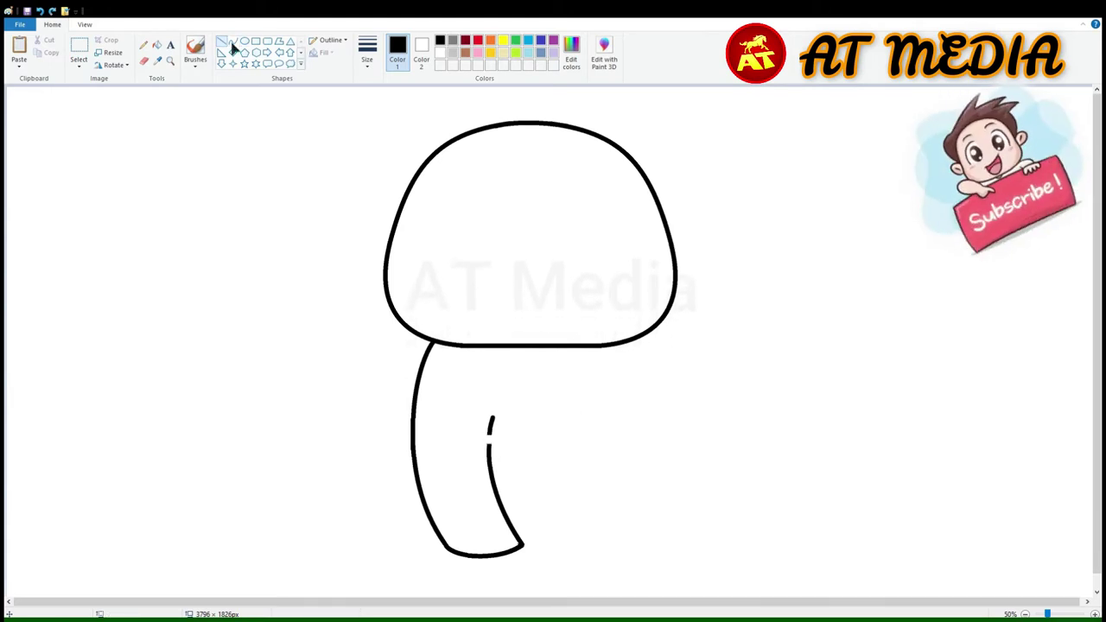
scroll(577, 428, "up", 1, "ctrl")
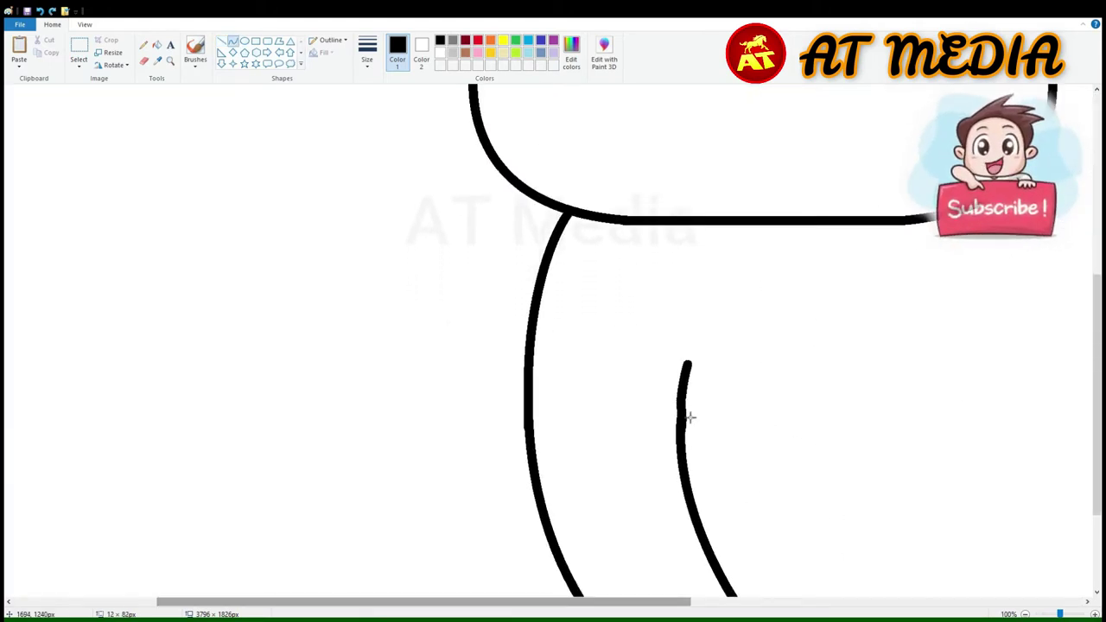
Step: Draw three small curved toenails along the bottom edge of the left foot
scroll(614, 561, "down", 2)
mouse_move(480, 472)
left_mouse_down()
mouse_move(524, 479)
mouse_move(538, 466)
mouse_move(604, 481)
mouse_move(566, 458)
mouse_move(633, 469)
mouse_move(611, 458)
left_mouse_up()
left_click(537, 467)
left_click(602, 479)
scroll(656, 442, "down", 1, "ctrl")
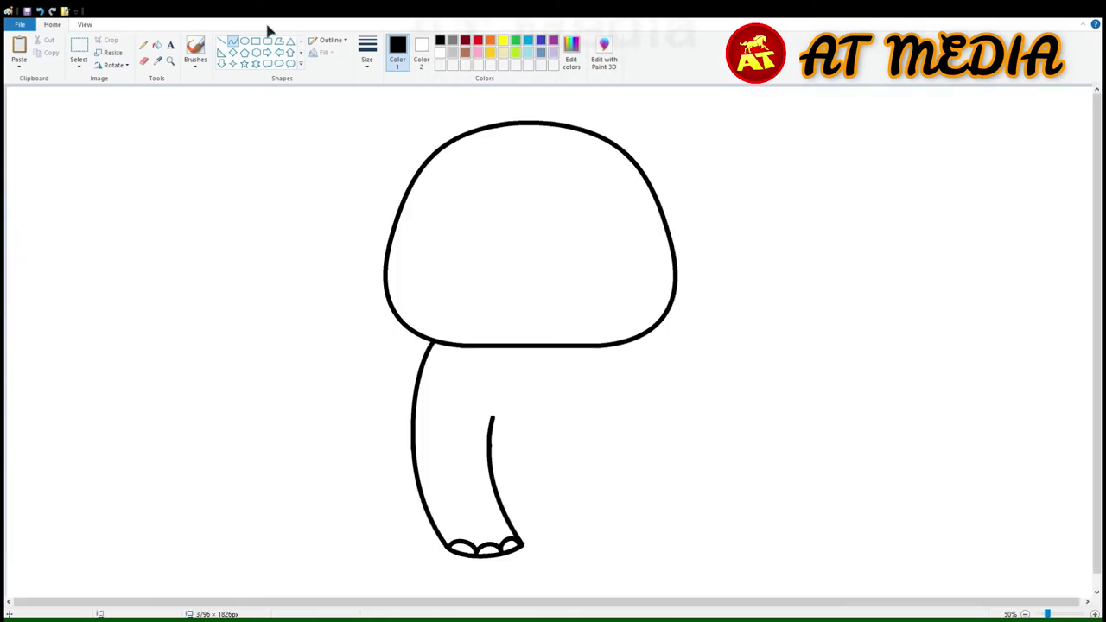
Step: Copy the finished left leg, flip the copy horizontally and place it under the right side of the head
key("ctrl+a")
key("ctrl+c")
key("ctrl+v")
left_click(114, 65)
left_click(138, 146)
left_click_drag(148, 171, 594, 406)
Step: Nudge the mirrored leg to the left until its top meets the head outline, and fix it in place
key("Left")
key("Left")
key("Left")
key("Left")
key("Left")
key("Left")
key("Left")
key("Left")
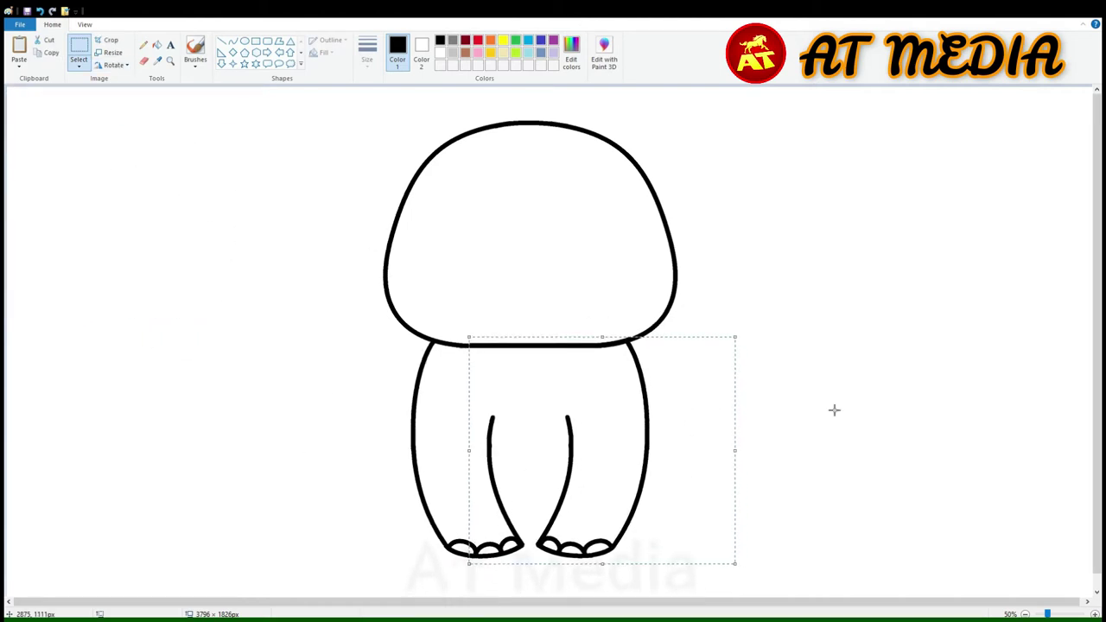
key("Left")
key("Left")
key("Left")
key("Left")
key("Left")
key("Left")
key("Left")
key("Left")
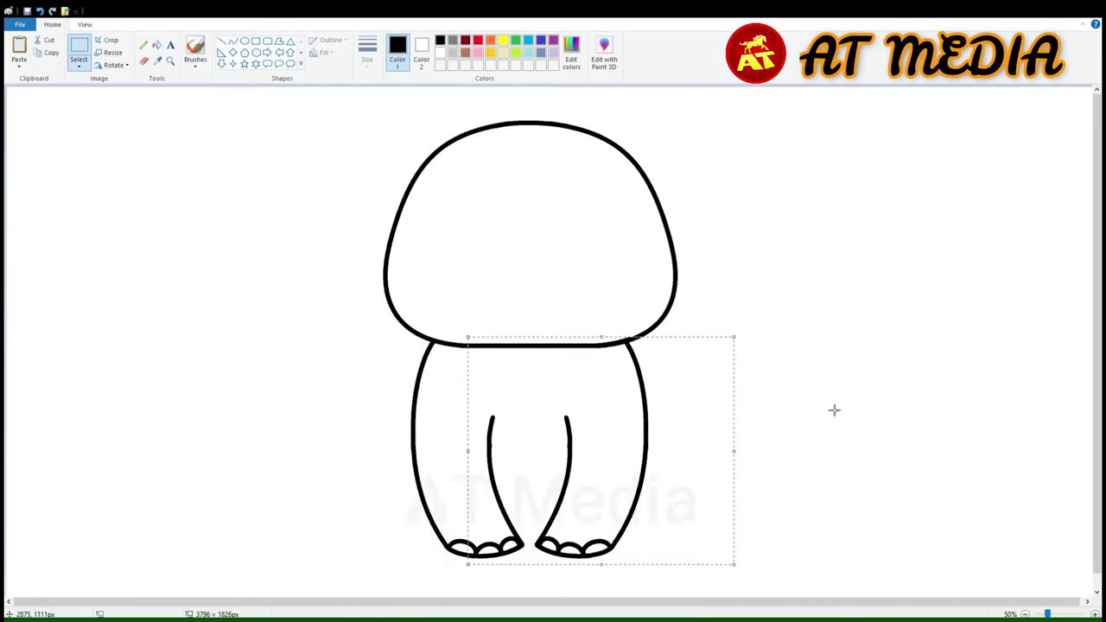
left_click(870, 409)
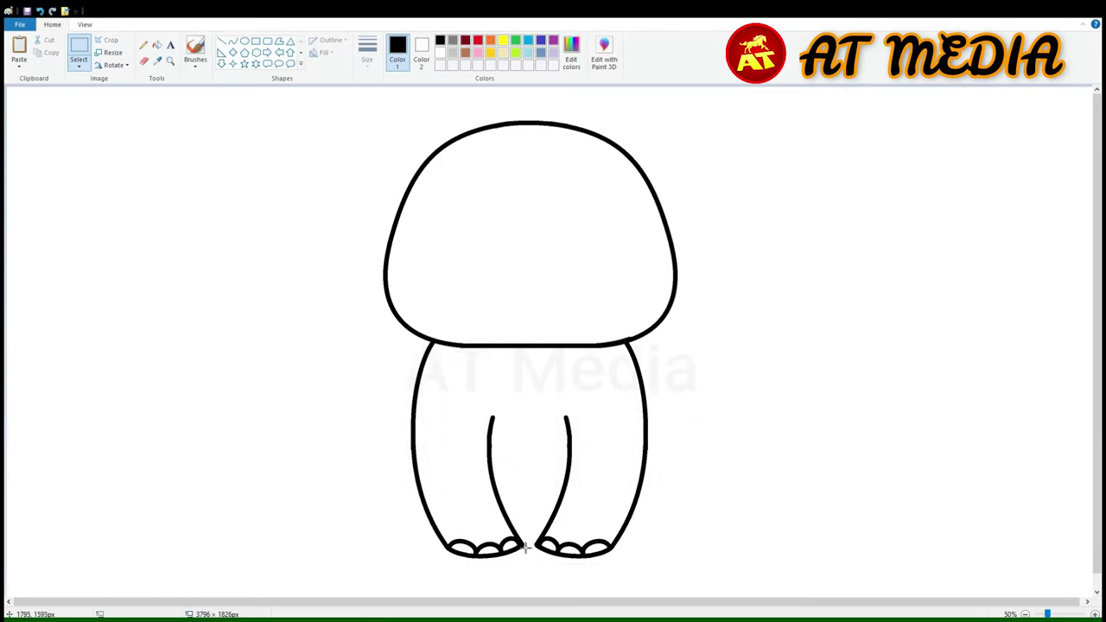
Step: Connect the inner ends of the two feet with a short curve
left_click(233, 41)
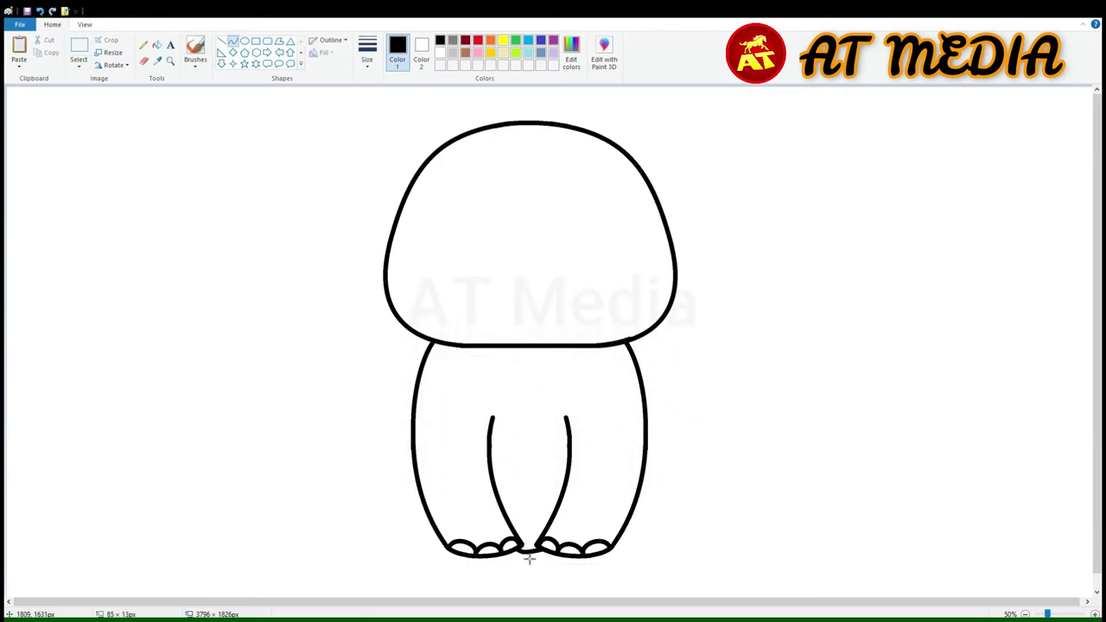
left_click_drag(417, 469, 380, 488)
key("ctrl+z")
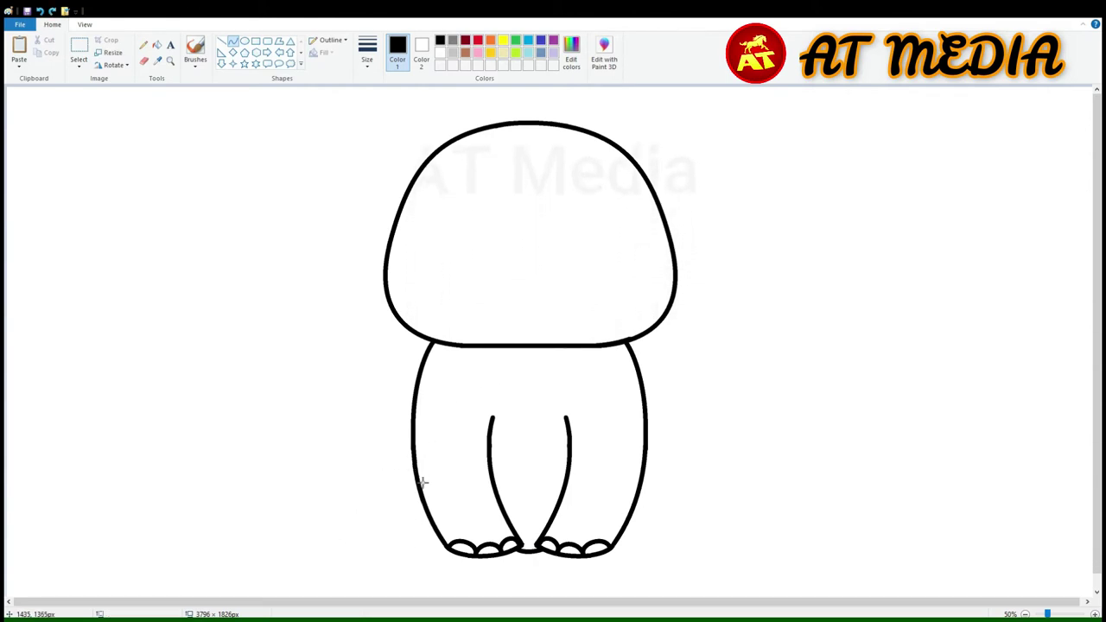
Step: Draw the tail beside the left leg with a short curved stem and a round tuft, using a flipped arc for its outer side
left_click_drag(390, 494, 428, 578)
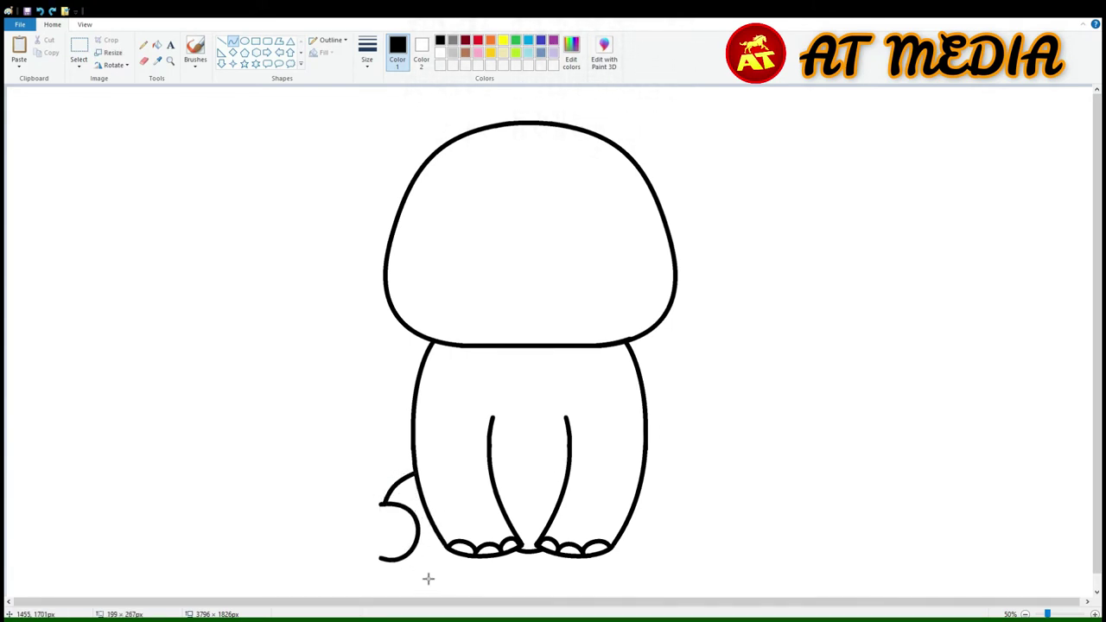
left_click(121, 66)
left_click(118, 137)
left_click_drag(406, 531, 338, 538)
left_click_drag(338, 493, 335, 494)
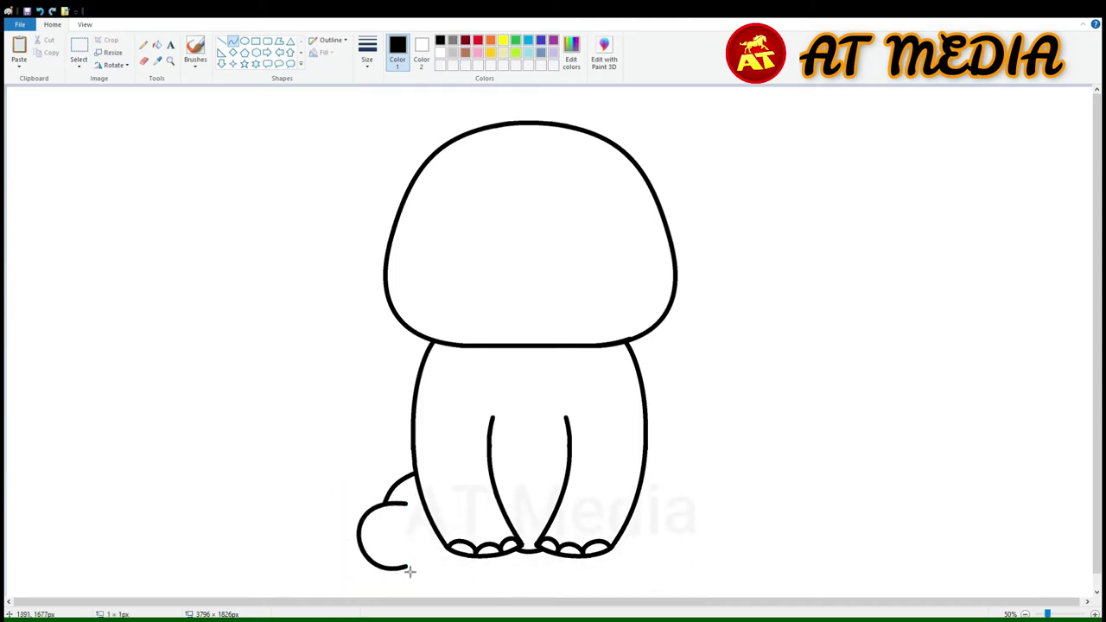
mouse_move(419, 570)
left_mouse_down()
mouse_move(438, 540)
mouse_move(422, 563)
mouse_move(436, 549)
mouse_move(406, 511)
mouse_move(431, 514)
mouse_move(427, 573)
mouse_move(437, 561)
mouse_move(419, 562)
mouse_move(445, 564)
mouse_move(424, 558)
left_mouse_up()
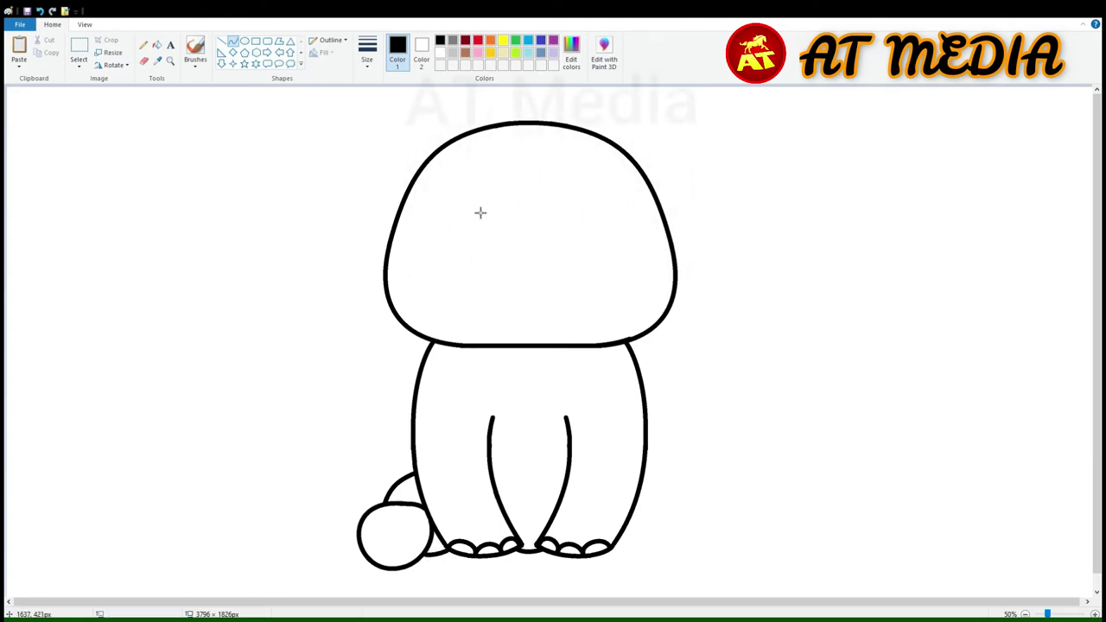
Step: Draw the left ear outline with curves running from the top of the head outward and back to its side
left_click_drag(367, 162, 394, 132)
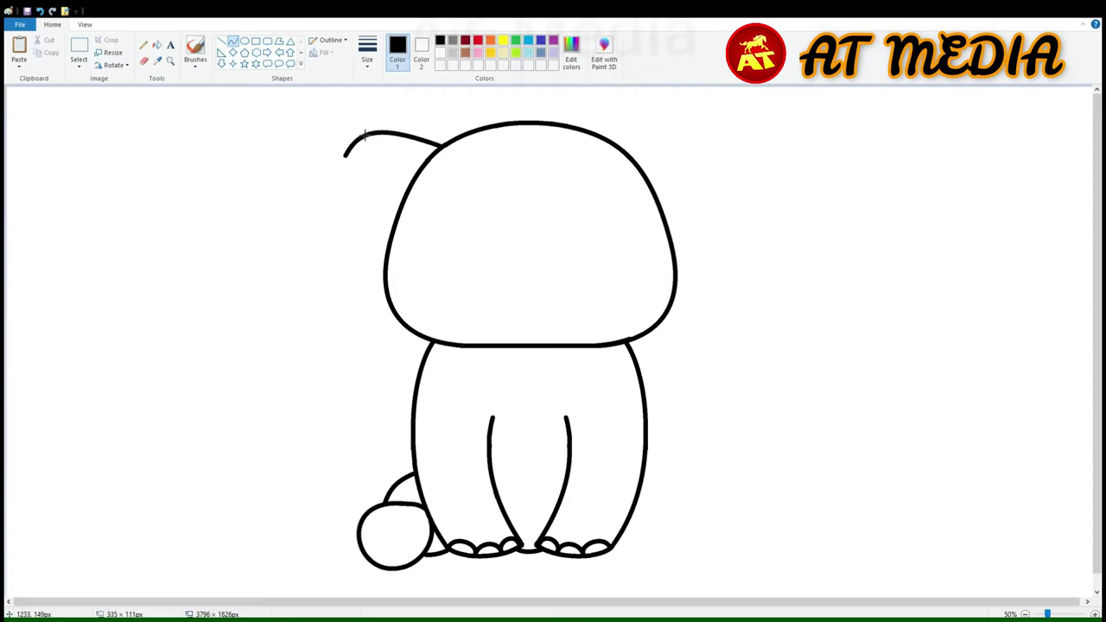
key("ctrl+z")
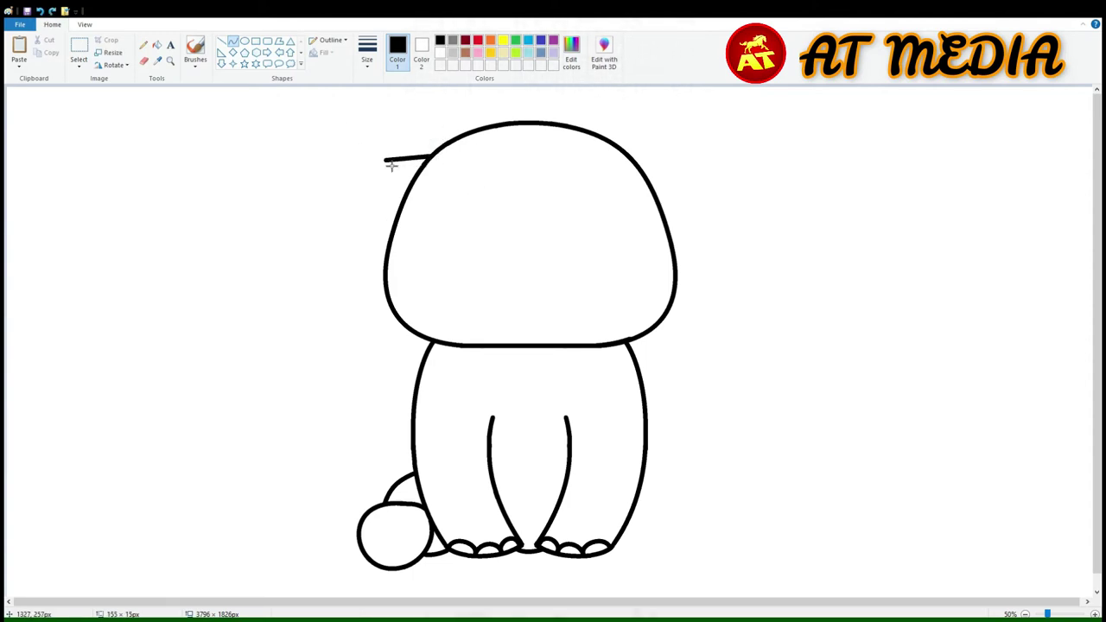
mouse_move(402, 149)
left_mouse_down()
mouse_move(389, 138)
mouse_move(371, 157)
mouse_move(406, 152)
mouse_move(332, 166)
mouse_move(358, 239)
mouse_move(338, 298)
left_mouse_up()
mouse_move(344, 233)
left_mouse_down()
mouse_move(298, 242)
mouse_move(294, 289)
mouse_move(348, 302)
mouse_move(384, 285)
left_mouse_up()
key("ctrl+z")
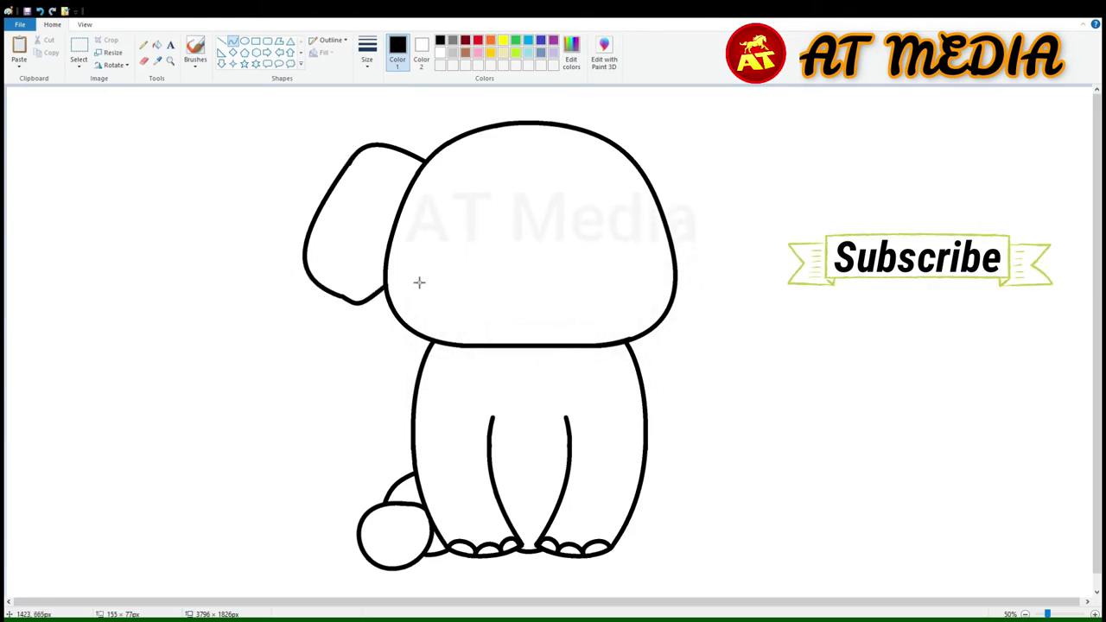
Step: Shift the outer part of the left ear slightly outward and bridge the gap in its top edge
left_click(78, 47)
left_click_drag(248, 127, 371, 321)
left_click_drag(354, 259, 348, 259)
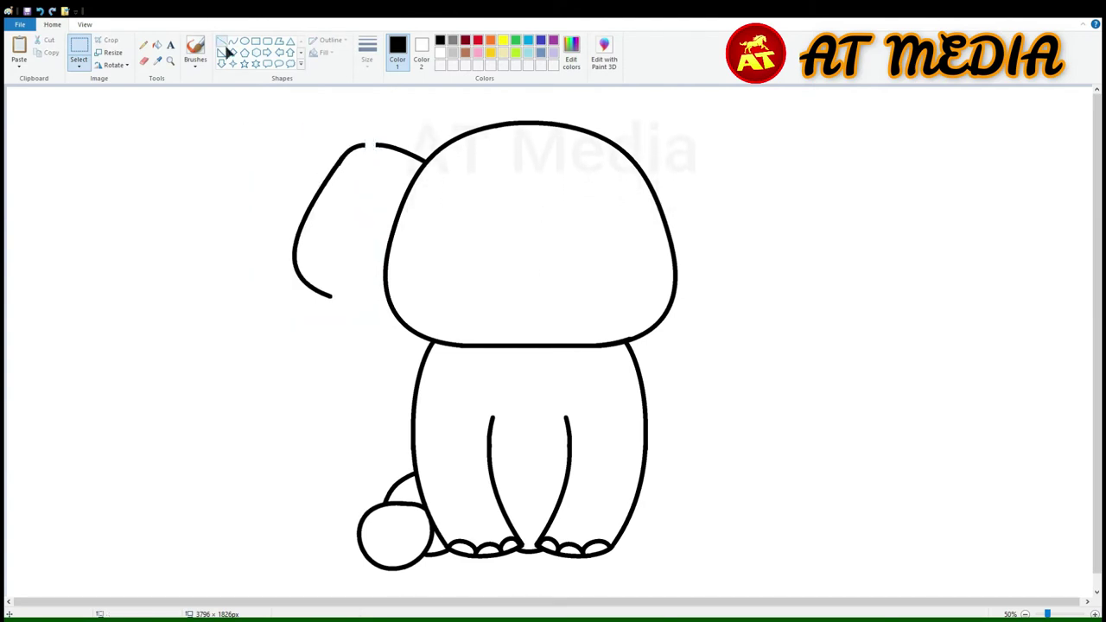
left_click(222, 41)
Step: Erase the loose lower end of the left ear and redraw its lower edge as a curve meeting the head
left_click_drag(332, 296, 383, 294)
left_click_drag(356, 302, 364, 344)
key("ctrl+z")
left_click(144, 60)
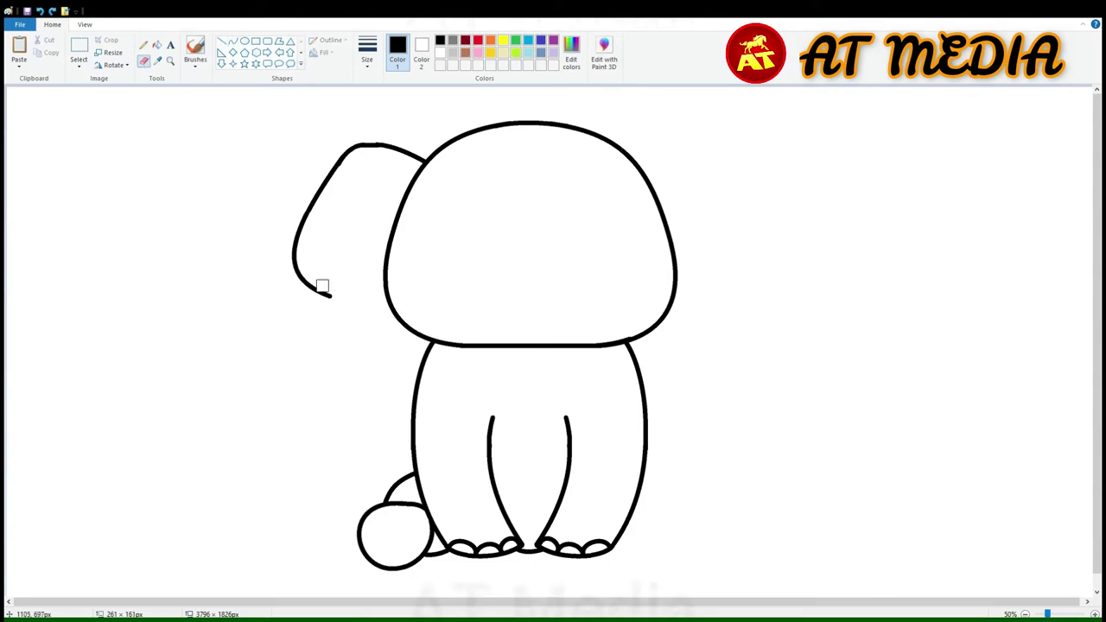
left_click(233, 40)
mouse_move(301, 278)
left_mouse_down()
mouse_move(394, 316)
mouse_move(342, 332)
mouse_move(355, 331)
left_mouse_up()
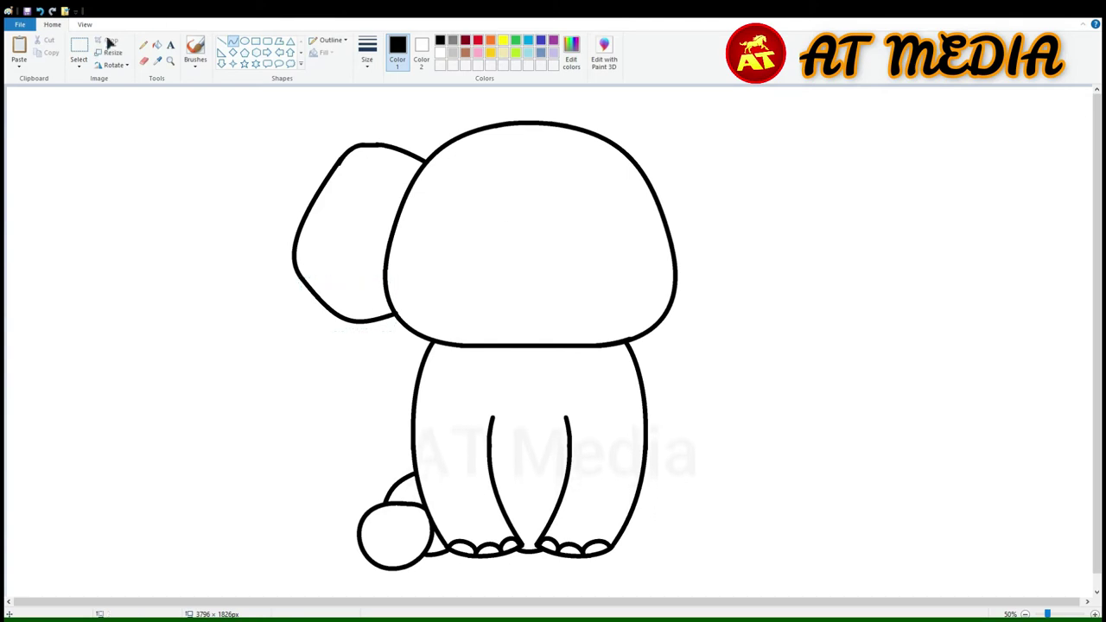
Step: Delete the upper part of the left ear outline and erase the remaining stubs
left_click(79, 47)
left_click_drag(272, 113, 380, 210)
key("Delete")
left_click(232, 40)
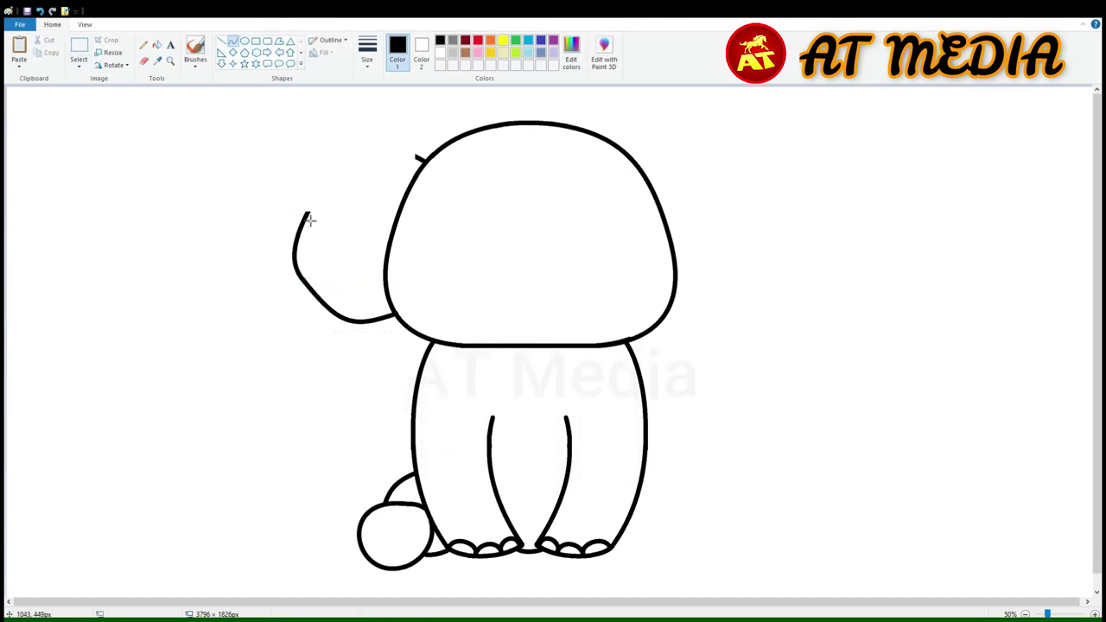
mouse_move(305, 213)
left_mouse_down()
mouse_move(409, 153)
mouse_move(370, 141)
left_mouse_up()
key("ctrl+z")
left_click(144, 60)
mouse_move(295, 242)
left_mouse_down()
mouse_move(279, 227)
mouse_move(419, 158)
left_mouse_up()
Step: Redraw the left ear's upper edge with smooth curves sloping from its outer side up to the head
left_click(232, 41)
left_click_drag(356, 203, 287, 208)
key("ctrl+z")
left_click_drag(296, 249, 369, 172)
left_click_drag(342, 207, 295, 216)
left_click(143, 61)
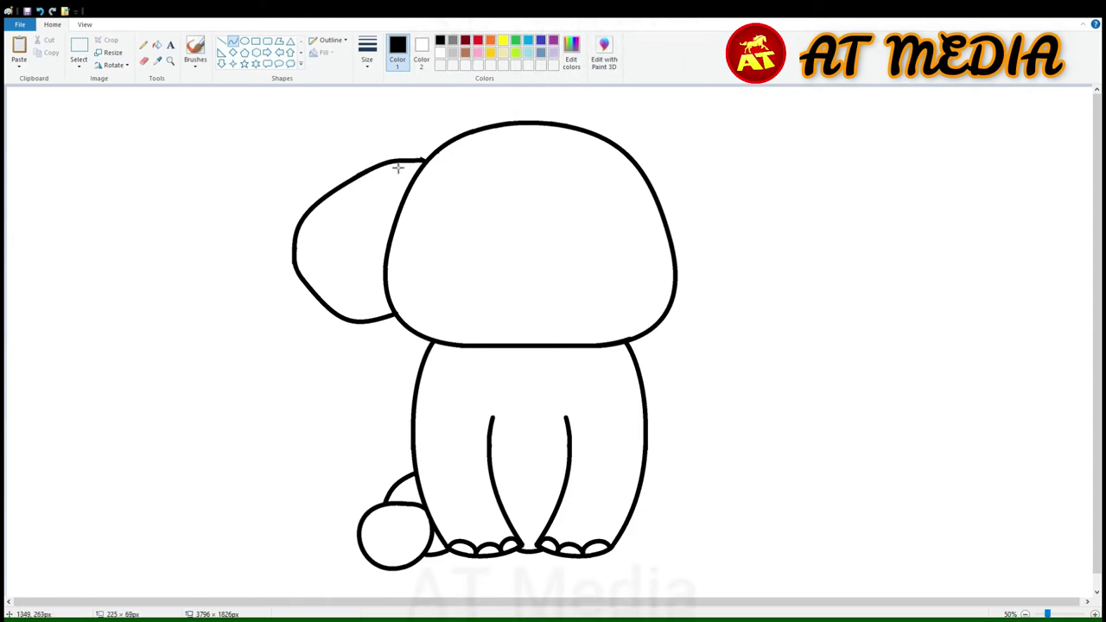
mouse_move(358, 172)
left_mouse_down()
mouse_move(441, 141)
mouse_move(461, 169)
mouse_move(458, 149)
left_mouse_up()
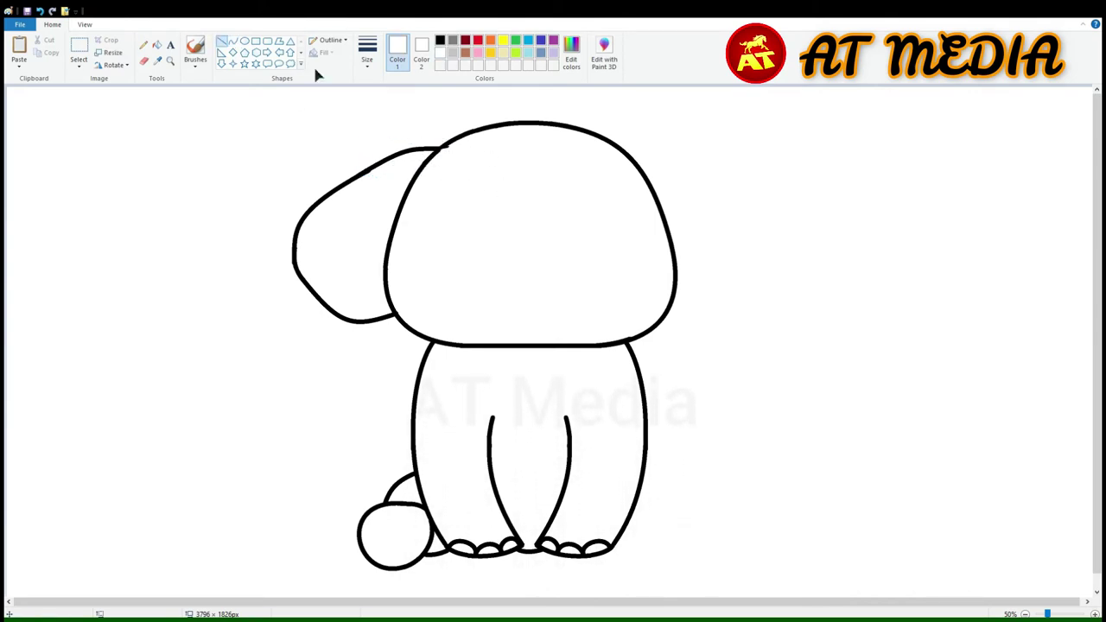
Step: Copy the left ear, flip the copy horizontally and align it with the right side of the head
left_click(79, 51)
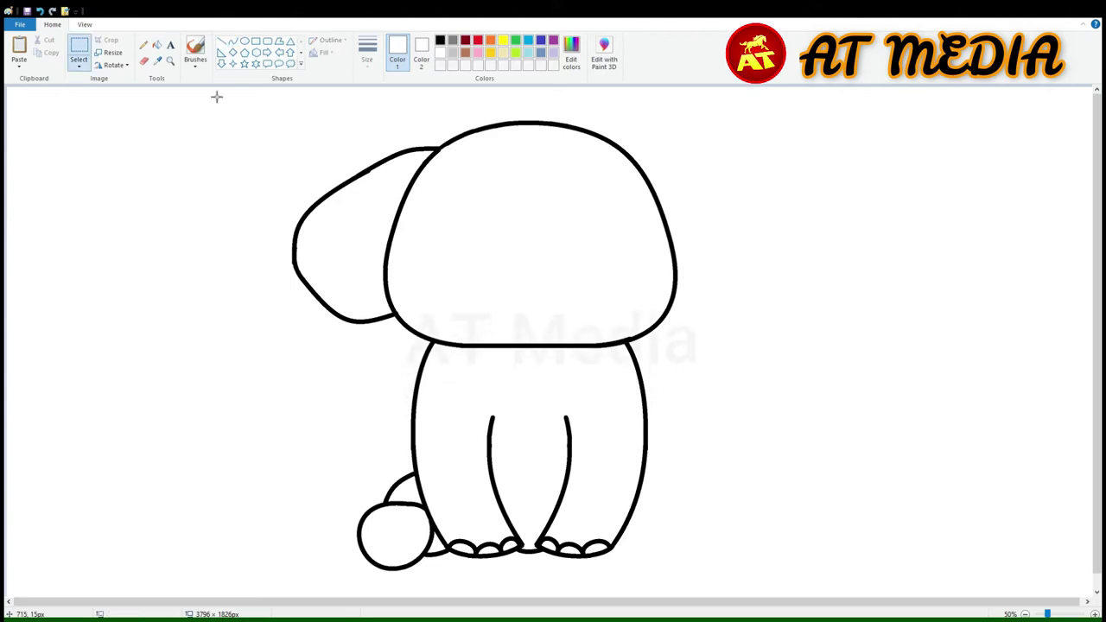
left_click_drag(266, 124, 493, 365)
key("ctrl+c")
key("ctrl+v")
left_click(113, 64)
left_click(138, 160)
left_click_drag(160, 182, 720, 223)
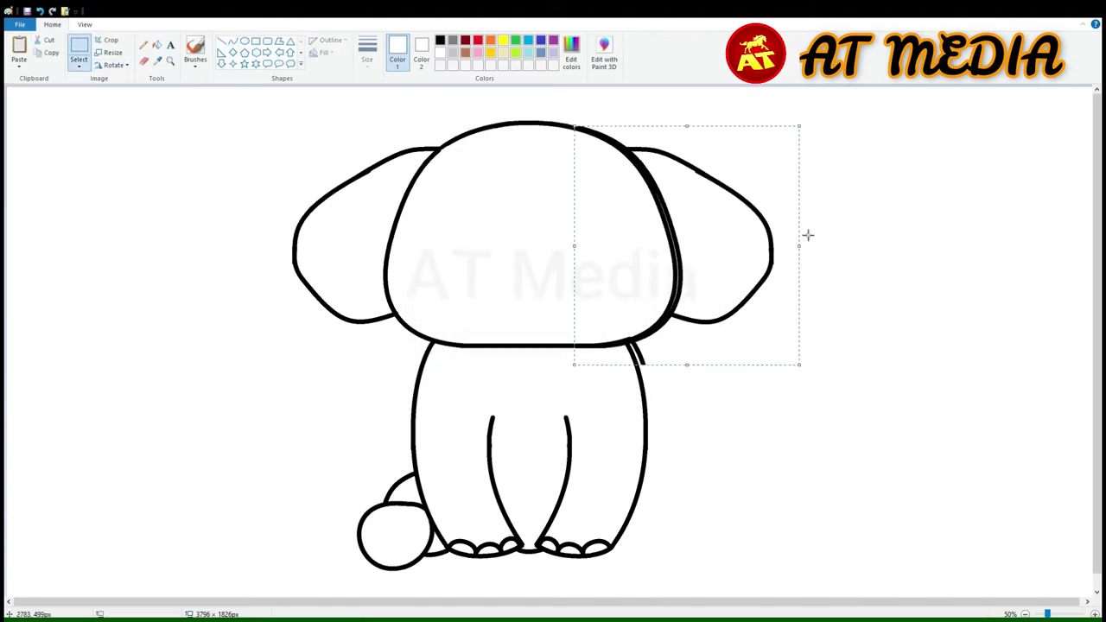
key("Right")
key("Right")
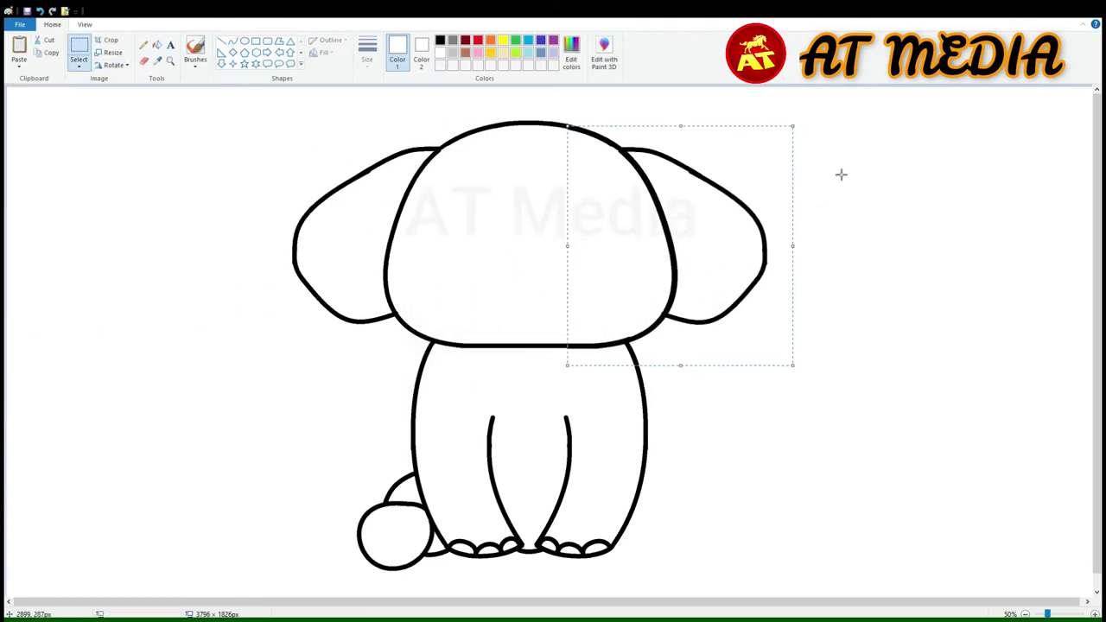
left_click(907, 192)
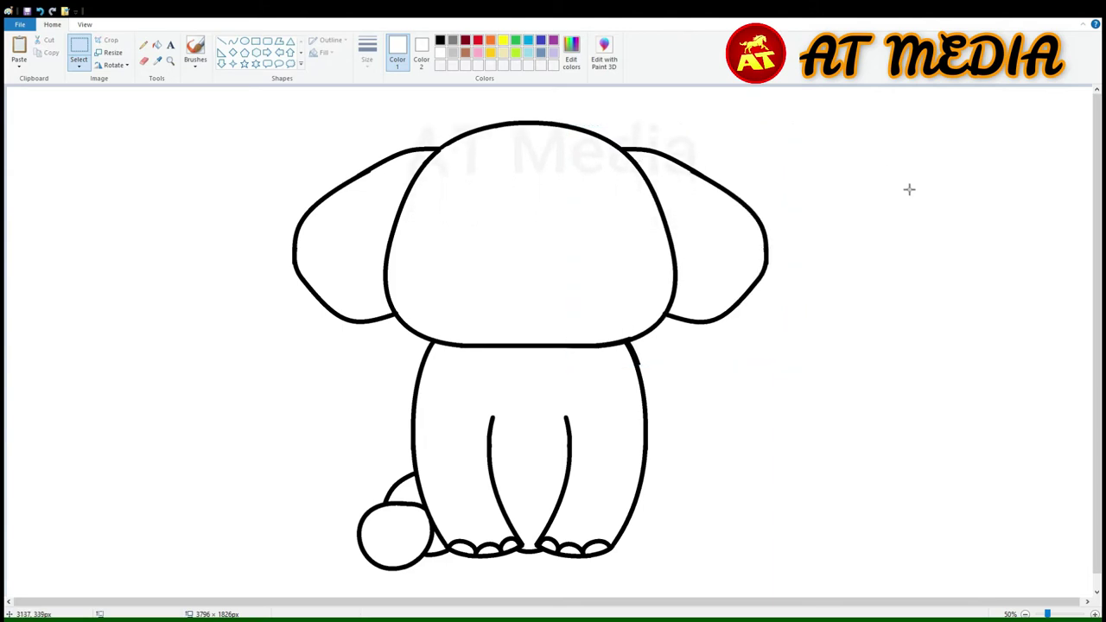
Step: Move the lower part of the left ear slightly down using a free-form selection and reconnect its outline with lines
left_click(78, 67)
left_click(108, 121)
mouse_move(301, 247)
left_mouse_down()
mouse_move(296, 365)
mouse_move(314, 267)
left_mouse_up()
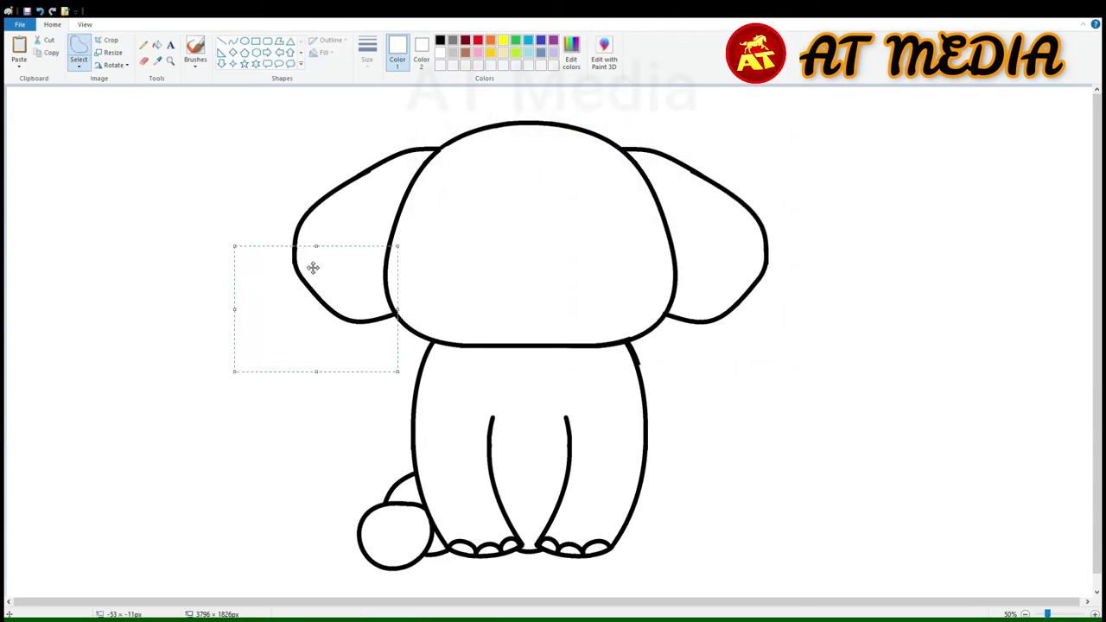
left_click(222, 40)
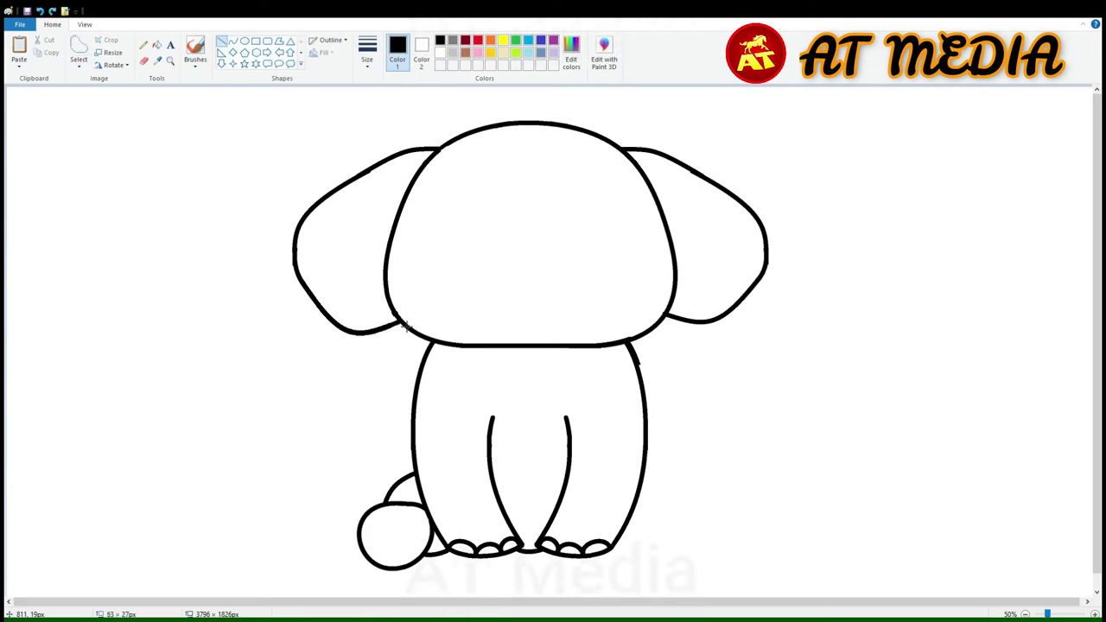
Step: Move the right ear's lower edge slightly down, rejoin it to the head with lines and paint over stray marks in white
left_click(79, 47)
mouse_move(858, 264)
left_mouse_down()
mouse_move(678, 321)
mouse_move(855, 272)
left_mouse_up()
left_click(222, 41)
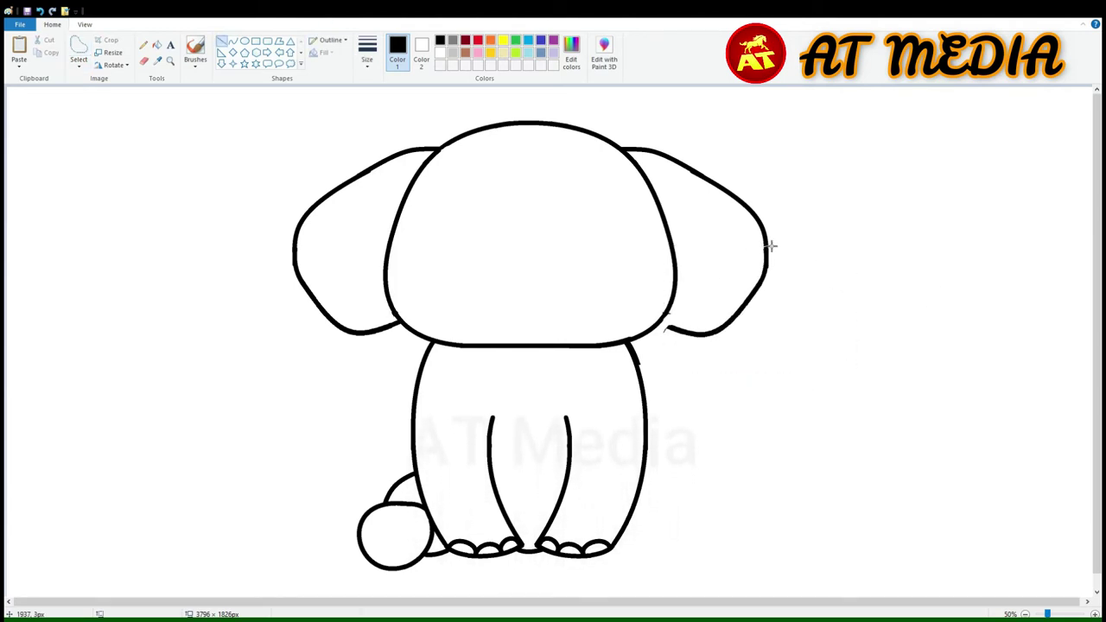
left_click(440, 52)
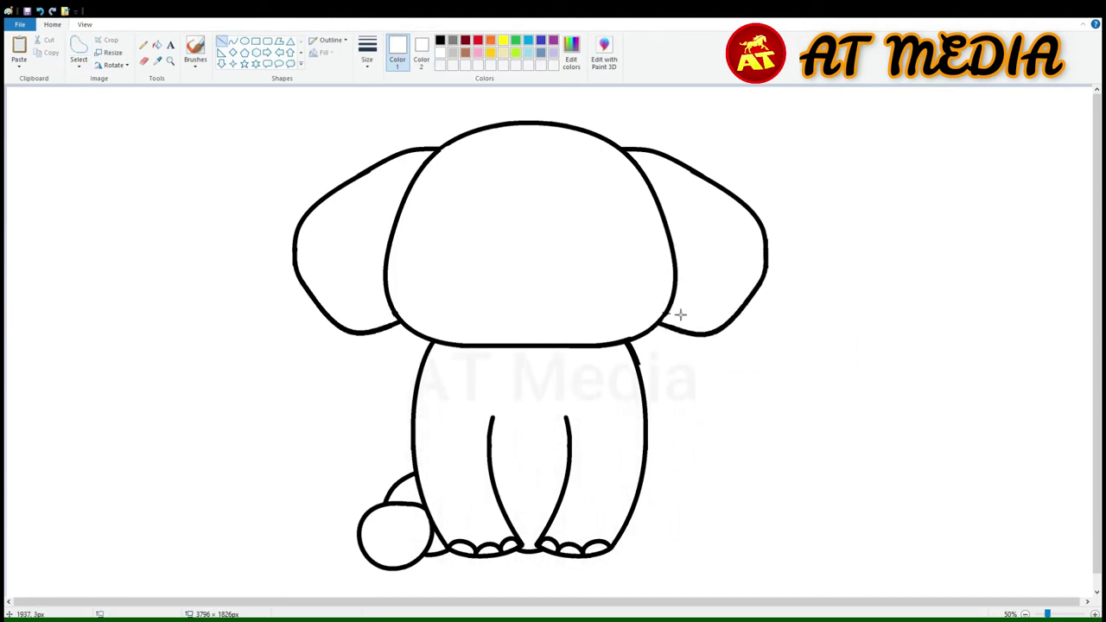
left_click_drag(674, 311, 675, 321)
Step: Copy the left hind foot, flip the copy horizontally and attach it to the right side of the body
left_click(84, 48)
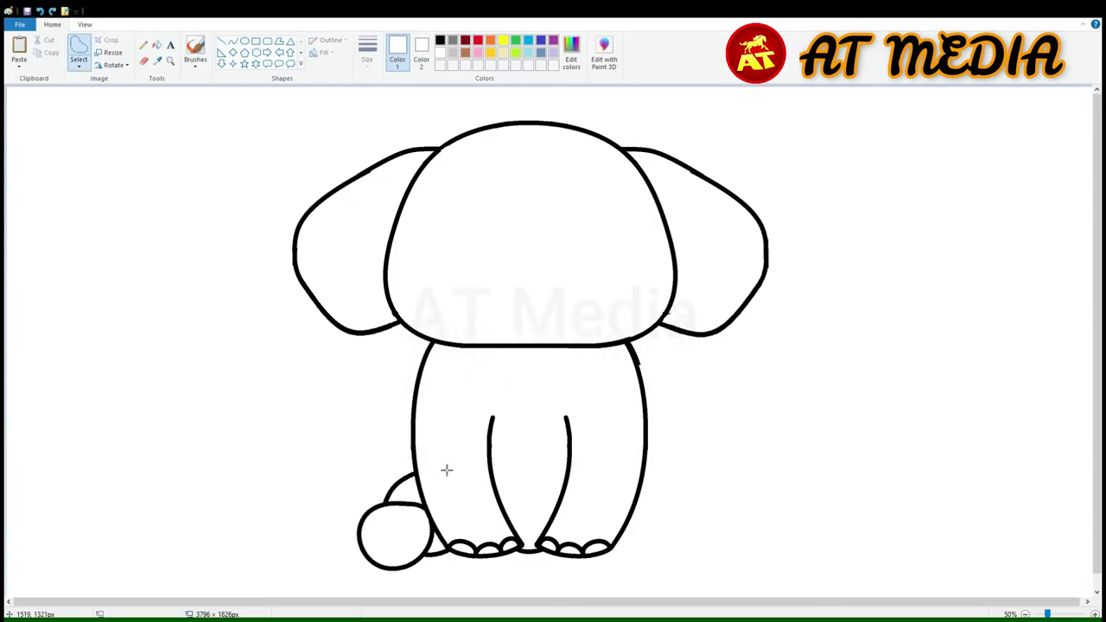
left_click_drag(447, 469, 432, 457)
mouse_move(322, 466)
left_mouse_down()
mouse_move(406, 596)
mouse_move(454, 449)
left_mouse_up()
left_click(52, 52)
left_click(19, 52)
left_click(114, 65)
left_click(126, 154)
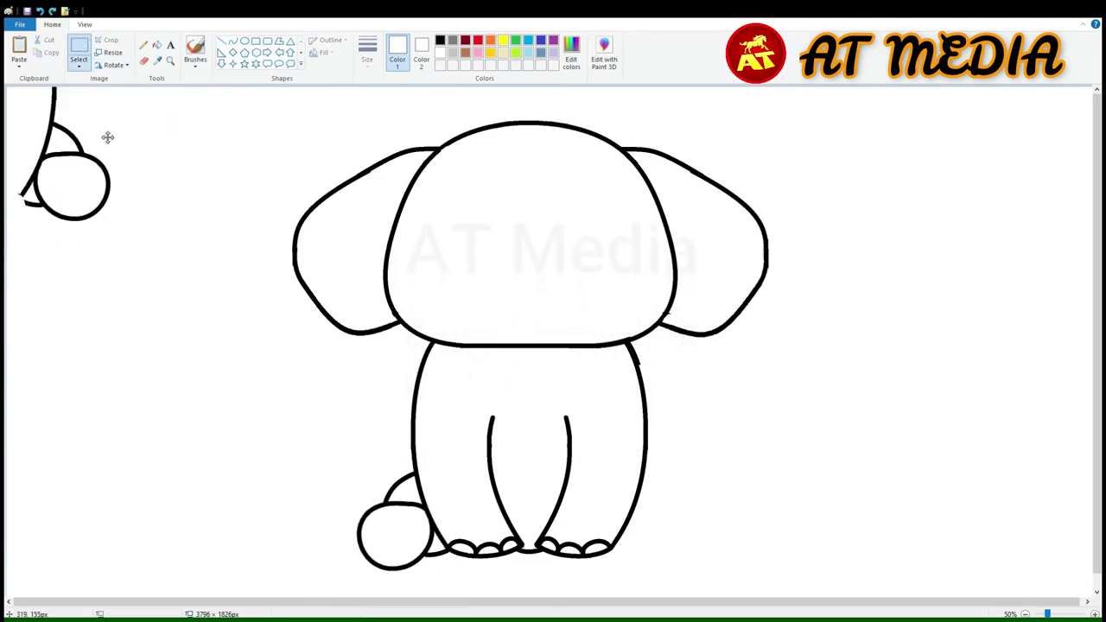
left_click_drag(106, 135, 693, 486)
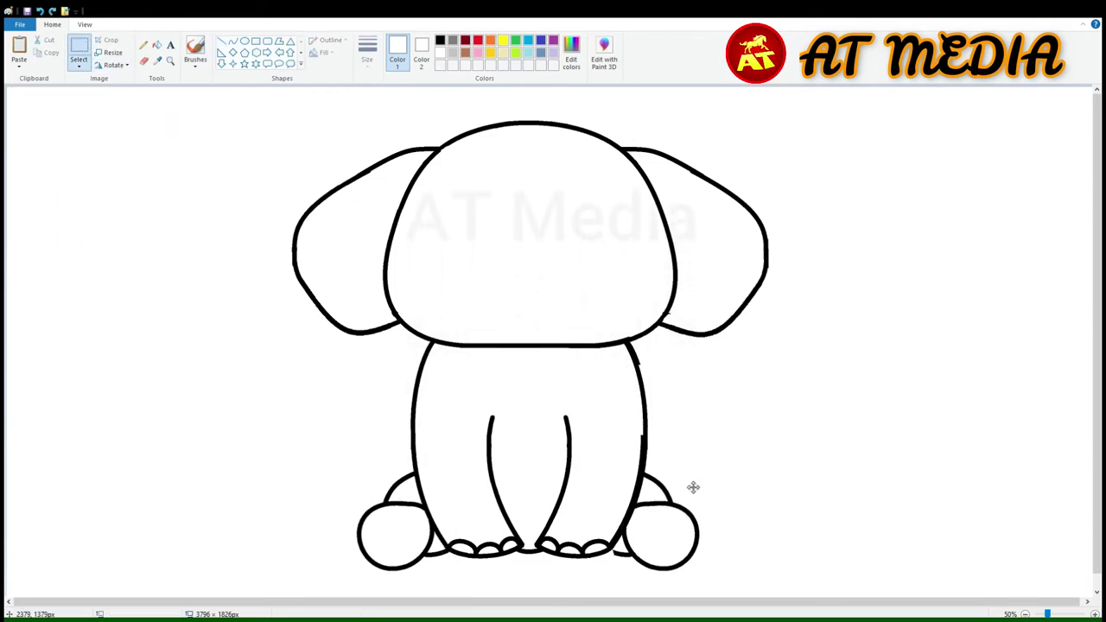
left_click(780, 350)
left_click(222, 39)
left_click(440, 40)
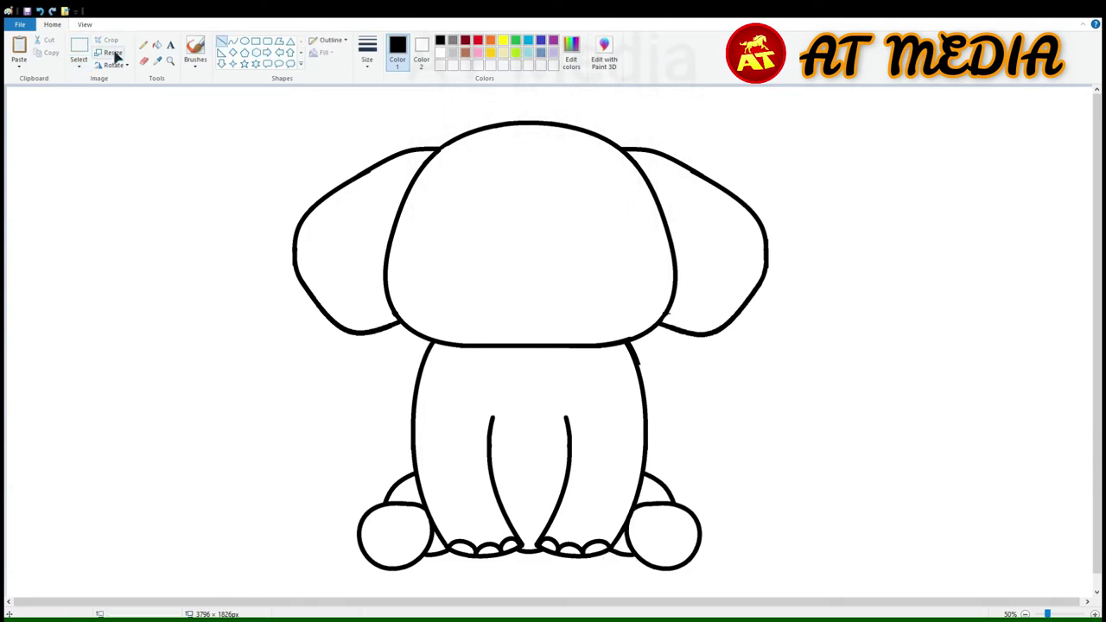
Step: Enlarge and duplicate the left hind foot, and mend the body outline beside it with curves
left_click(80, 48)
left_click_drag(395, 454, 418, 472)
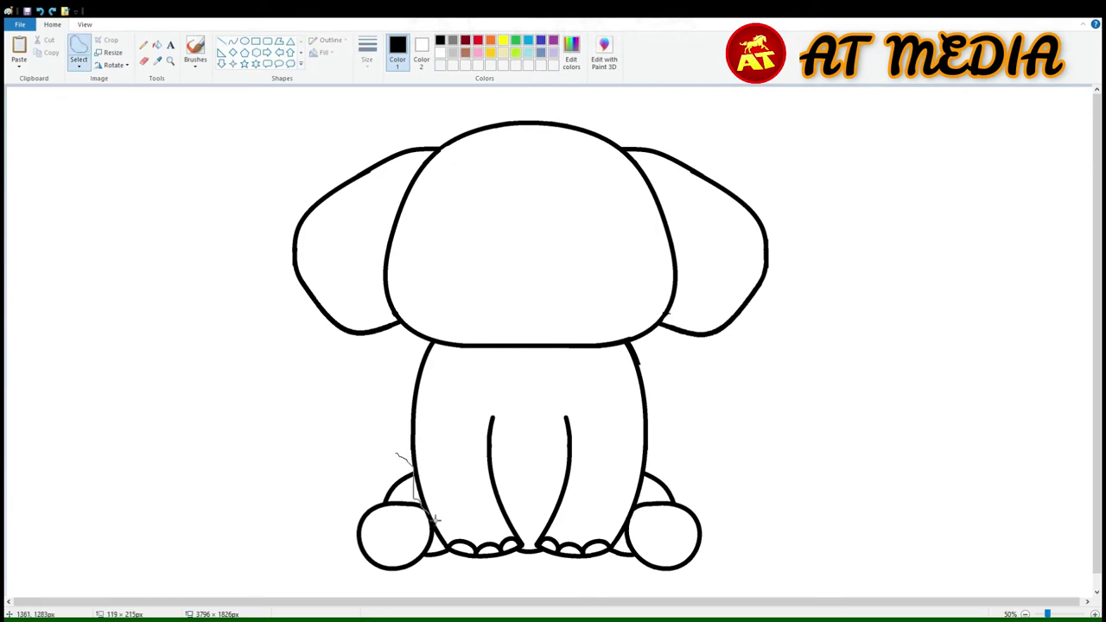
left_click_drag(435, 518, 366, 501)
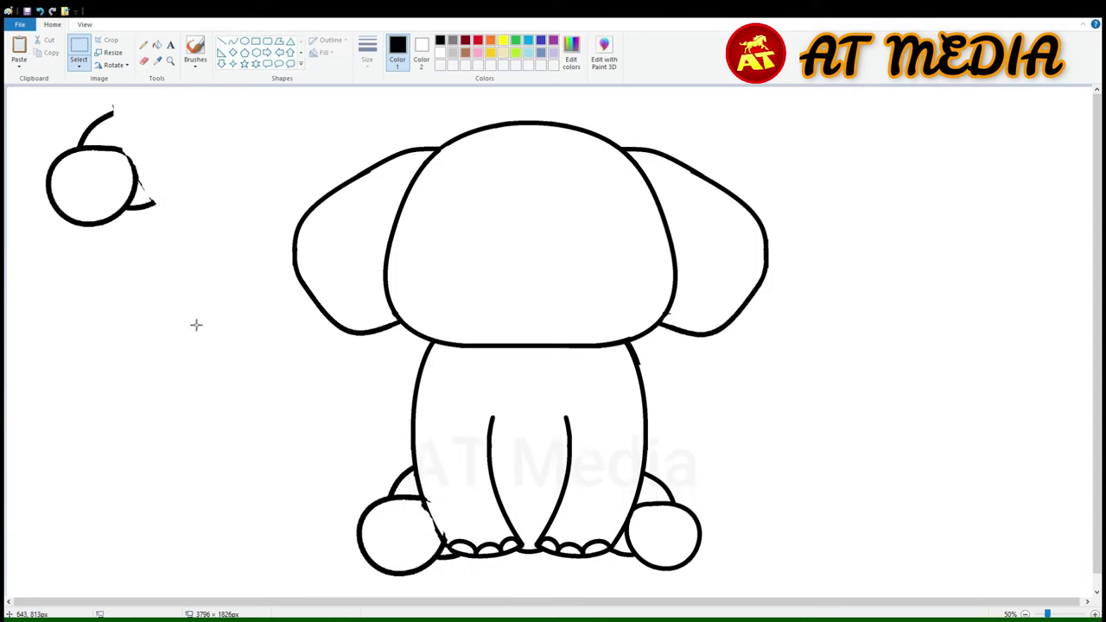
left_click(233, 41)
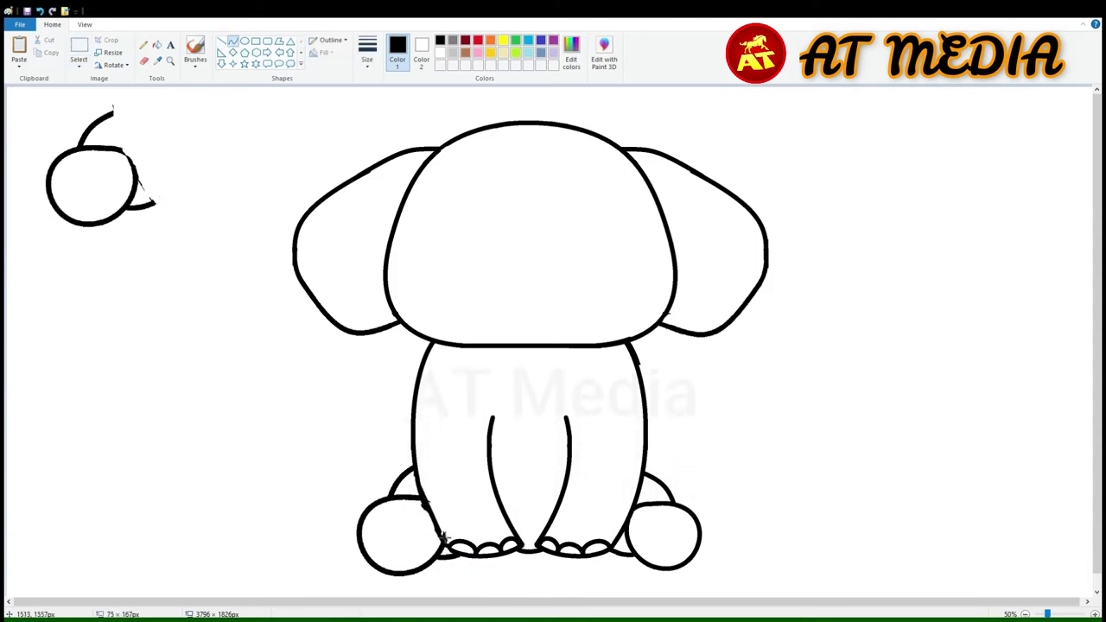
left_click(430, 491)
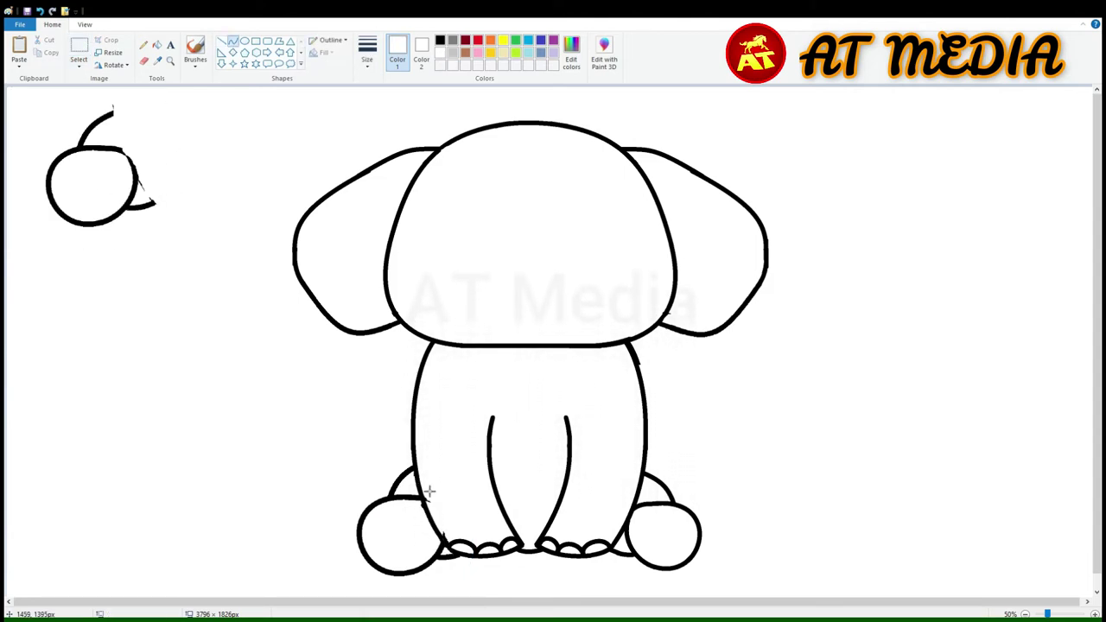
Step: Delete the right hind foot and mend the right side of the body outline with a black curve
left_click(79, 52)
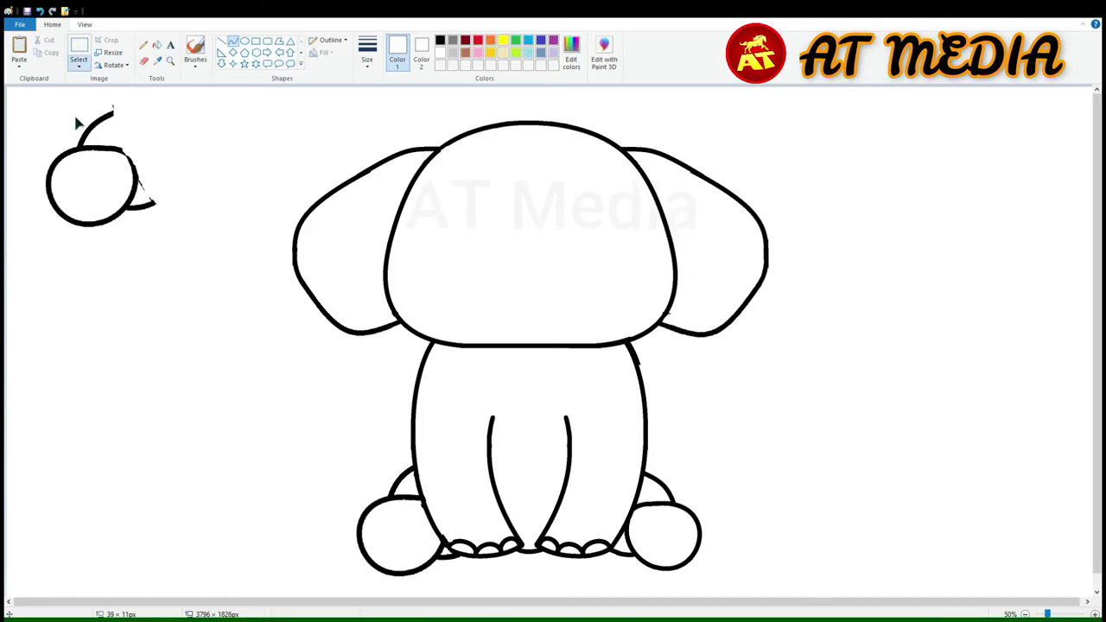
mouse_move(727, 558)
left_mouse_down()
mouse_move(657, 587)
mouse_move(613, 557)
mouse_move(631, 540)
mouse_move(732, 567)
left_mouse_up()
key("Delete")
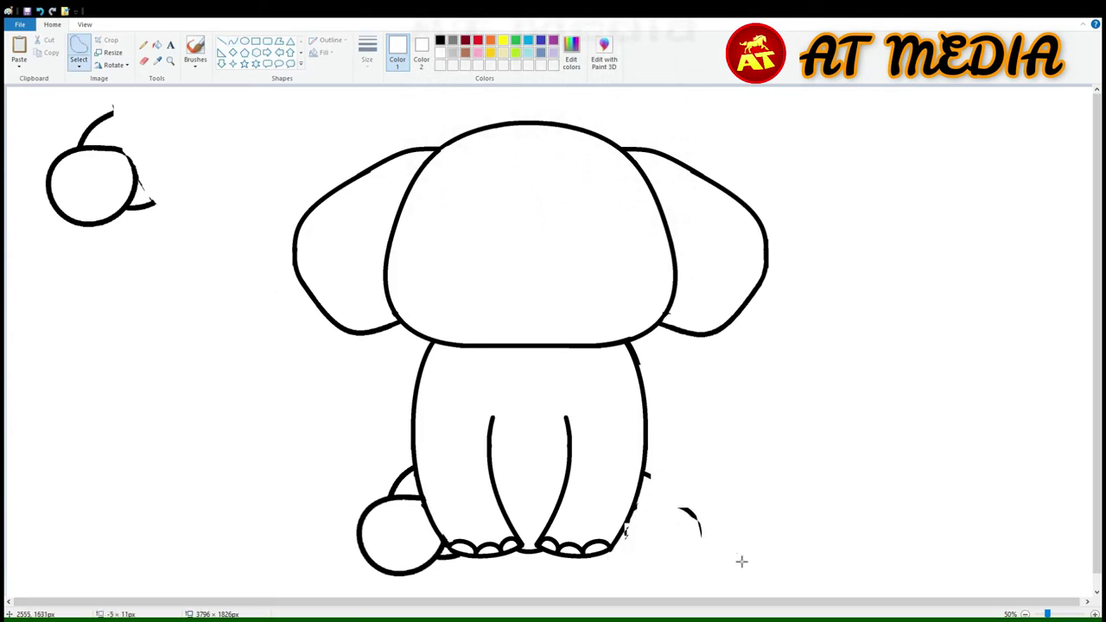
key("Delete")
left_click(231, 41)
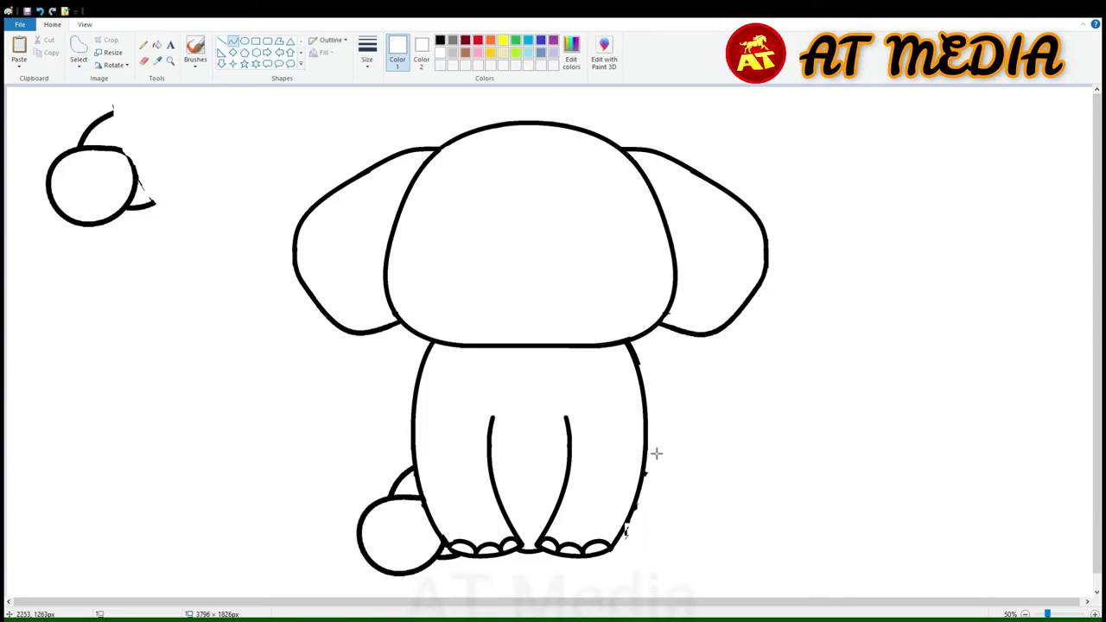
left_click(440, 39)
left_click_drag(644, 430, 665, 521)
left_click(666, 520)
Step: Flip the spare foot copy horizontally, place it against the body's right side and redraw the outline where they meet
left_click(26, 57)
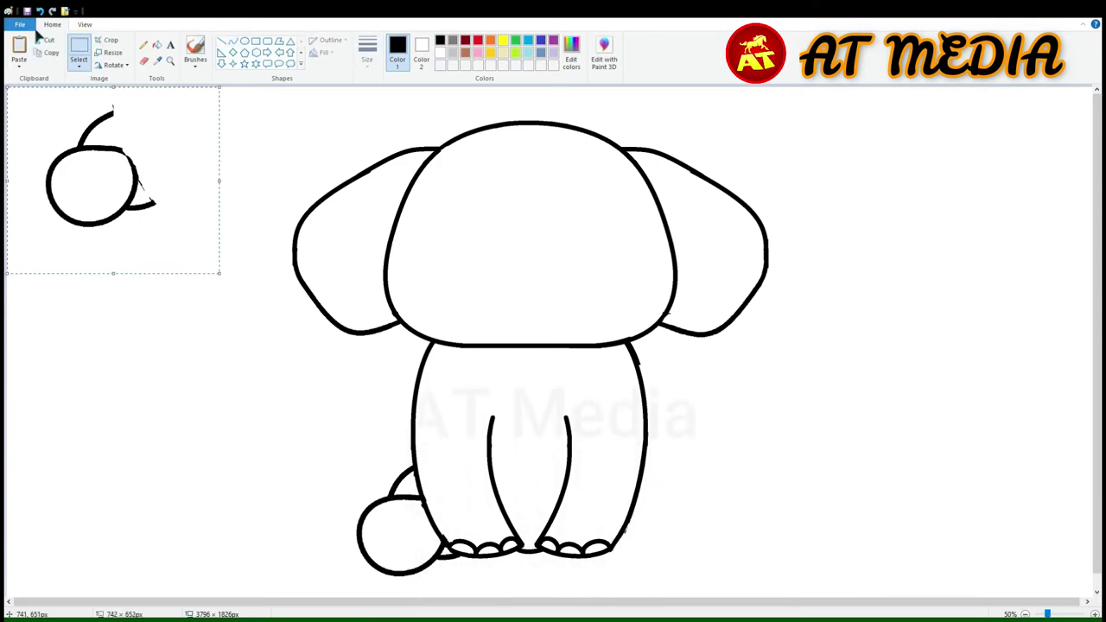
left_click_drag(95, 177, 664, 555)
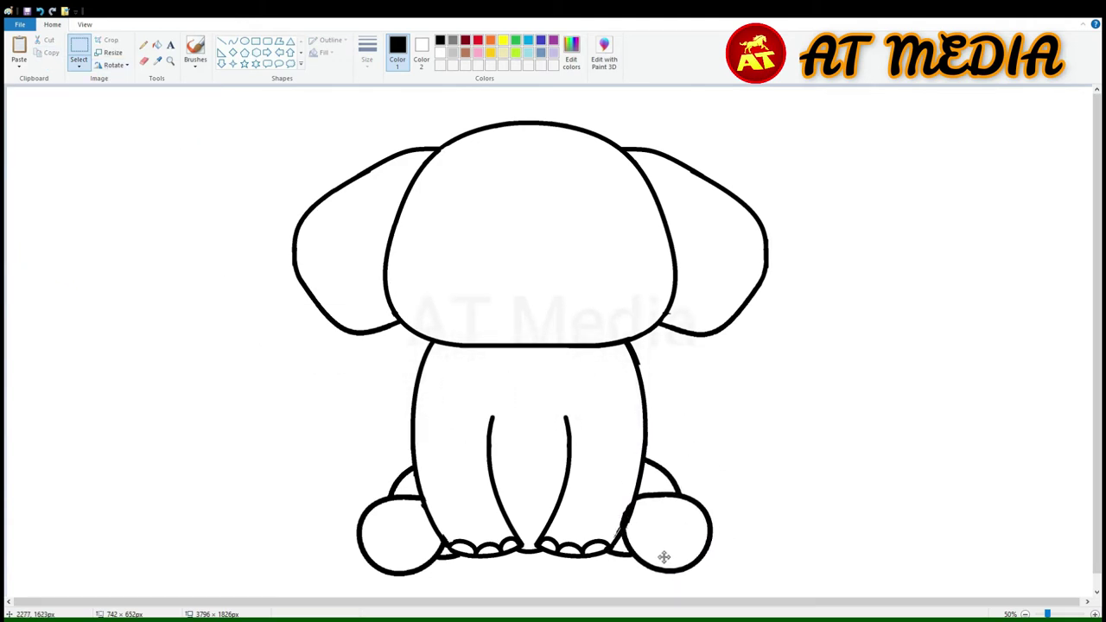
left_click(232, 41)
left_click_drag(650, 456, 618, 536)
double_click(618, 537)
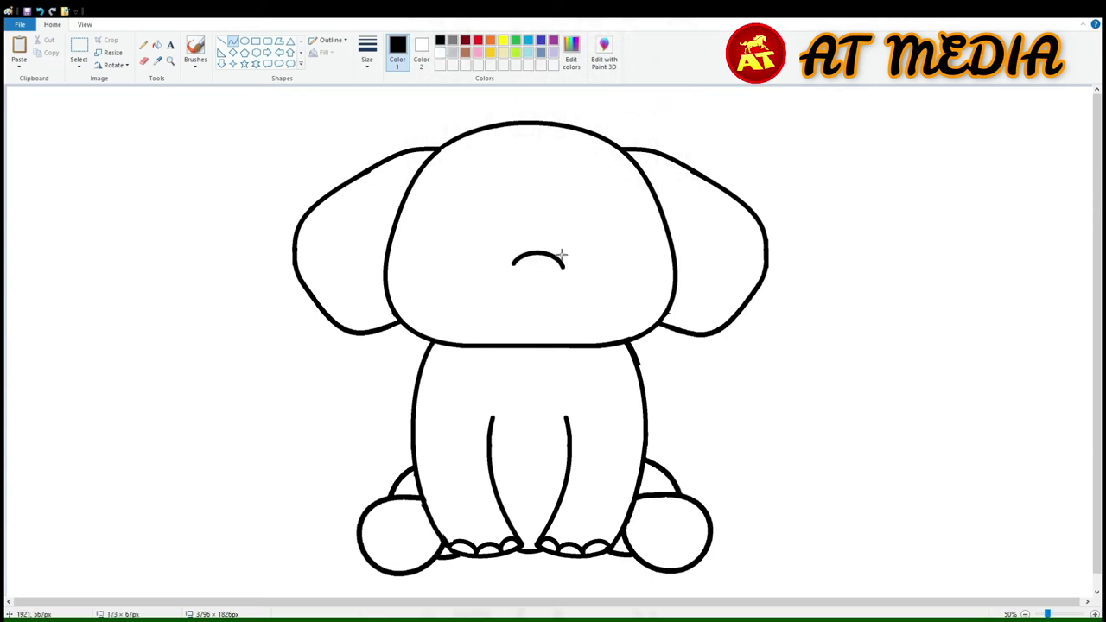
Step: Undo the short arc on the face and redraw the start of the trunk as an arc followed by a smaller bump
key("ctrl+z")
left_click_drag(510, 266, 566, 280)
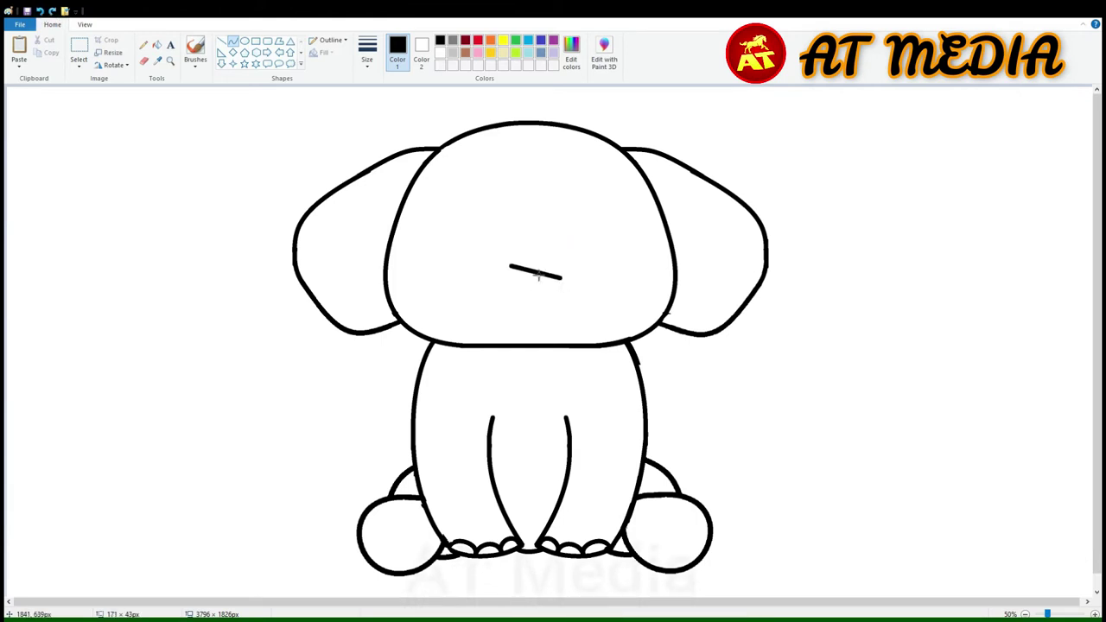
left_click(804, 299)
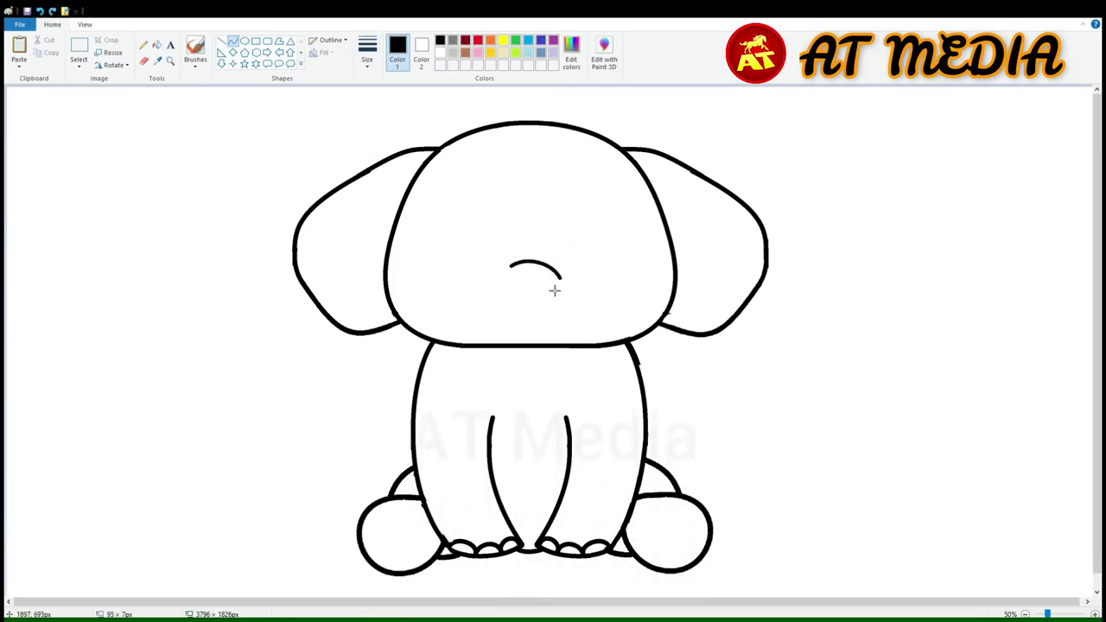
mouse_move(547, 284)
left_mouse_down()
mouse_move(582, 293)
mouse_move(563, 276)
left_mouse_up()
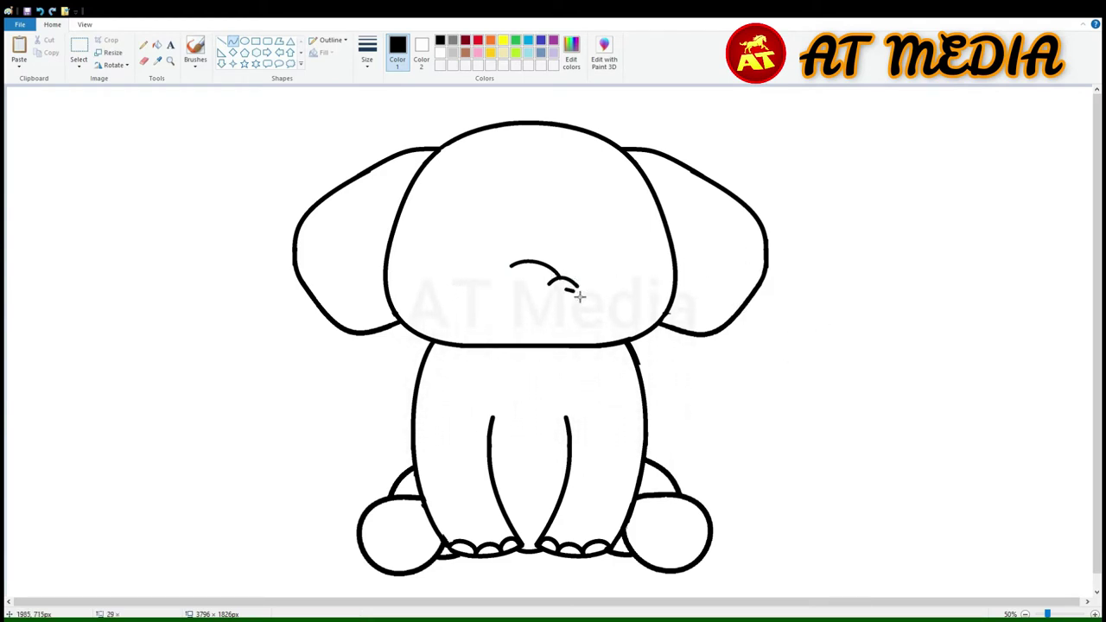
key("ctrl+z")
Step: Continue the trunk's upper edge with three more small overlapping arcs, stepping down toward the right side of the head
scroll(593, 297, "up", 2)
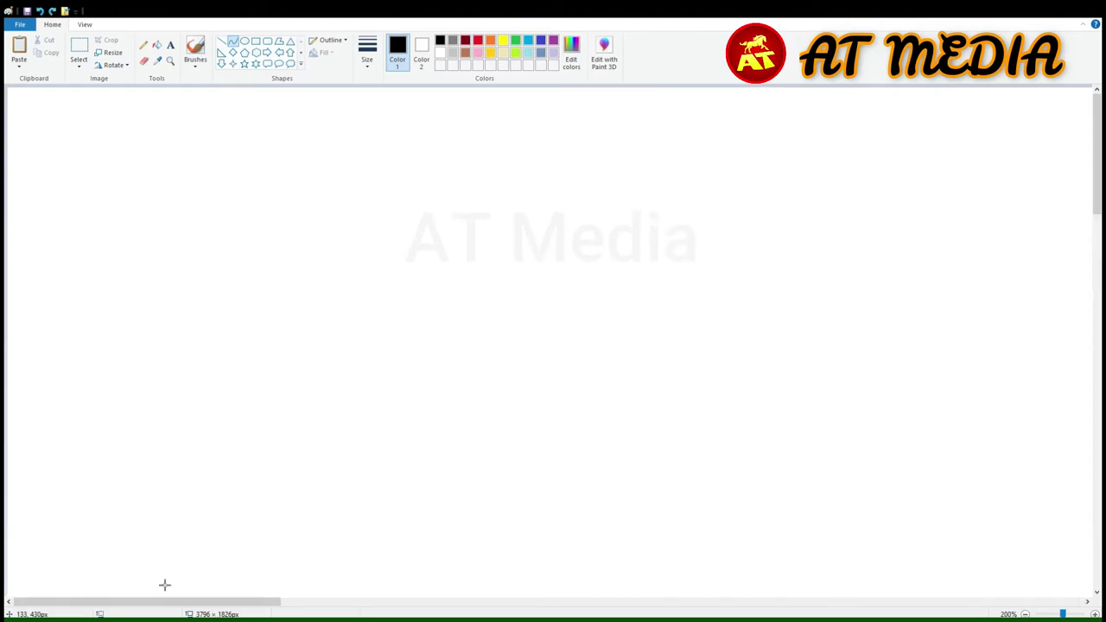
scroll(342, 468, "down", 3)
left_click_drag(258, 415, 345, 406)
mouse_move(302, 406)
left_mouse_down()
mouse_move(298, 377)
mouse_move(341, 399)
left_mouse_up()
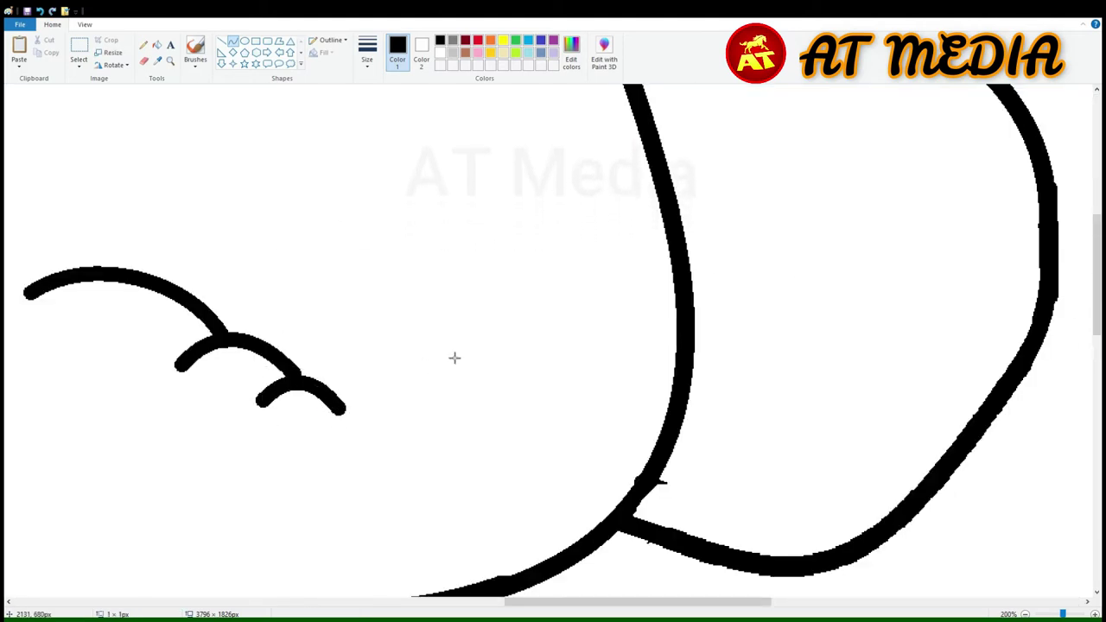
scroll(454, 357, "down", 3)
left_click_drag(319, 298, 395, 316)
mouse_move(356, 302)
left_mouse_down()
mouse_move(349, 278)
mouse_move(377, 288)
left_mouse_up()
mouse_move(374, 327)
left_mouse_down()
mouse_move(437, 326)
mouse_move(397, 304)
left_mouse_up()
left_click_drag(427, 326, 436, 322)
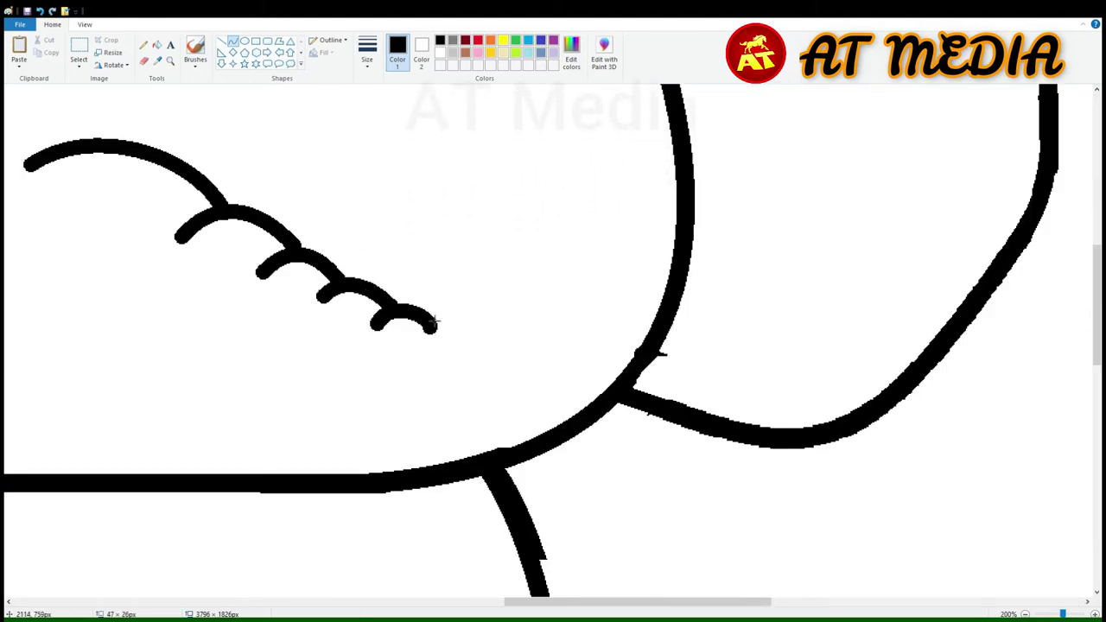
scroll(1048, 566, "down", 2)
scroll(675, 302, "up", 1)
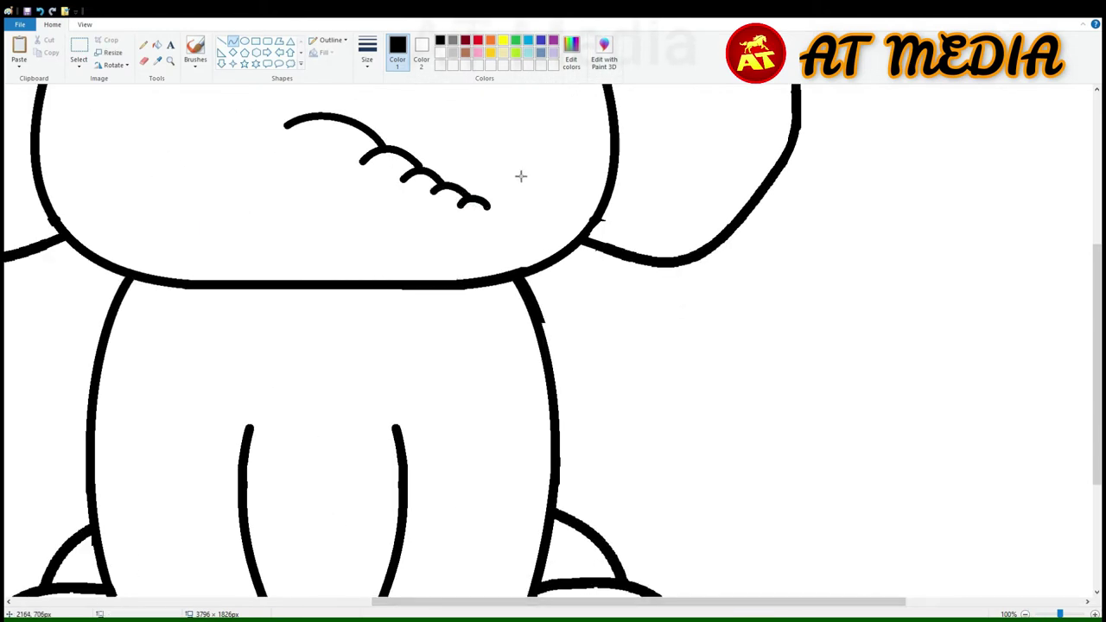
scroll(656, 294, "up", 3)
mouse_move(493, 213)
left_mouse_down()
mouse_move(708, 299)
mouse_move(703, 345)
mouse_move(699, 338)
left_mouse_up()
mouse_move(536, 449)
left_mouse_down()
mouse_move(504, 506)
mouse_move(682, 567)
mouse_move(604, 527)
left_mouse_up()
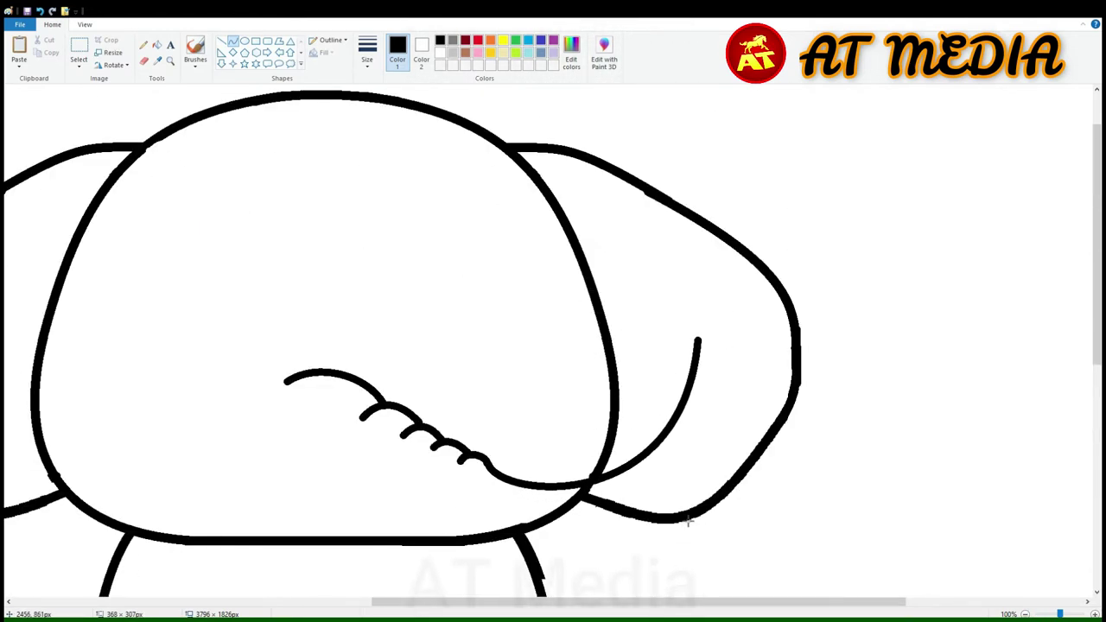
Step: Draw the trunk's upper and lower edges as two long dark gray curves sweeping up across the right ear
left_click(451, 40)
left_click_drag(599, 395, 601, 395)
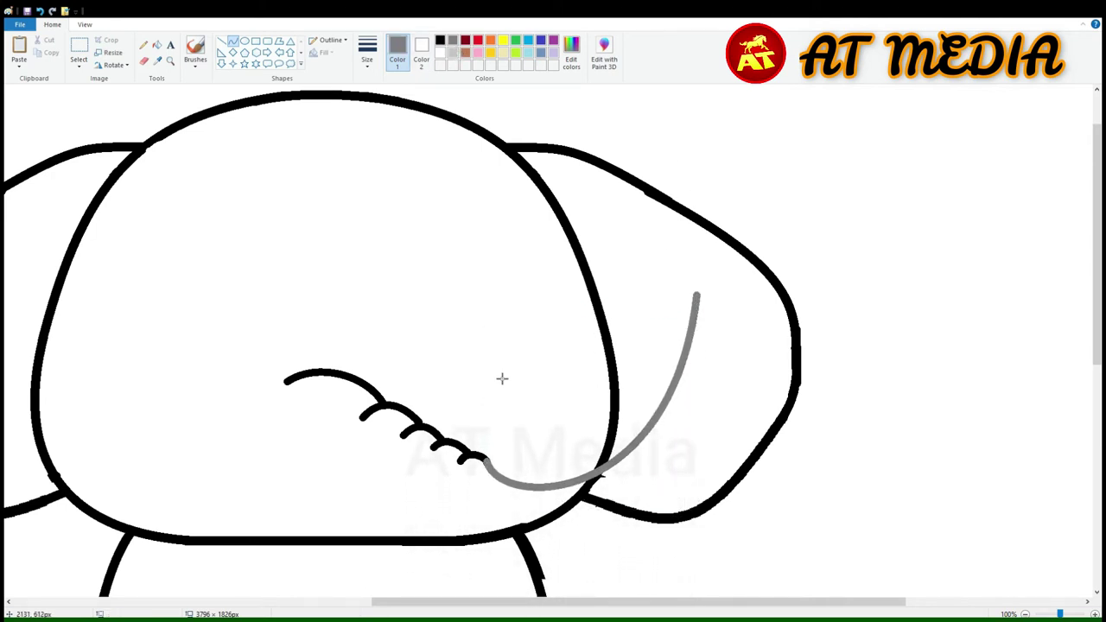
mouse_move(303, 501)
left_mouse_down()
mouse_move(740, 333)
mouse_move(739, 297)
left_mouse_up()
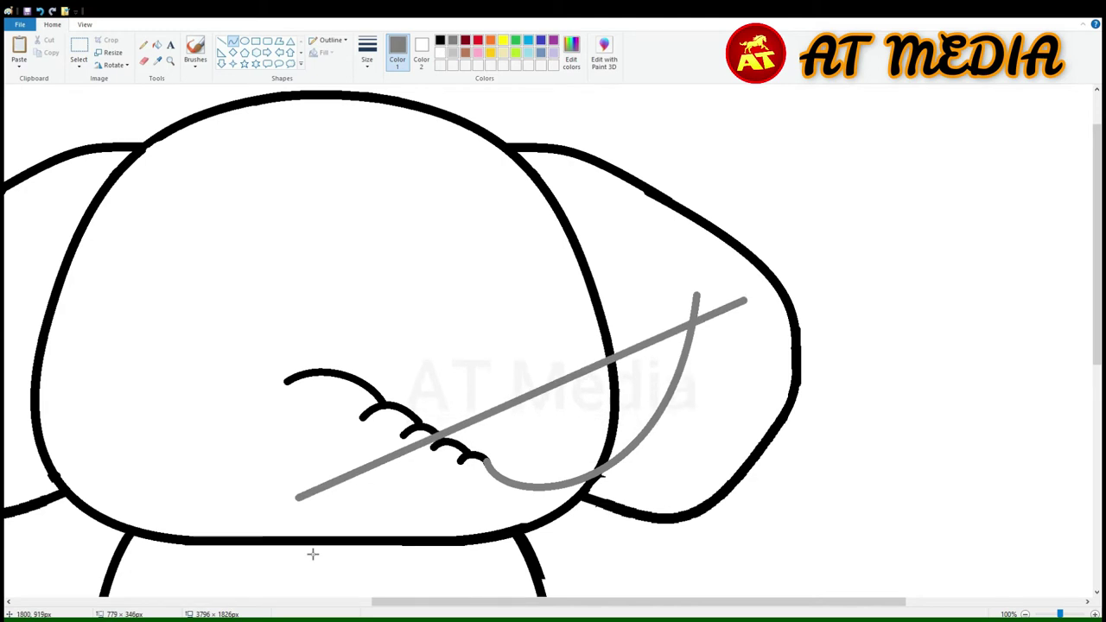
left_click_drag(311, 553, 519, 592)
scroll(614, 403, "down", 3)
scroll(716, 399, "up", 4)
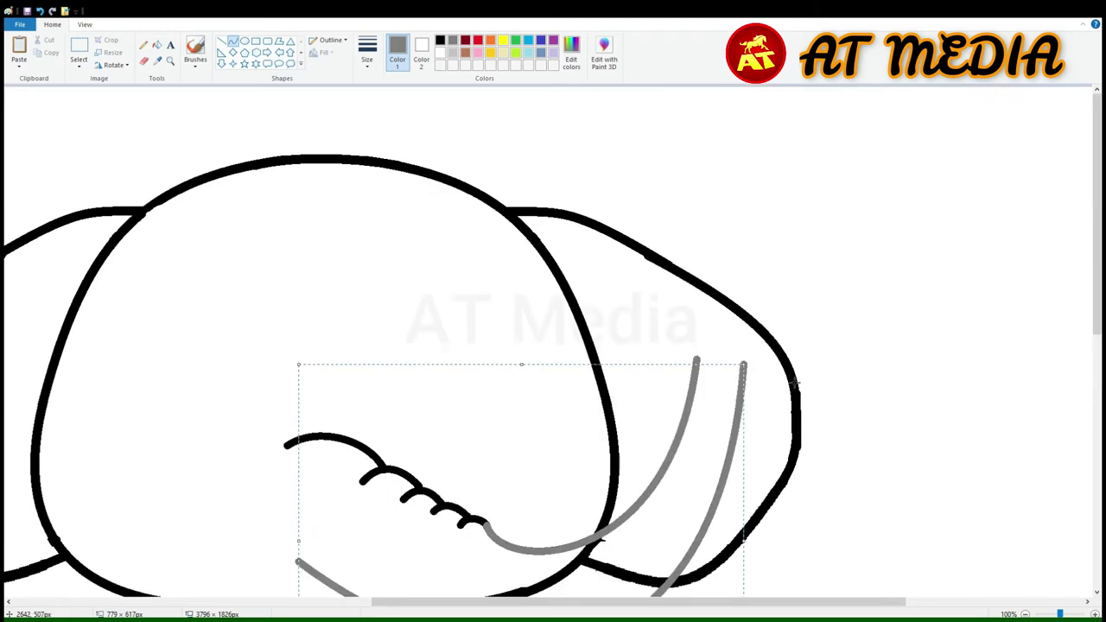
Step: Erase the ends of the gray trunk curves and redraw the lower edge's left end as a curve rising into the face
left_click(143, 61)
mouse_move(696, 359)
left_mouse_down()
mouse_move(740, 388)
mouse_move(705, 395)
mouse_move(708, 404)
left_mouse_up()
scroll(465, 325, "down", 3)
left_click_drag(319, 299, 408, 370)
mouse_move(496, 379)
left_mouse_down()
mouse_move(489, 395)
mouse_move(316, 288)
mouse_move(222, 271)
left_mouse_up()
left_click(232, 40)
left_click_drag(488, 415, 284, 372)
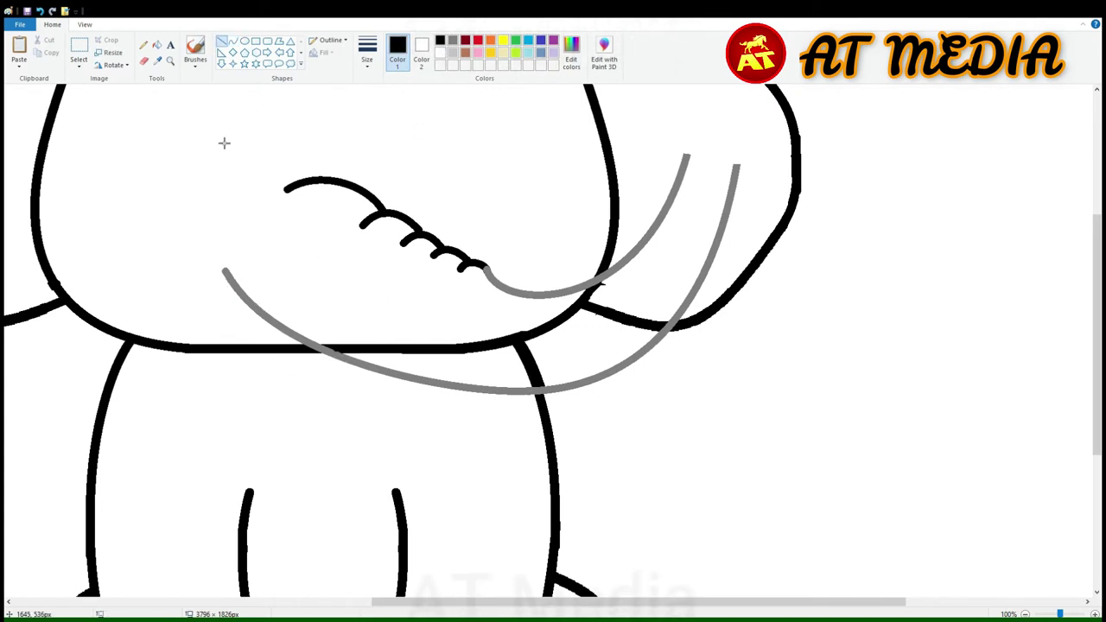
Step: Draw a flared dark gray rim at the trunk's tip and close its opening with a thin black curve
scroll(223, 143, "up", 3)
left_click(453, 40)
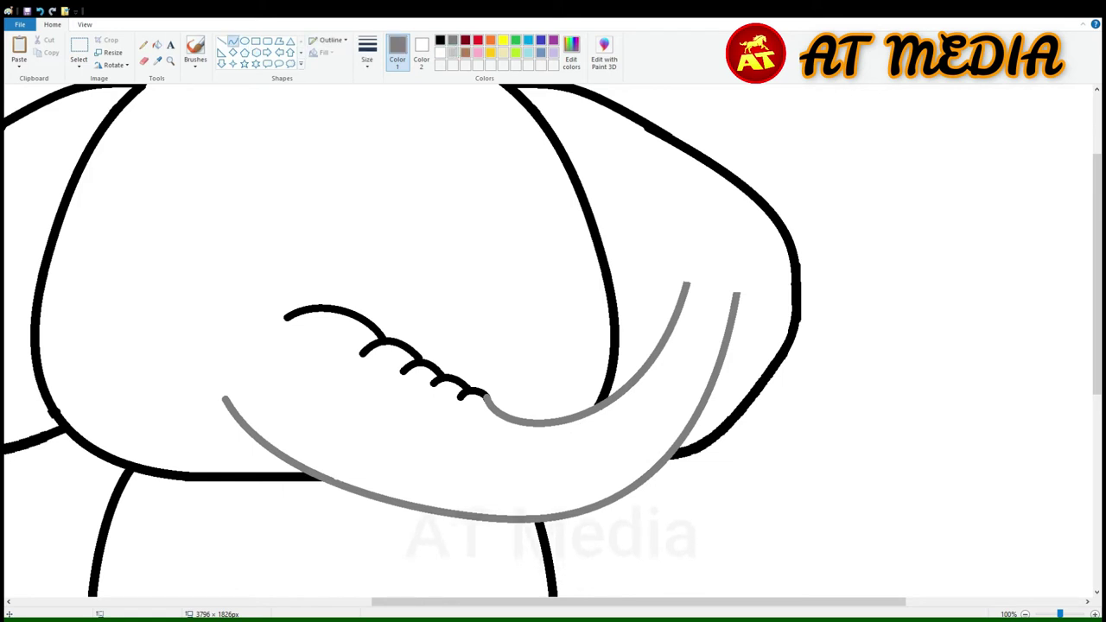
mouse_move(691, 292)
left_mouse_down()
mouse_move(682, 278)
mouse_move(736, 293)
mouse_move(765, 283)
left_mouse_up()
left_click(684, 274)
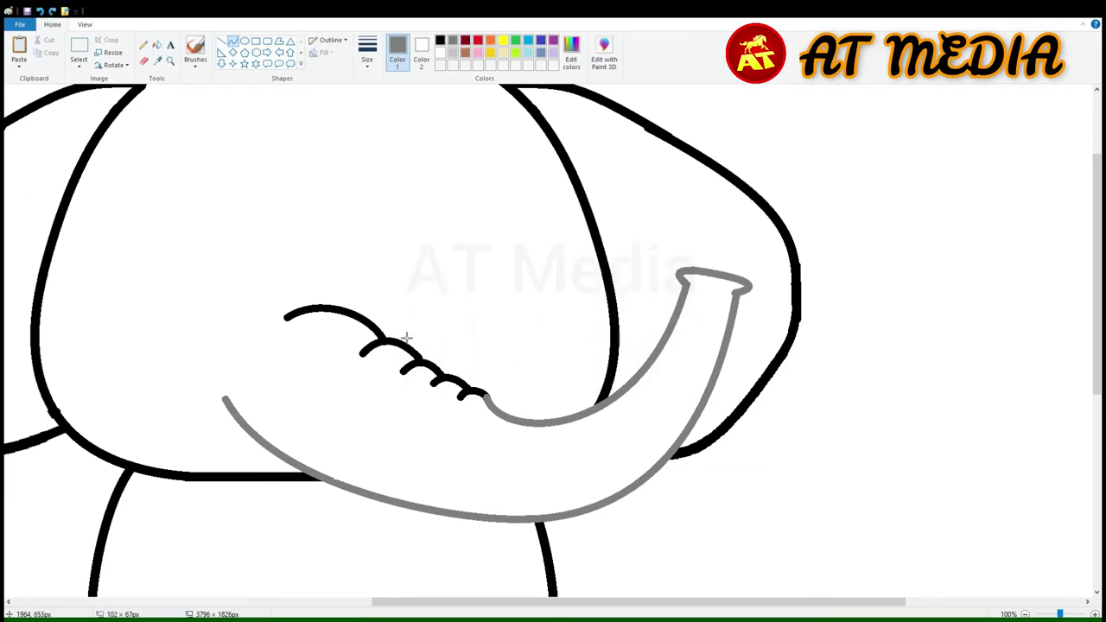
left_click(440, 39)
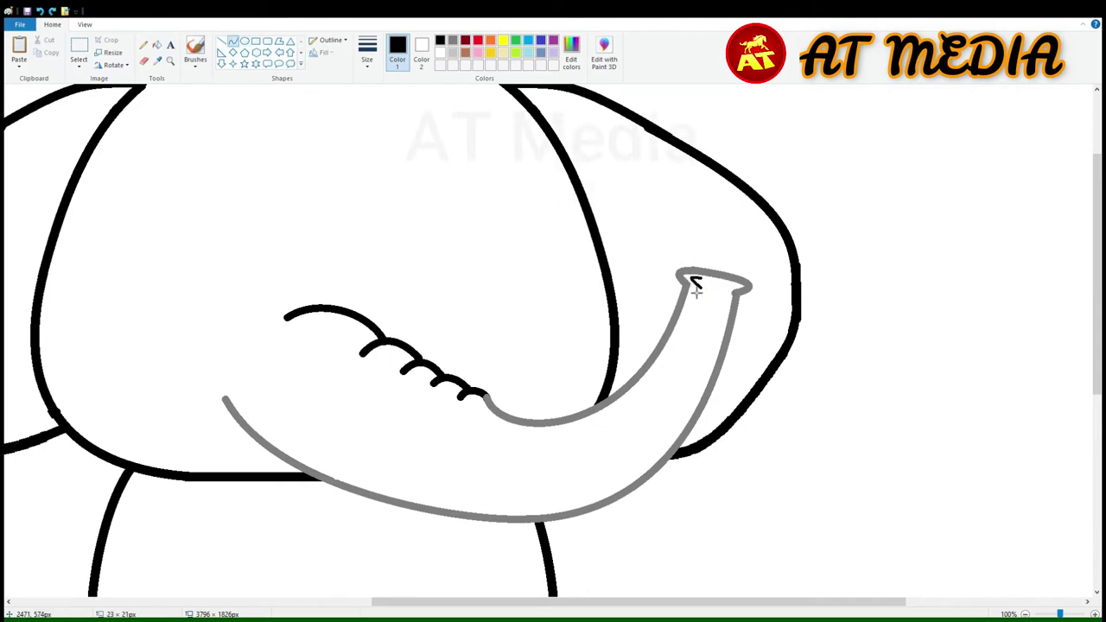
left_click_drag(696, 292, 700, 285)
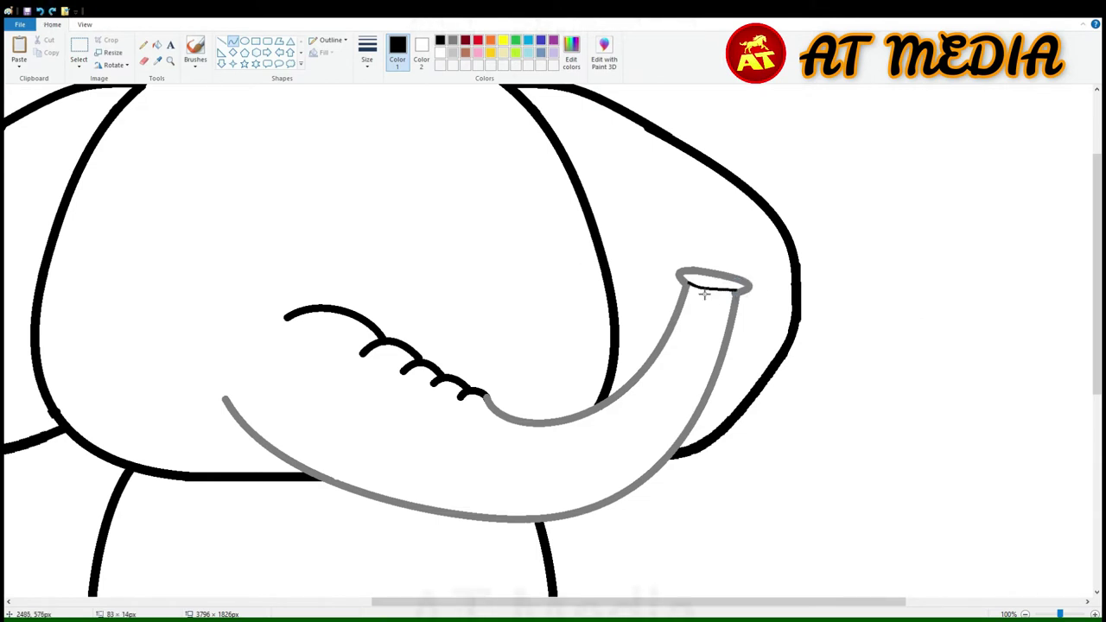
Step: Fill the gray trunk outline with black
left_click(156, 44)
left_click(537, 422)
scroll(536, 431, "down", 1)
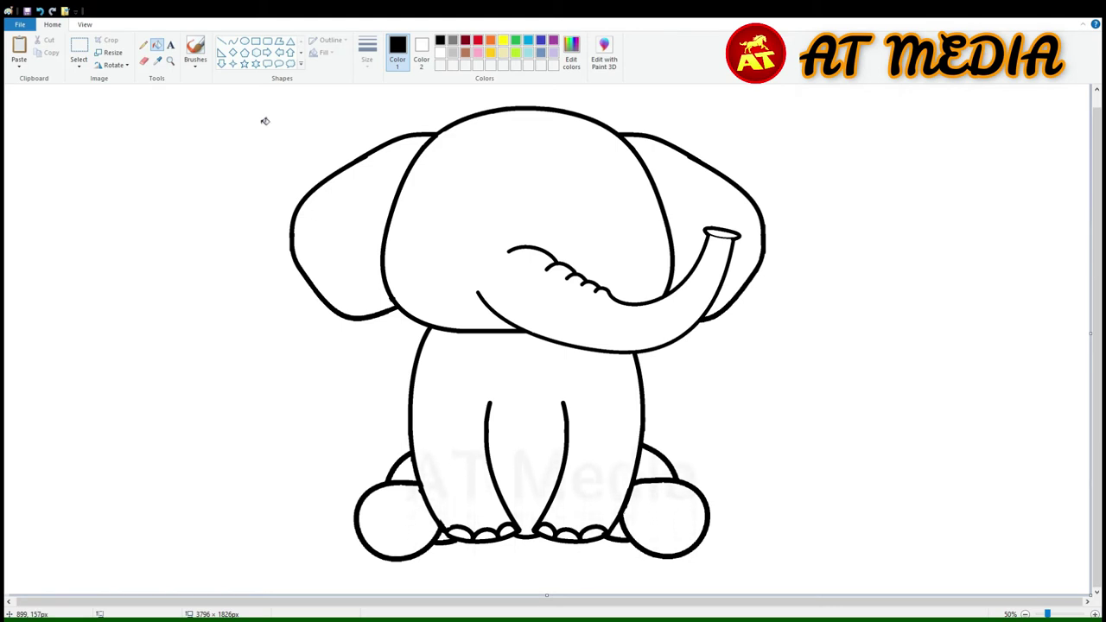
Step: Draw a solid black circle about 191 px wide as the eye on the face's left side
left_click(244, 40)
left_click(420, 52)
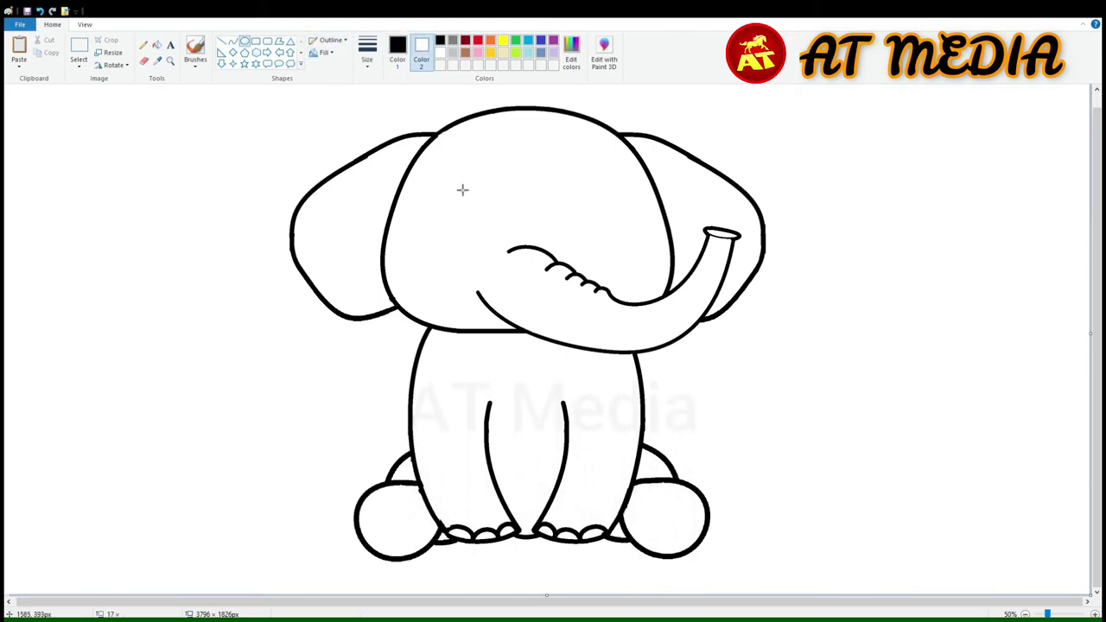
left_click(440, 40)
mouse_move(411, 208)
left_mouse_down()
mouse_move(511, 247)
mouse_move(487, 276)
mouse_move(463, 262)
mouse_move(466, 235)
left_mouse_up()
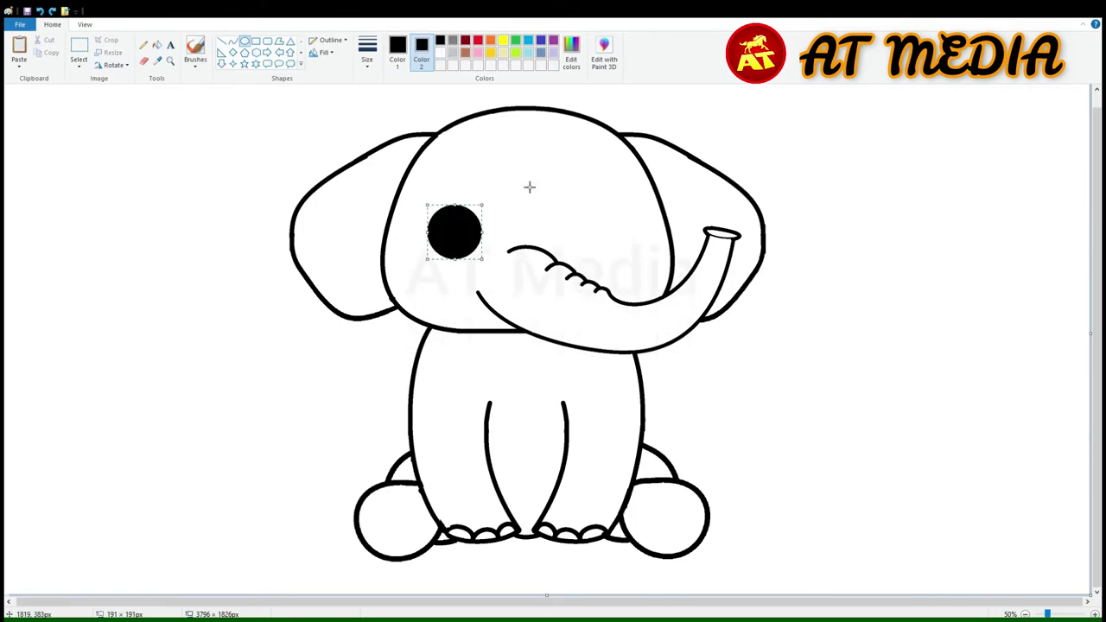
Step: Draw two solid white highlights inside the black eye, a large circle and a smaller one about 47 px wide to its lower right
scroll(614, 580, "up", 3)
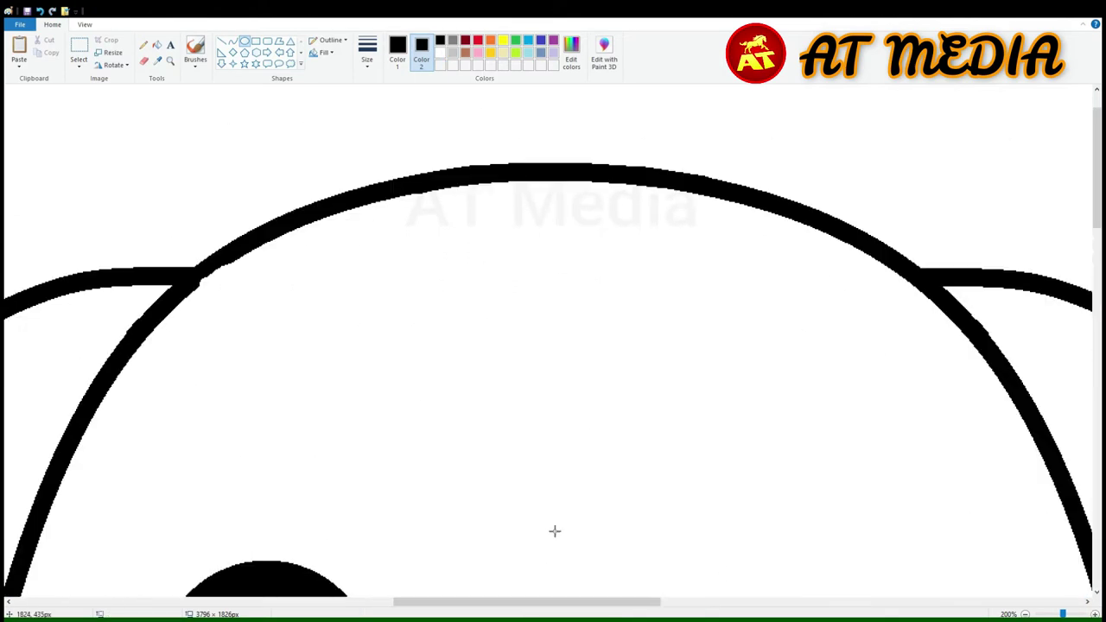
scroll(555, 530, "down", 5)
left_click(440, 53)
left_click_drag(187, 209, 335, 359)
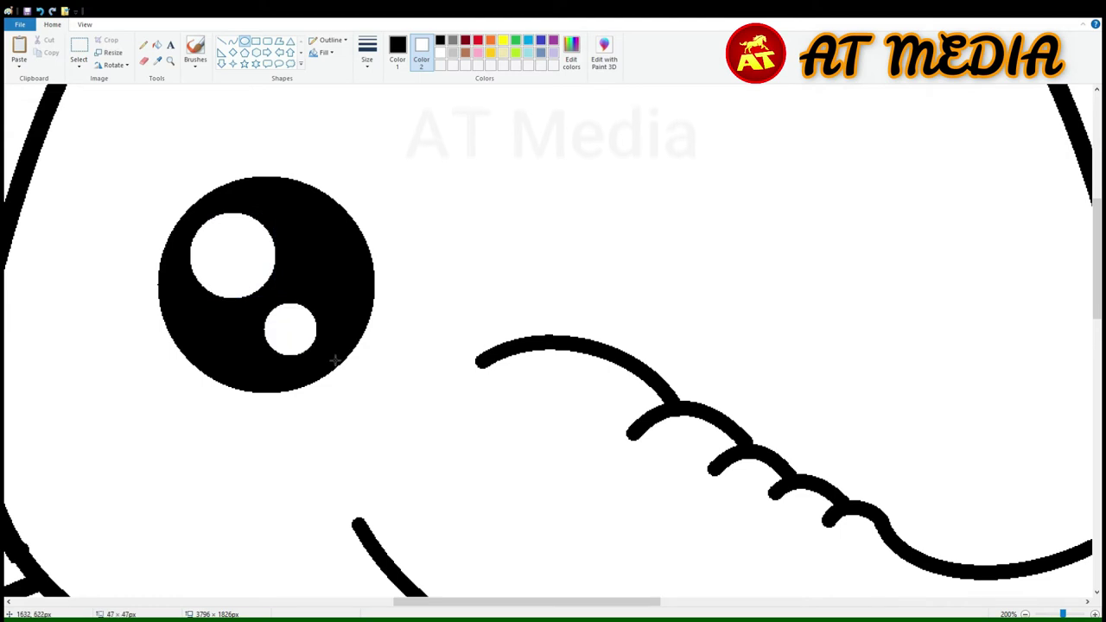
left_click_drag(292, 330, 306, 299)
left_click(397, 52)
left_click(528, 41)
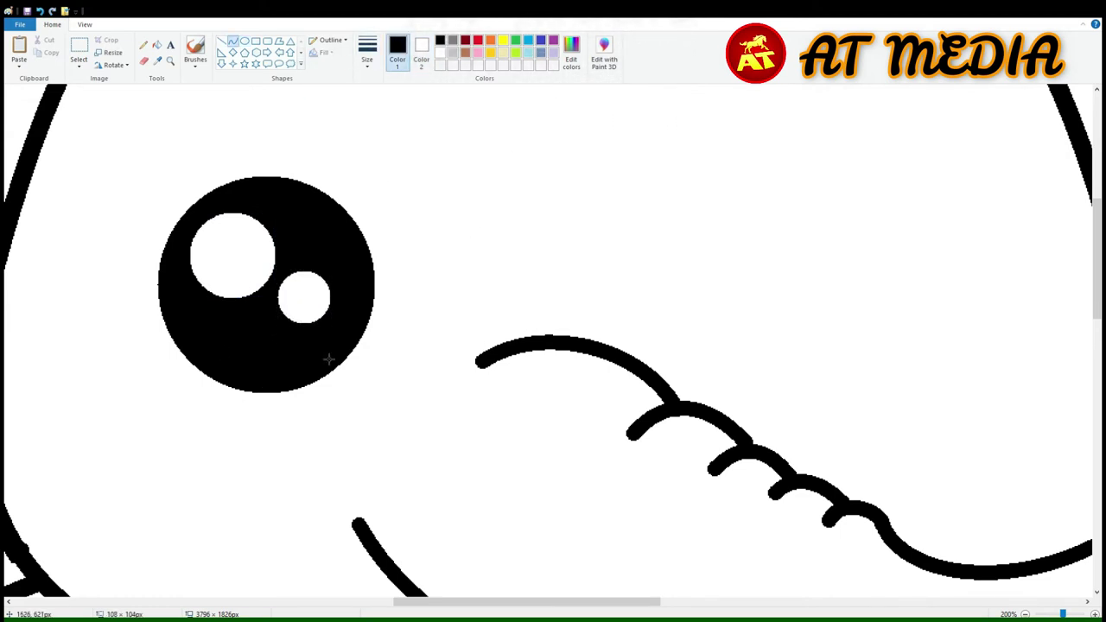
left_click(465, 40)
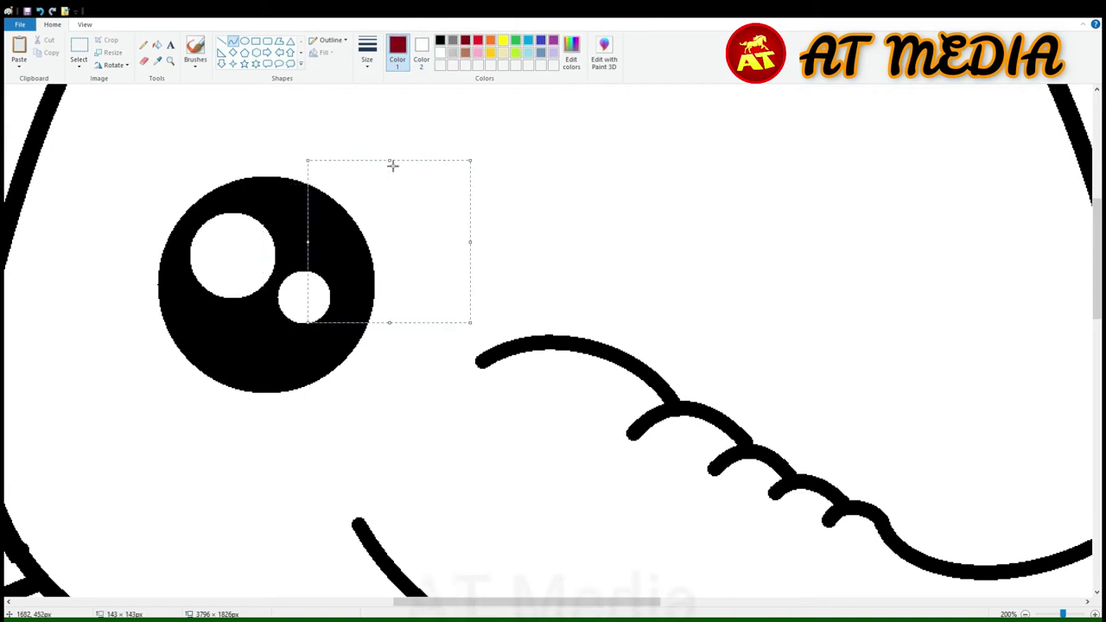
left_click(156, 45)
left_click(259, 153)
key("ctrl+z")
left_click(233, 40)
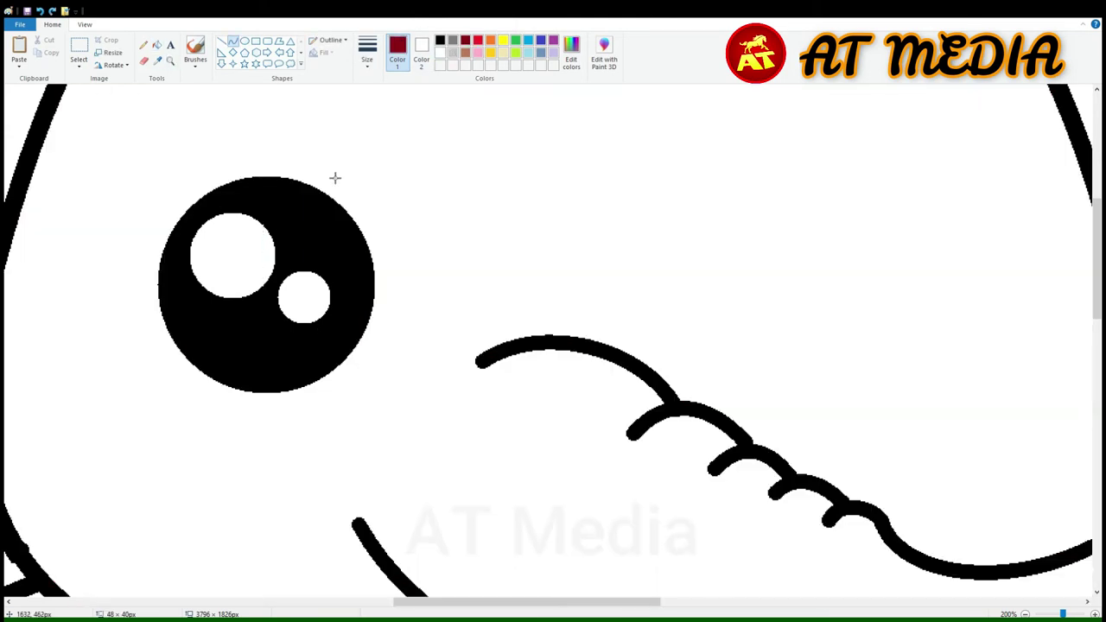
left_click_drag(224, 127, 509, 236)
left_click_drag(465, 176, 409, 253)
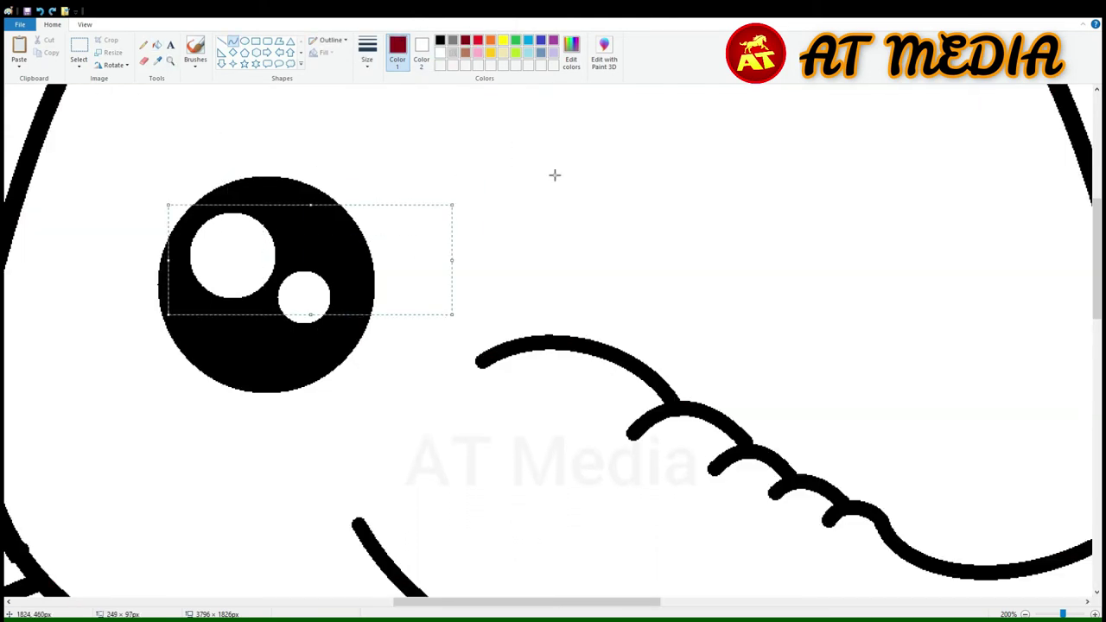
left_click(332, 40)
left_click(340, 77)
key("ctrl+z")
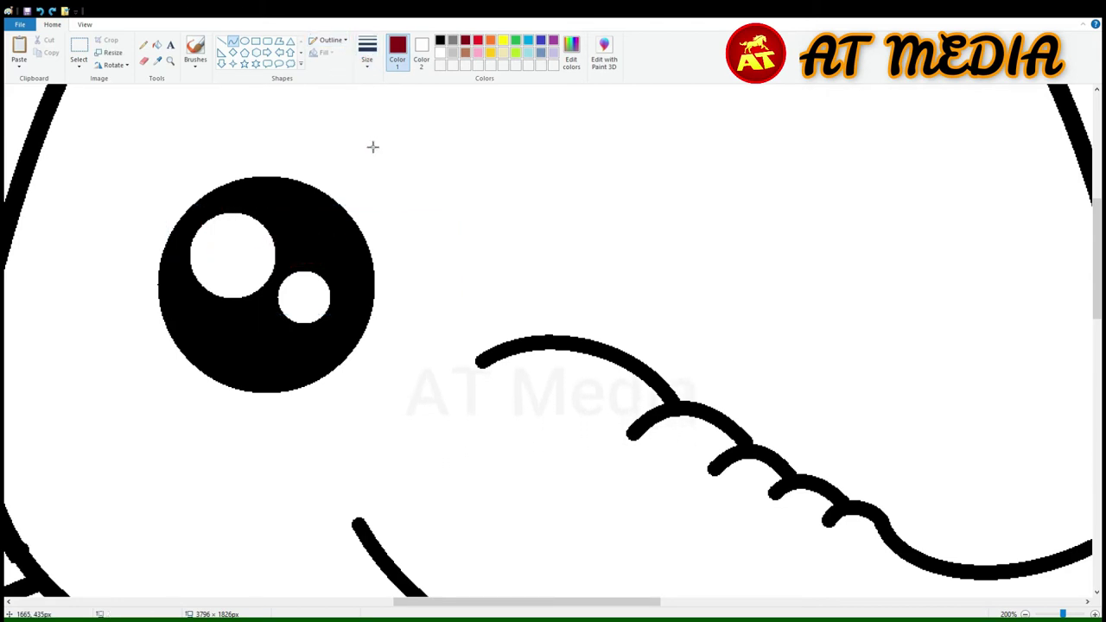
Step: Draw a turquoise crescent along the eye's lower edge from two thin curves and fill it turquoise
left_click_drag(188, 346, 341, 347)
left_click_drag(264, 349, 264, 380)
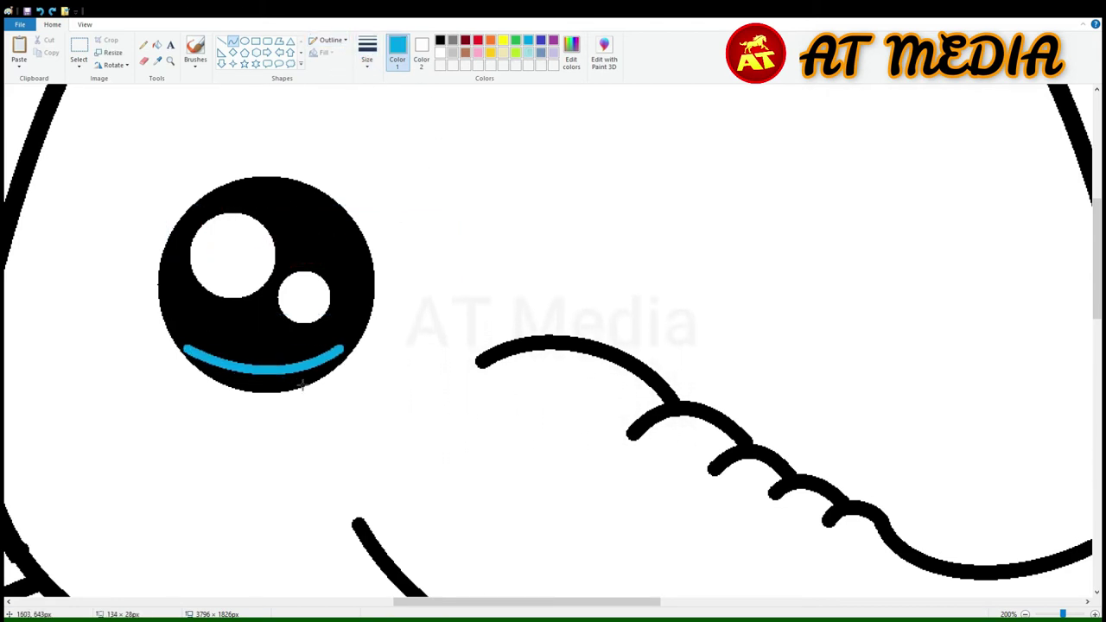
left_click(268, 380)
left_click(367, 56)
left_click(380, 93)
left_click_drag(188, 347, 339, 348)
left_click_drag(263, 347, 308, 400)
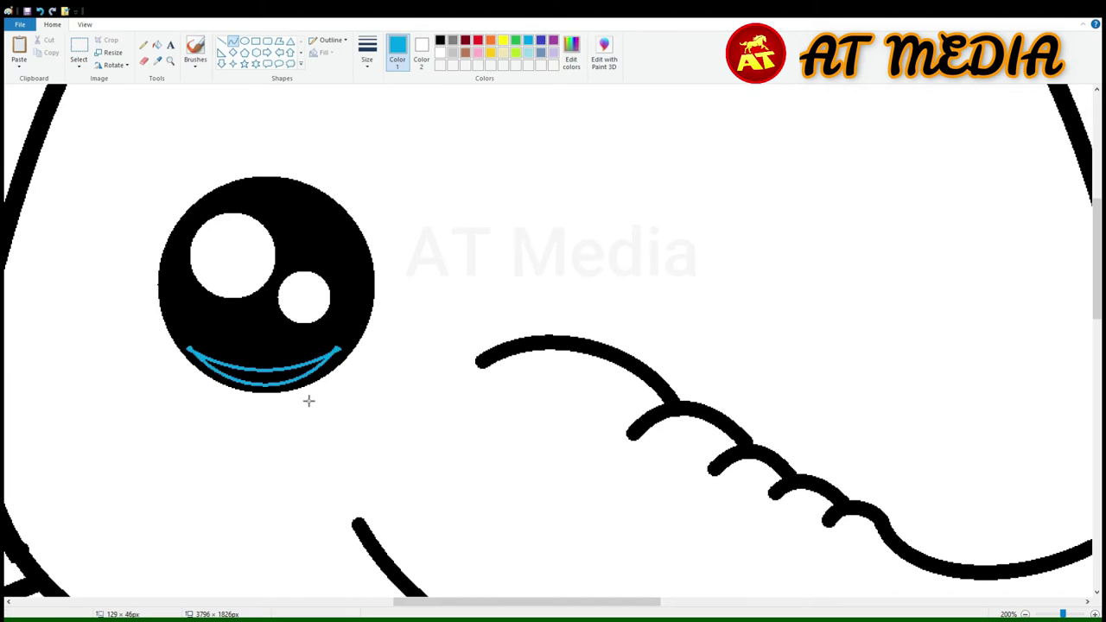
left_click(309, 400)
left_click(264, 376)
Step: Divide the turquoise crescent into segments with four short black lines
left_click(440, 40)
left_click(222, 40)
left_click_drag(218, 354, 218, 387)
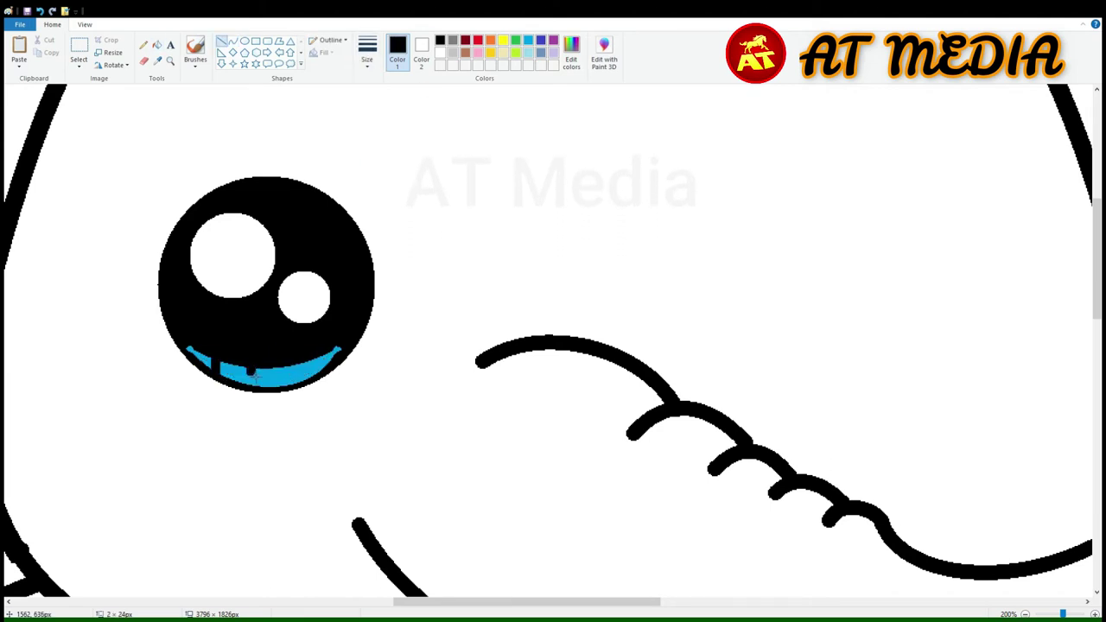
left_click_drag(253, 354, 253, 389)
mouse_move(289, 354)
left_mouse_down()
mouse_move(291, 391)
mouse_move(318, 377)
left_mouse_up()
scroll(394, 334, "down", 2)
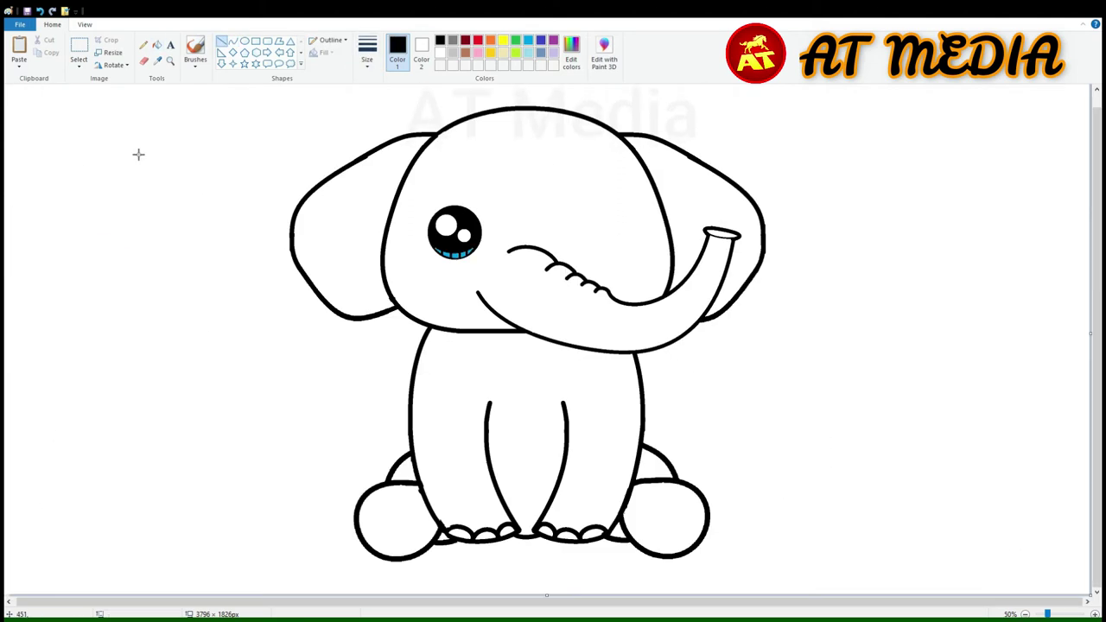
Step: Draw two tapered black eyelashes curving up and outward from the eye's upper left edge
left_click(78, 52)
left_click_drag(413, 192, 488, 266)
scroll(494, 273, "up", 3)
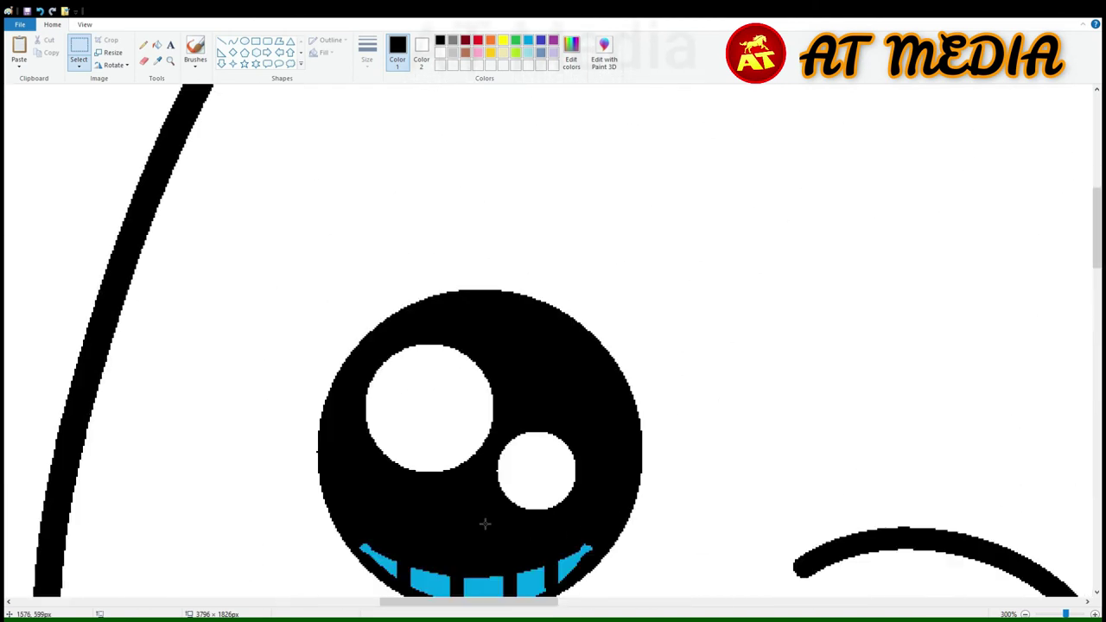
left_click(232, 40)
mouse_move(416, 181)
left_mouse_down()
mouse_move(309, 103)
mouse_move(286, 115)
left_mouse_up()
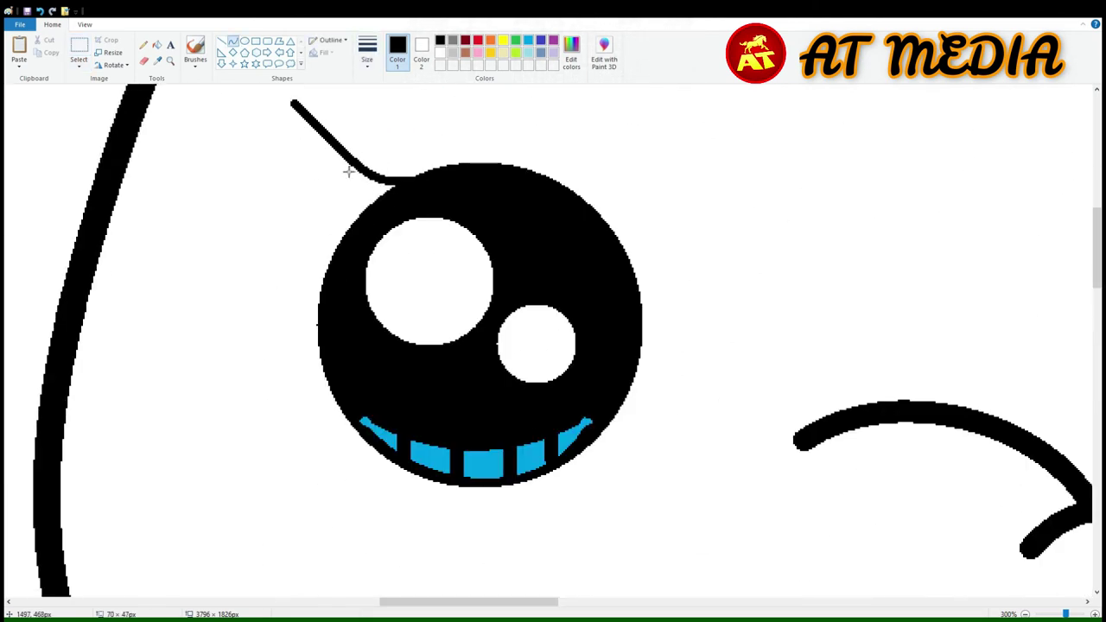
left_click_drag(345, 145, 315, 160)
left_click_drag(331, 121, 373, 214)
key("ctrl+KP_Add")
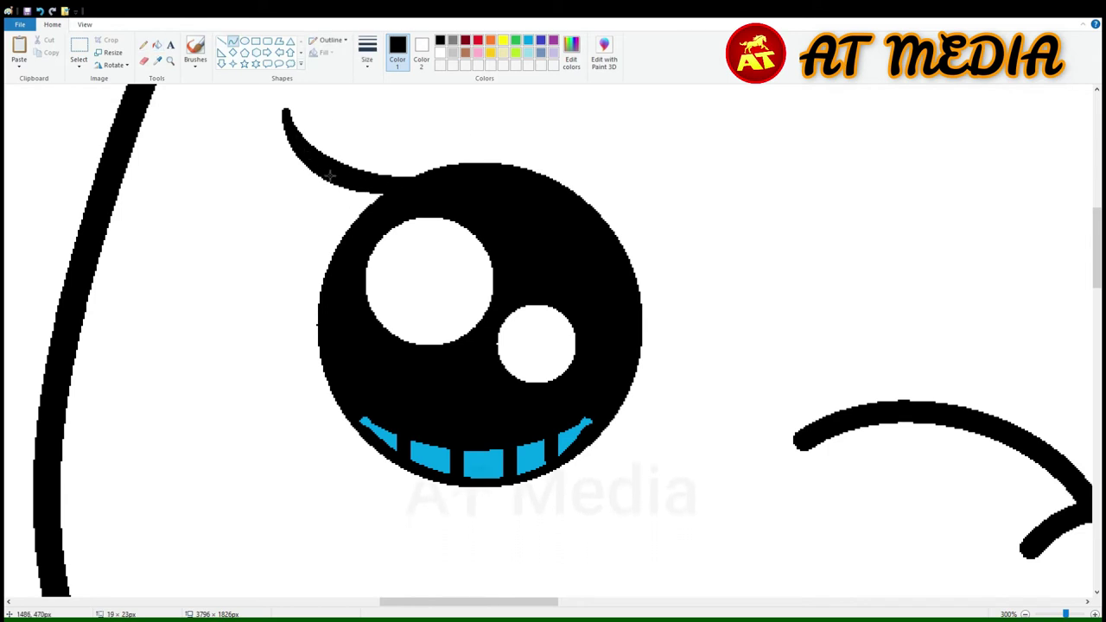
mouse_move(362, 224)
left_mouse_down()
mouse_move(257, 188)
mouse_move(289, 227)
mouse_move(342, 253)
left_mouse_up()
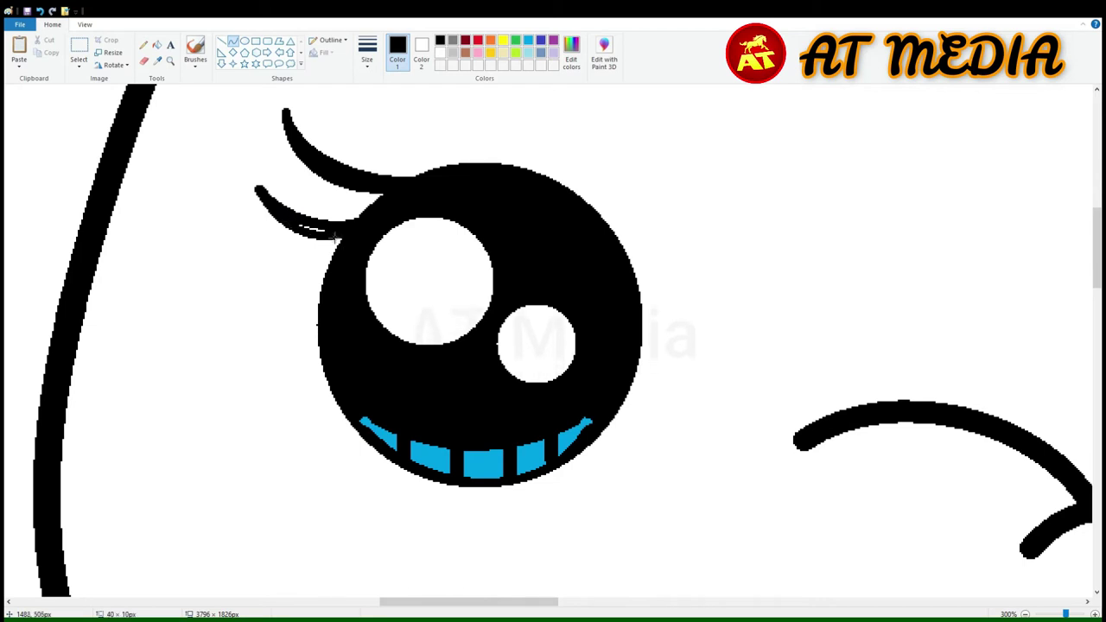
Step: Copy the finished eye with its lashes, flip the copy horizontally and place it on the face's right side
scroll(528, 245, "down", 4)
left_click(79, 50)
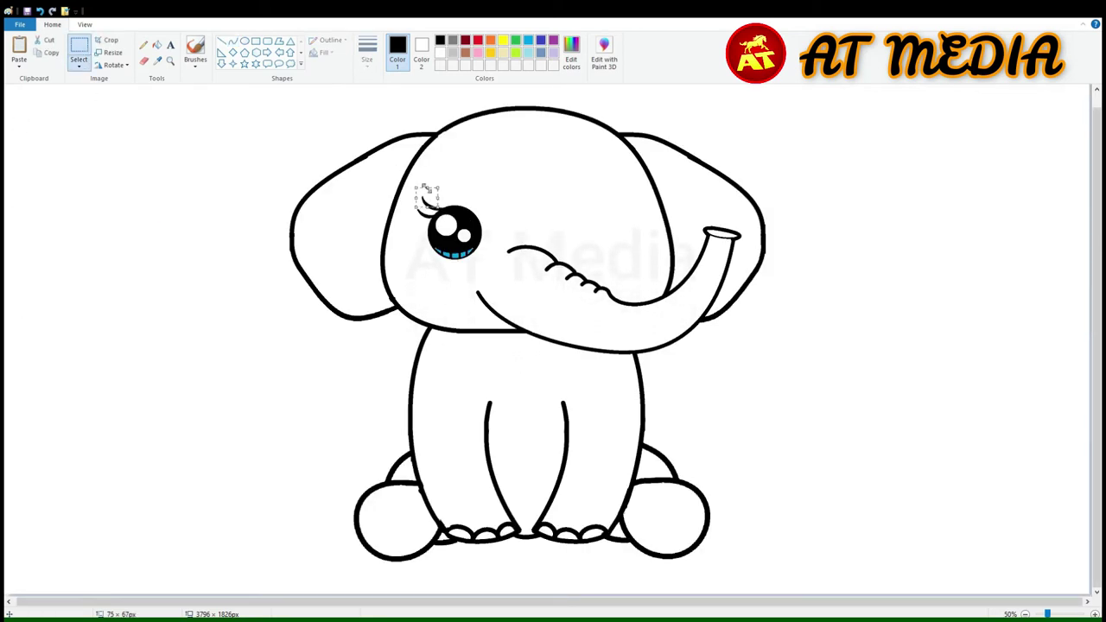
left_click_drag(410, 191, 491, 264)
key("ctrl+c")
key("ctrl+v")
left_click(114, 65)
left_click(138, 154)
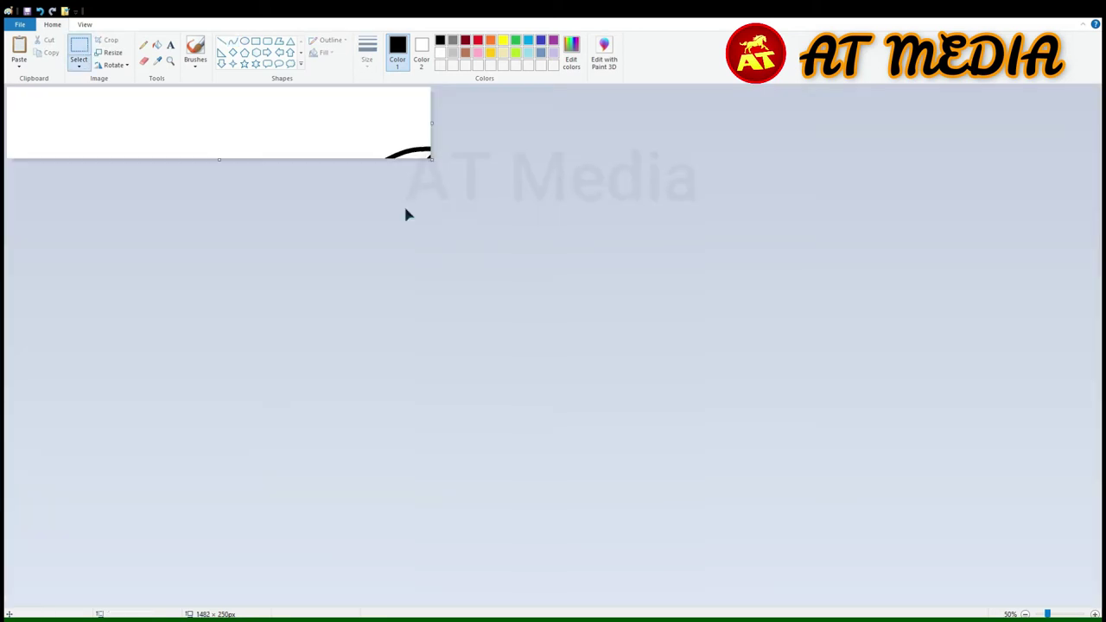
left_click_drag(48, 121, 600, 255)
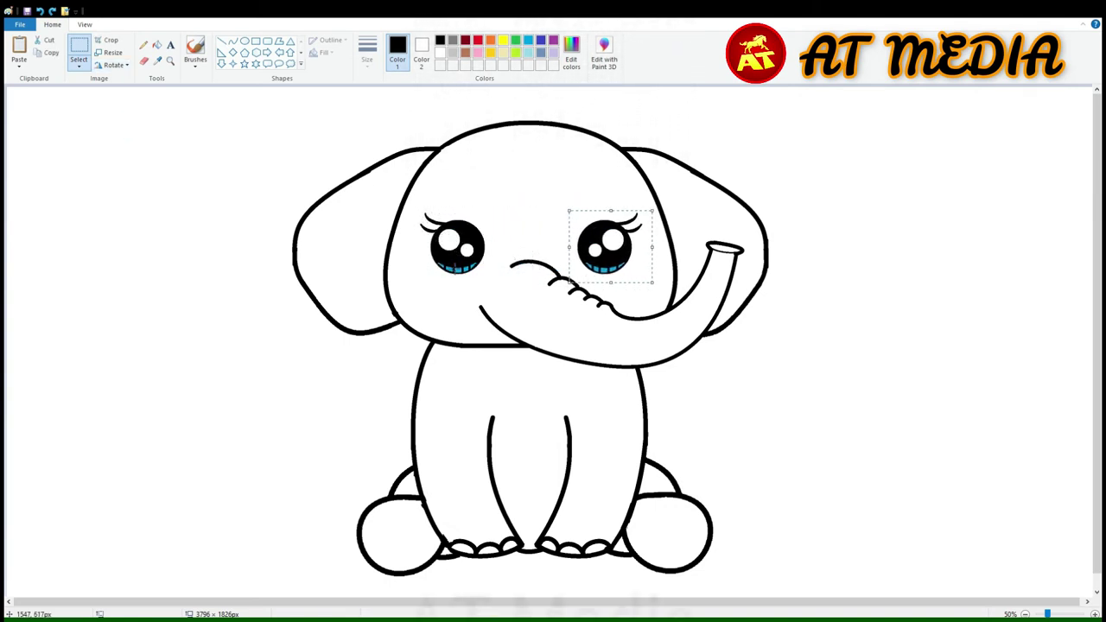
Step: Draw a short black curve about 24 × 18 px across the mouth line's upper end
left_click(232, 41)
left_click(1094, 613)
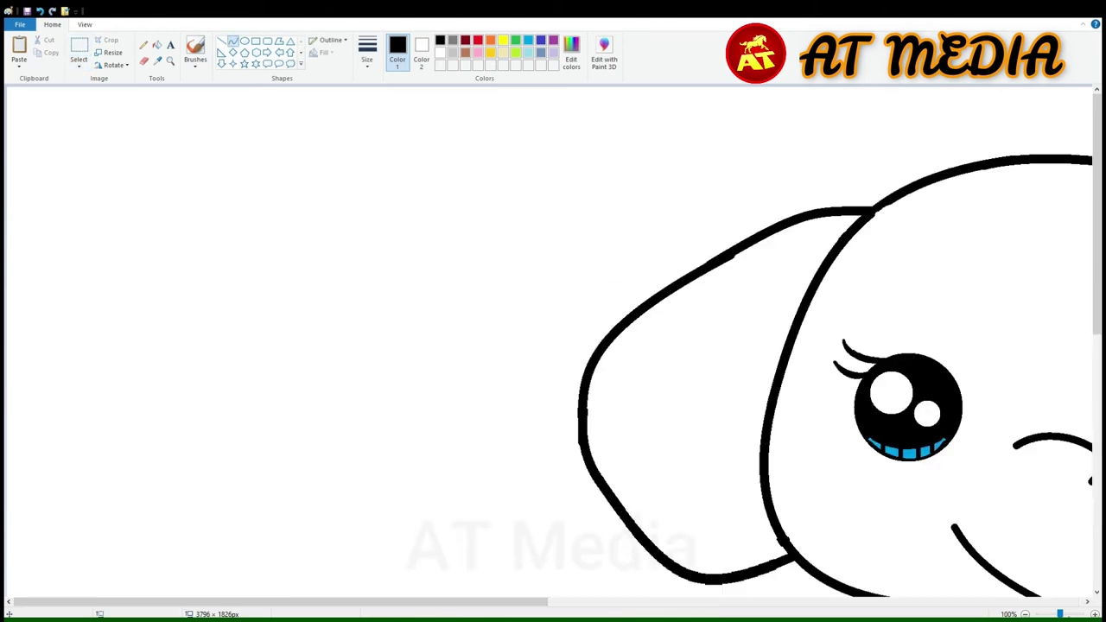
left_click_drag(645, 274, 659, 265)
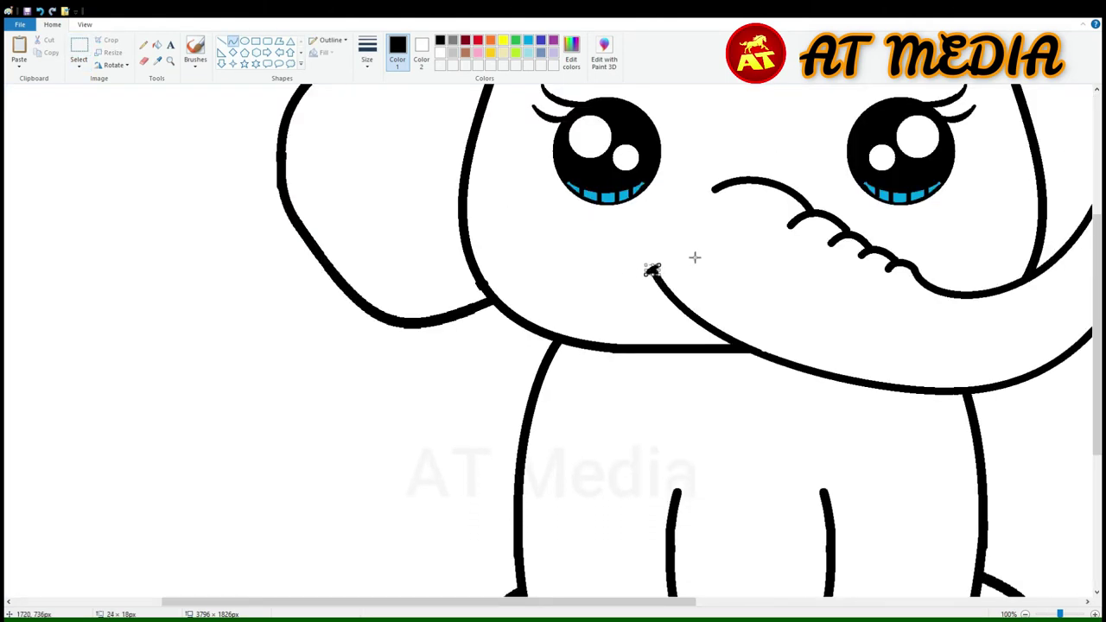
Step: Try to draw a thick tapered black hair stroke crossing the top of the head outline
scroll(695, 257, "up", 3)
mouse_move(732, 119)
left_mouse_down()
mouse_move(733, 153)
mouse_move(725, 135)
mouse_move(742, 177)
left_mouse_up()
key("ctrl+z")
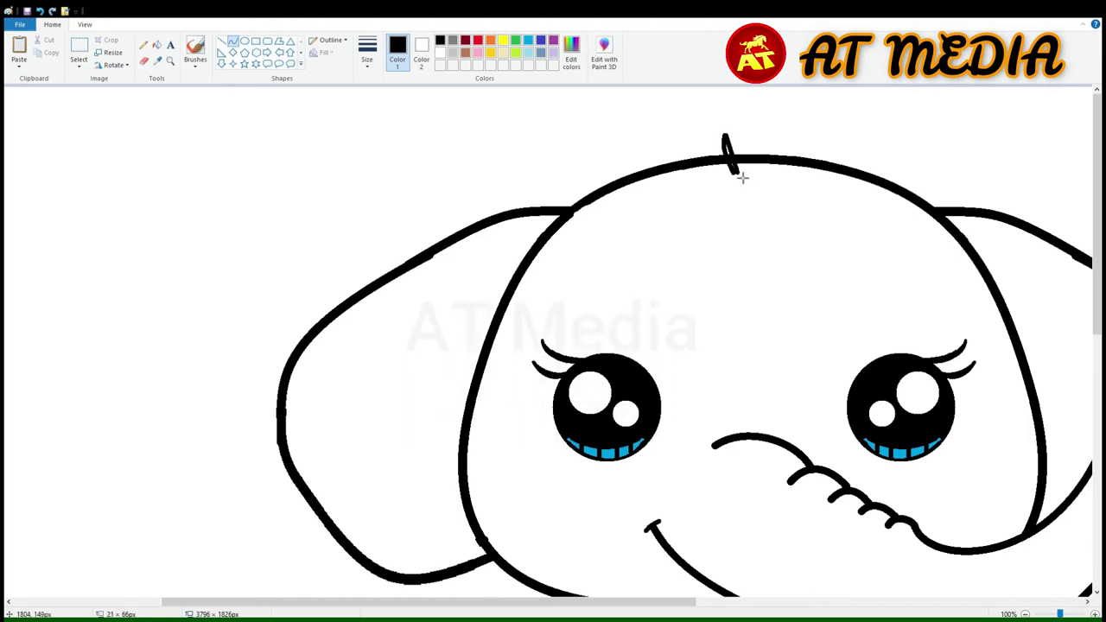
scroll(778, 583, "up", 1)
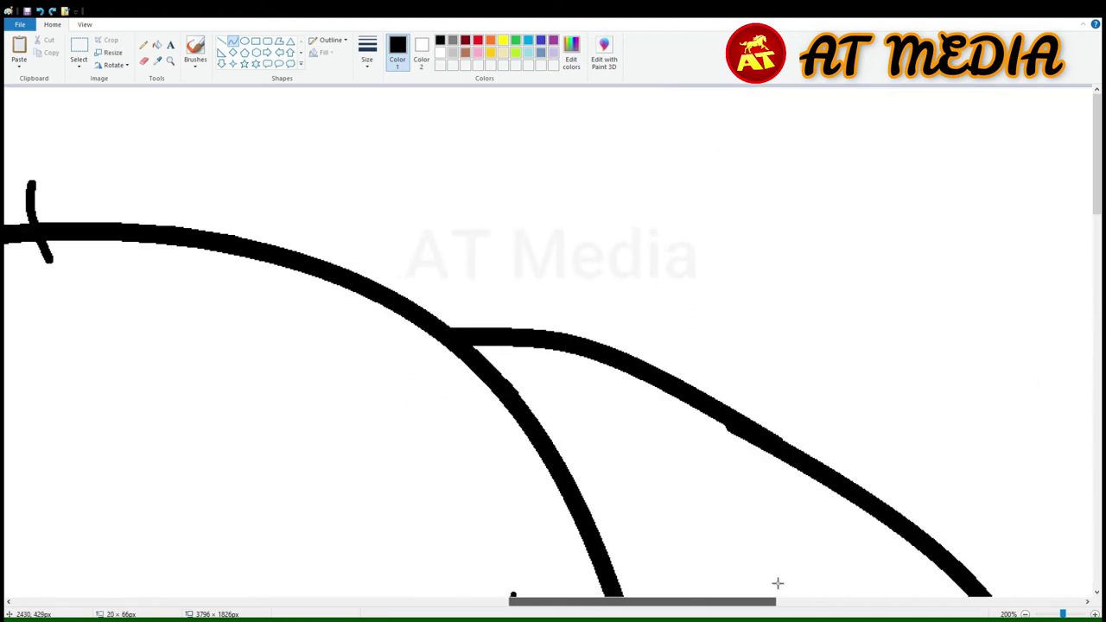
scroll(259, 216, "left", 3)
left_click_drag(255, 186, 268, 261)
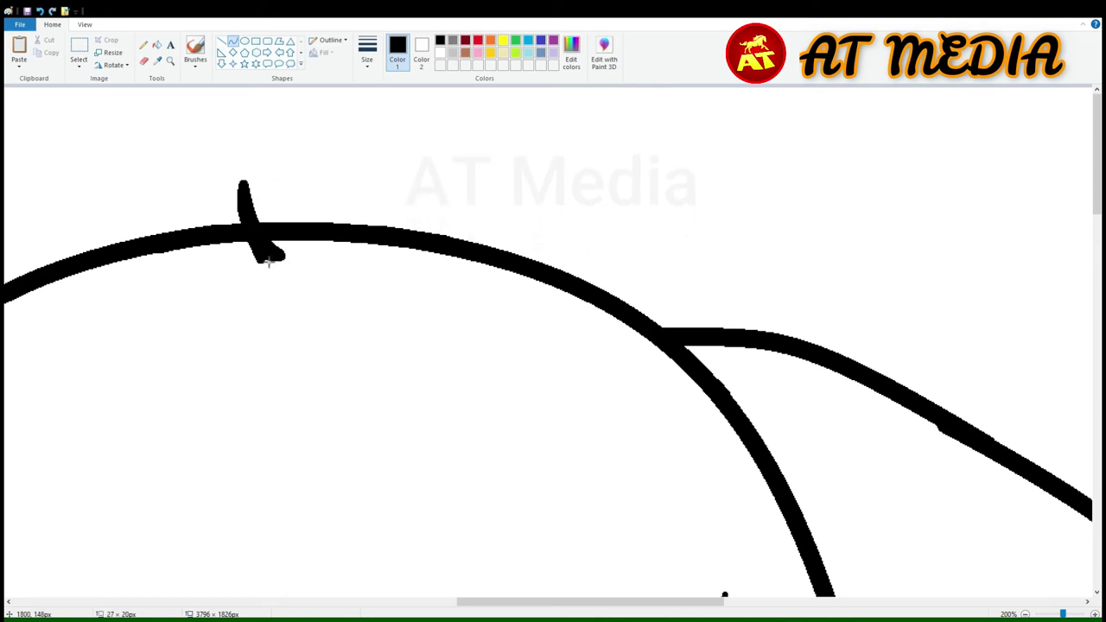
Step: Copy the hair stroke to the blank area above the head and fill its leftover outline pieces with white
left_click(78, 47)
left_click_drag(199, 152, 298, 275)
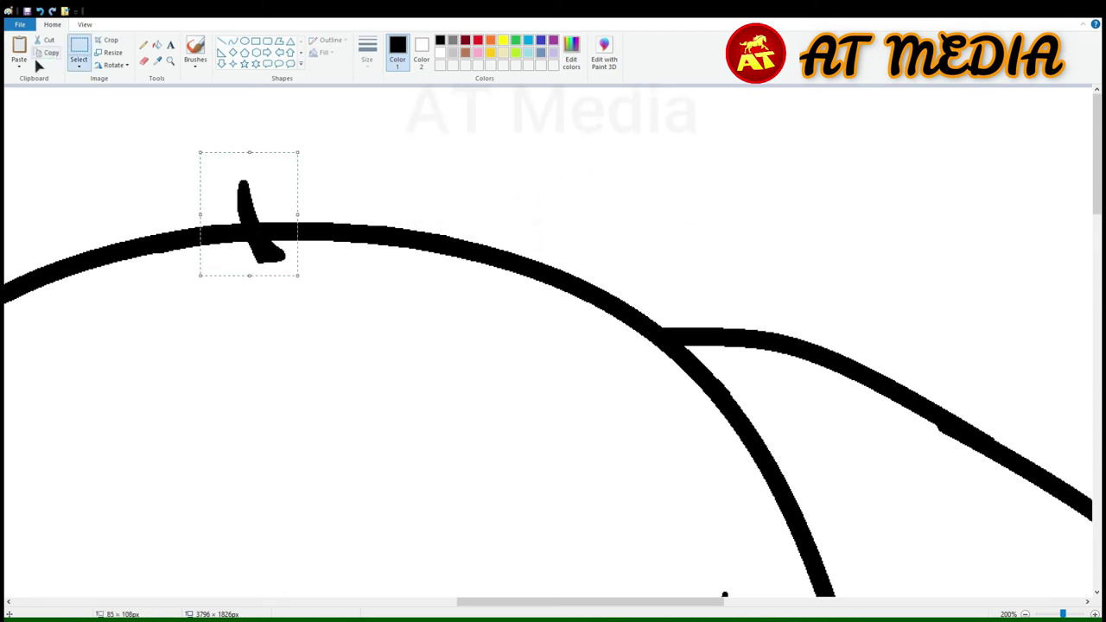
key("ctrl+c")
key("ctrl+v")
left_click_drag(15, 122, 480, 170)
left_click(222, 41)
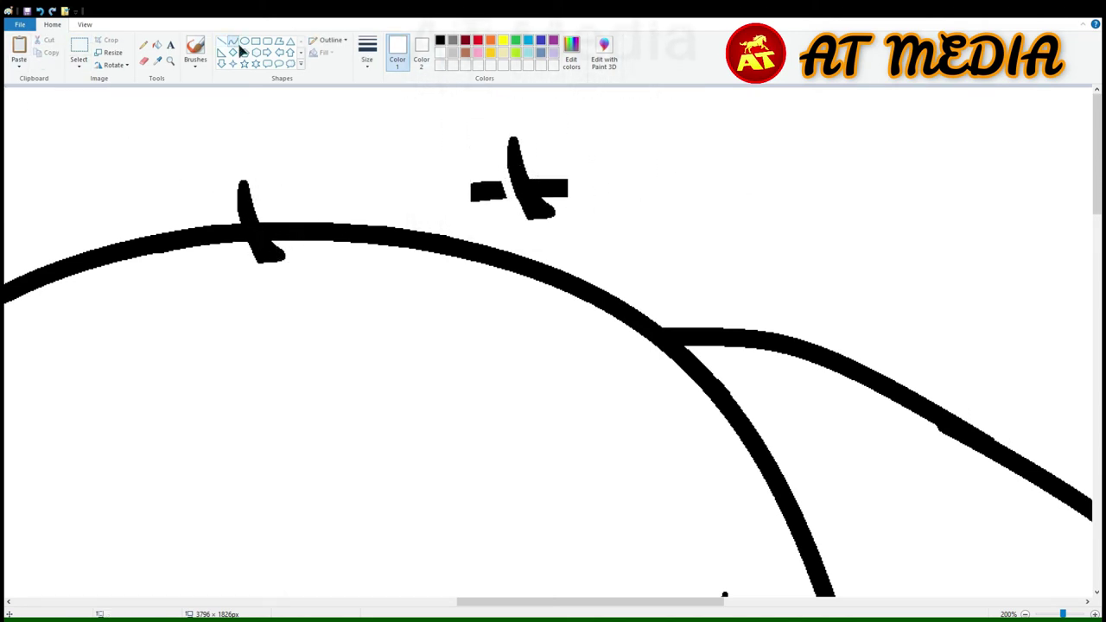
left_click(156, 45)
left_click(489, 191)
left_click(553, 188)
Step: Try to build a hair tuft on the head from resized and mirrored copies of the cleaned hair stroke
left_click(78, 48)
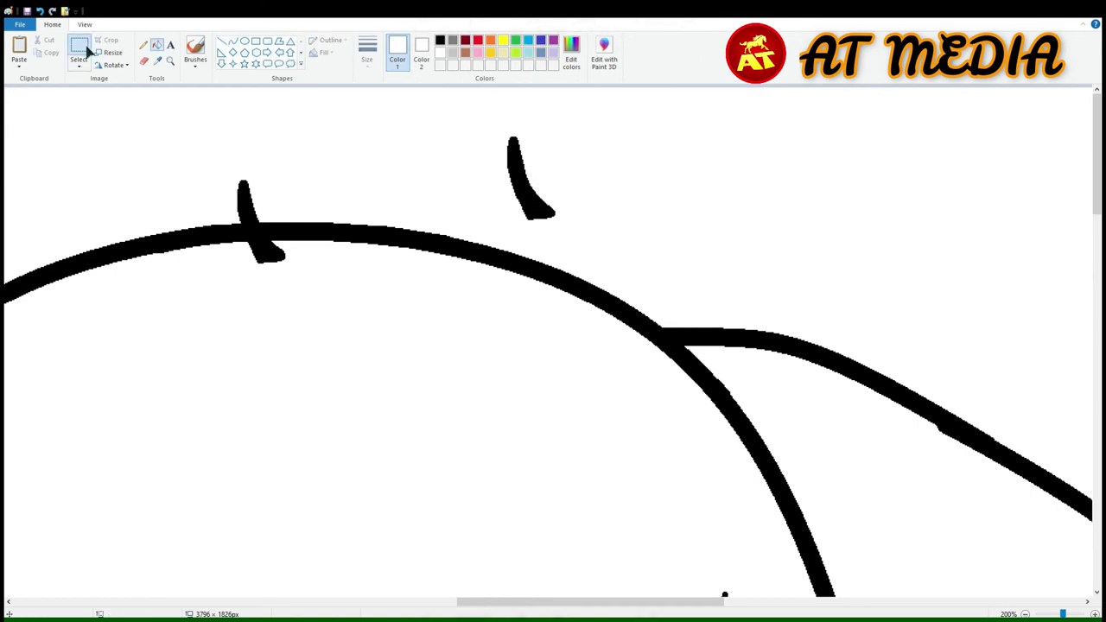
left_click_drag(475, 112, 583, 234)
left_click_drag(550, 180, 276, 215)
left_click_drag(259, 153, 268, 112)
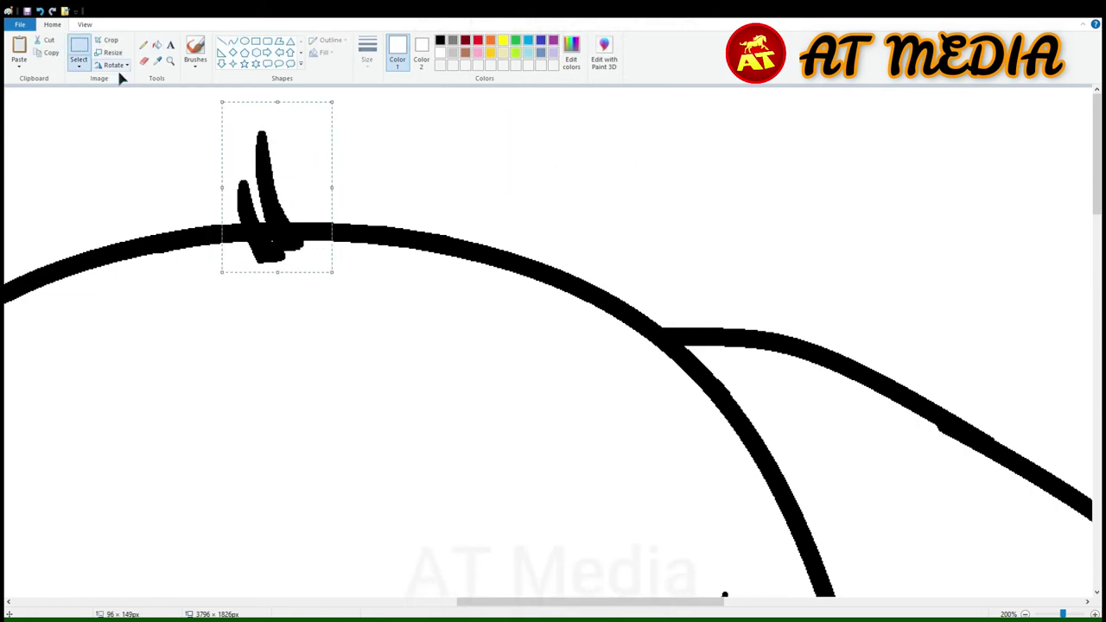
left_click_drag(277, 198, 301, 198)
left_click(18, 52)
mouse_move(78, 164)
left_mouse_down()
mouse_move(259, 216)
mouse_move(333, 221)
mouse_move(292, 218)
mouse_move(313, 207)
left_mouse_up()
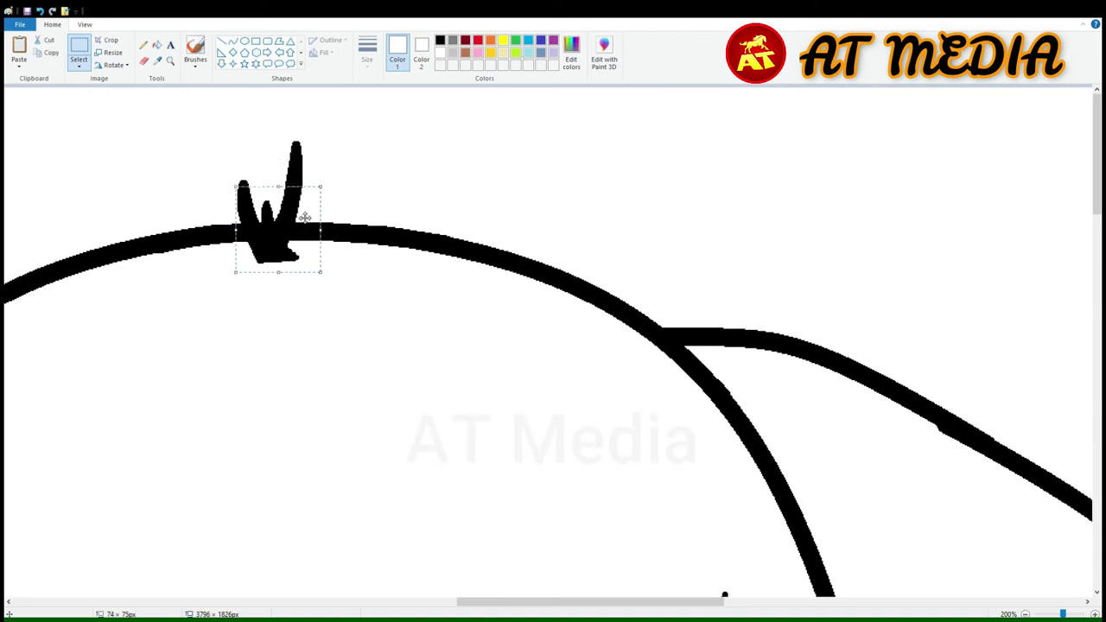
left_click(18, 52)
left_click_drag(109, 136, 326, 219)
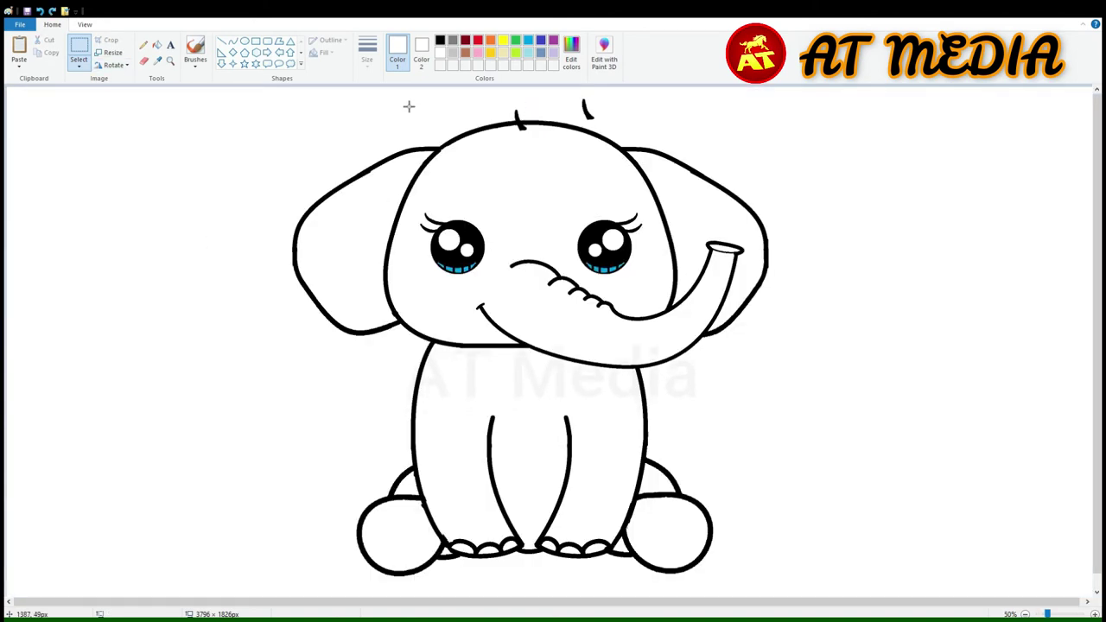
Step: Draw three thin black curved hairs on top of the head
left_click(232, 40)
left_click(440, 40)
left_click_drag(511, 108, 517, 126)
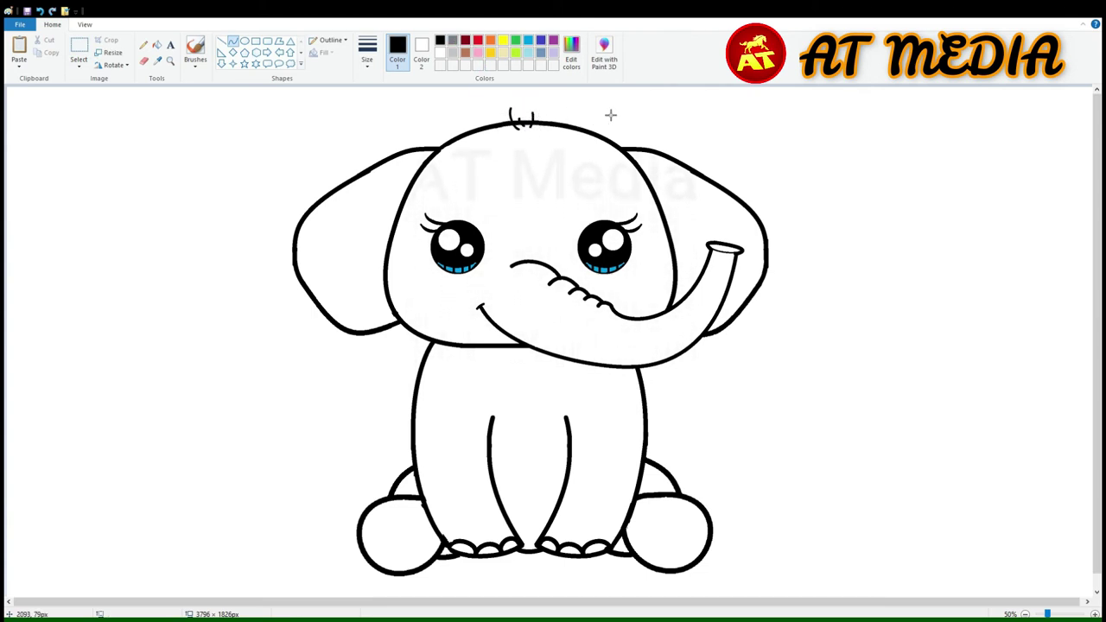
Step: Fill the head and trunk with dark gray
left_click(157, 44)
left_click(452, 41)
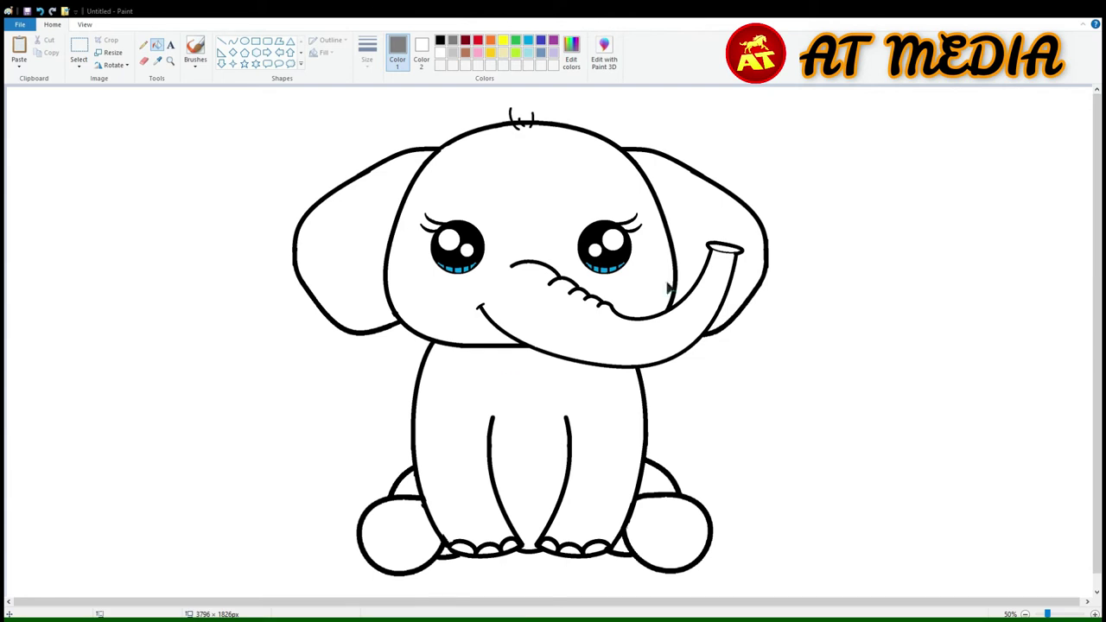
left_click(458, 325)
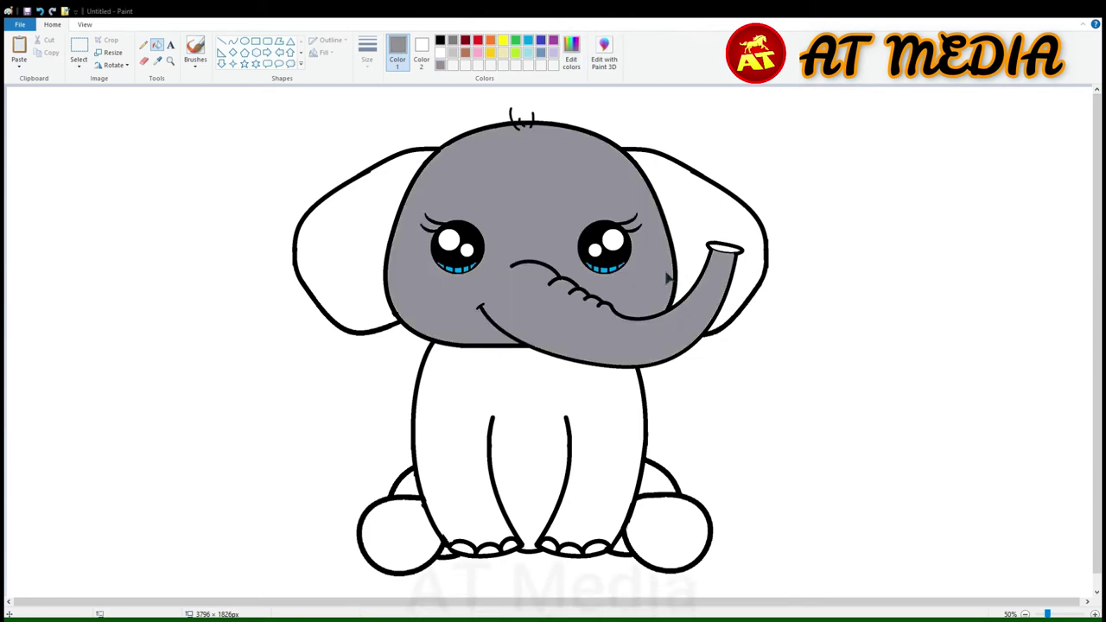
Step: Fill the elephant's head, trunk, body, ears, hind legs and feet with light gray, leaving the toenails white
left_click(453, 53)
left_click(535, 382)
left_click(605, 172)
left_click(346, 259)
left_click(721, 198)
left_click(403, 529)
left_click(656, 478)
left_click(669, 531)
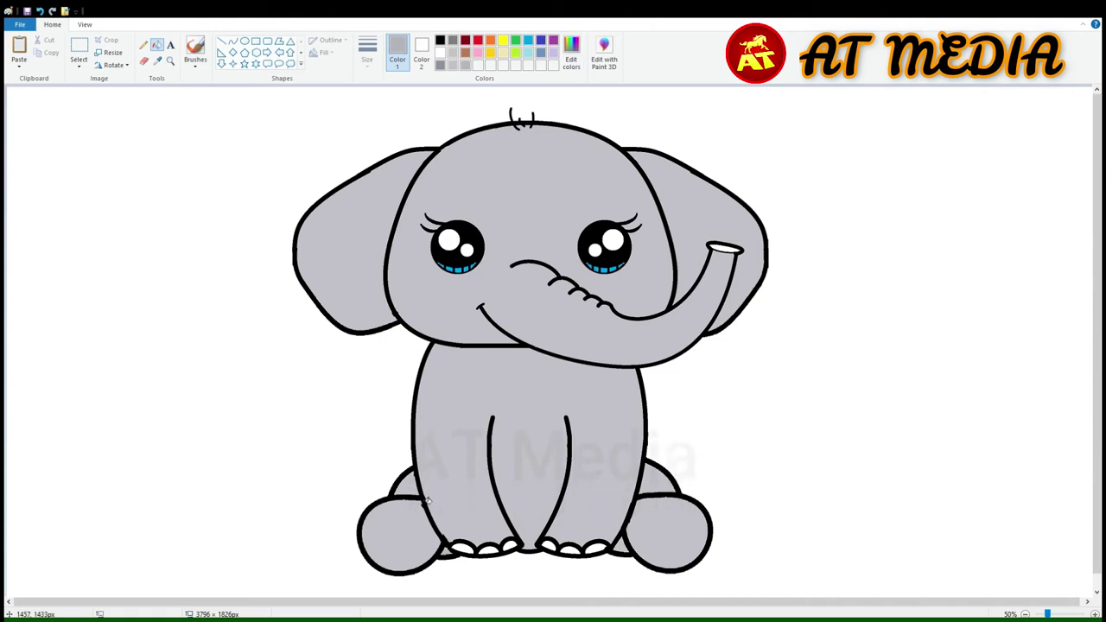
Step: Fill the trunk opening and haunches behind the body with darker gray, and draw a small black curved crease on each front leg
left_click(657, 480)
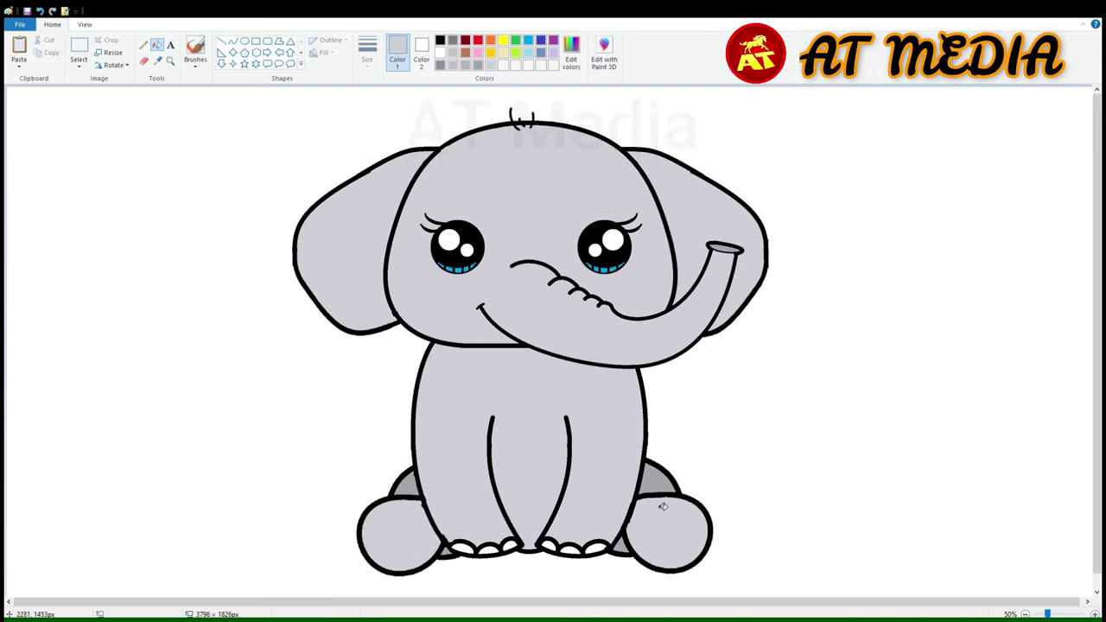
left_click(233, 41)
left_click(440, 40)
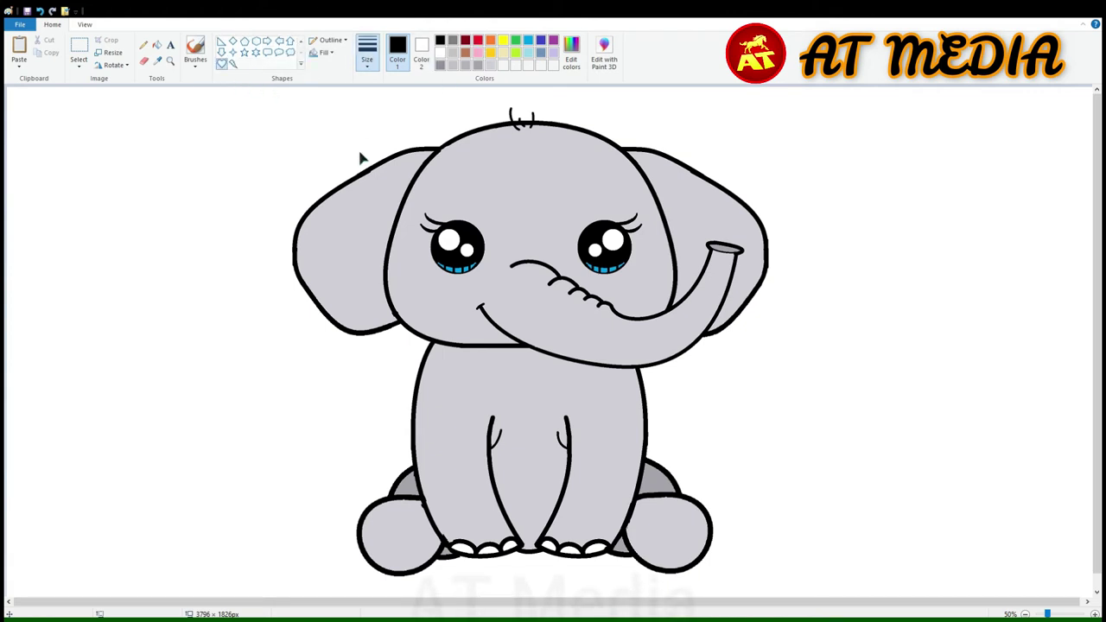
Step: Draw a small red heart with a black outline on the elephant's chest, below the trunk
left_click(420, 52)
left_click(477, 39)
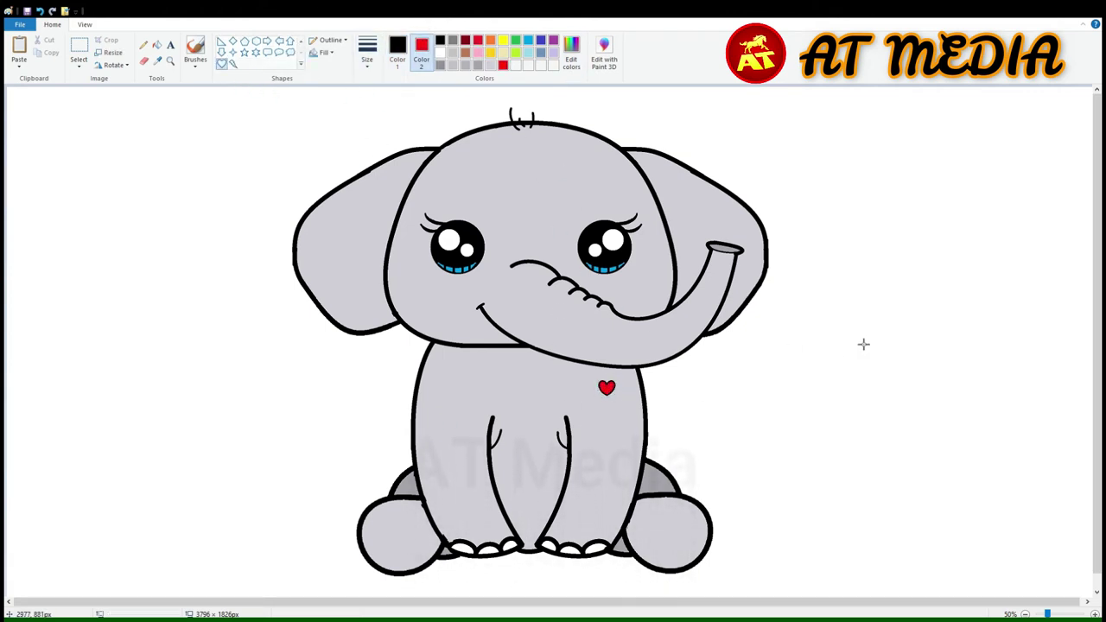
Step: Fill the white background around the elephant with lime green
left_click(156, 44)
left_click(397, 52)
left_click(515, 51)
left_click(303, 185)
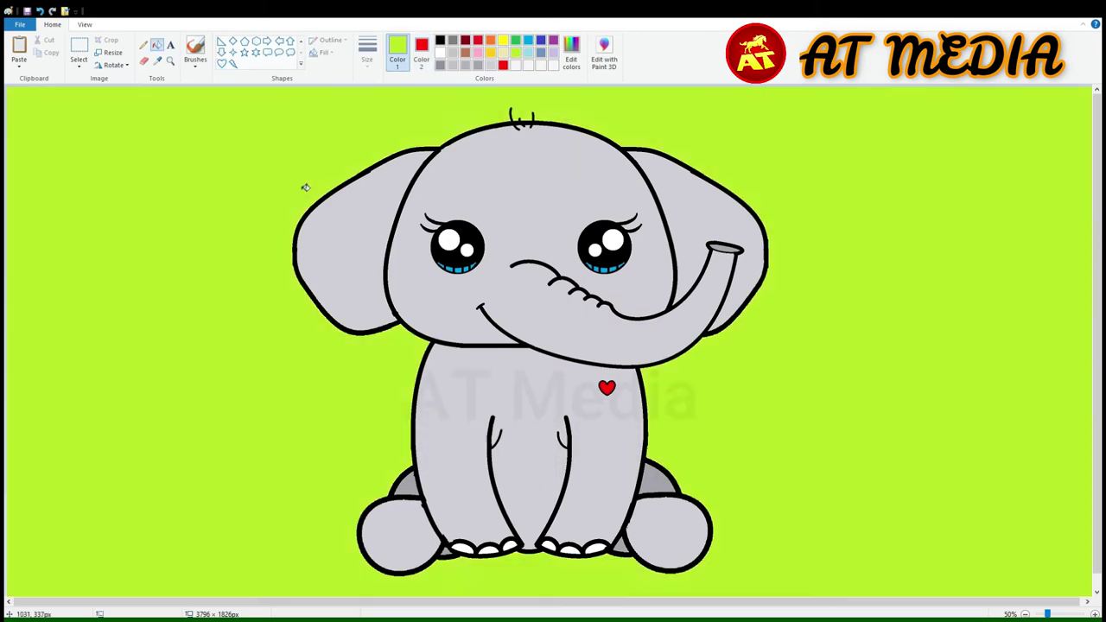
scroll(317, 269, "down", 1)
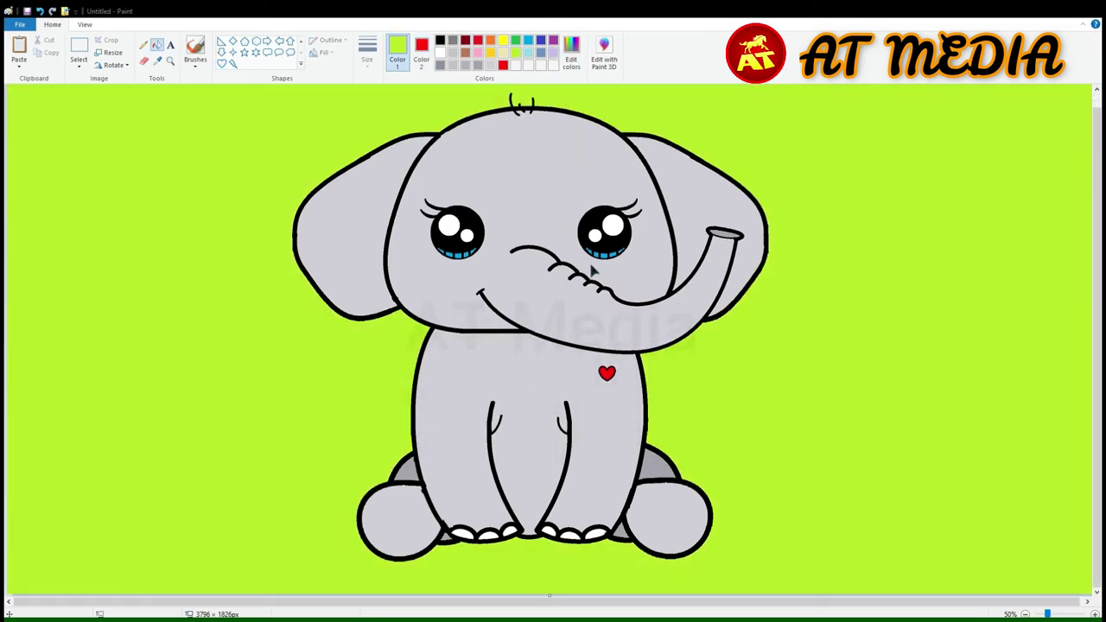
Step: Draw a flat darker green ellipse about 2041 by 65 px and place it beneath the elephant's feet as a ground shadow
left_click(301, 41)
left_click(245, 41)
left_click(421, 52)
left_click(515, 65)
mouse_move(253, 562)
left_mouse_down()
mouse_move(566, 585)
mouse_move(836, 577)
mouse_move(804, 587)
left_mouse_up()
left_click(518, 52)
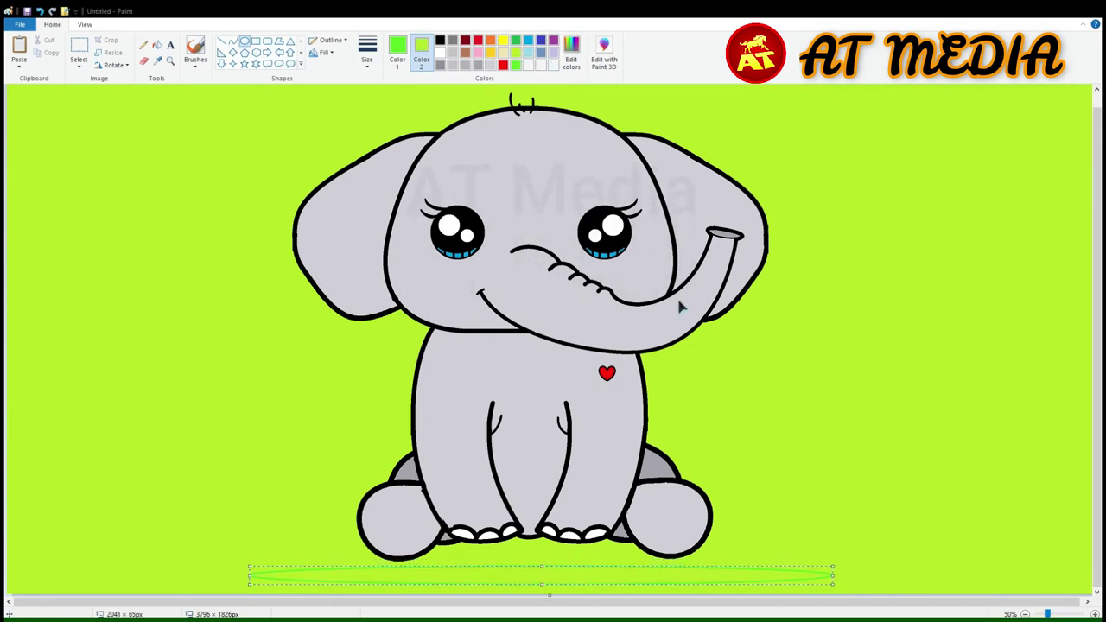
left_click(78, 48)
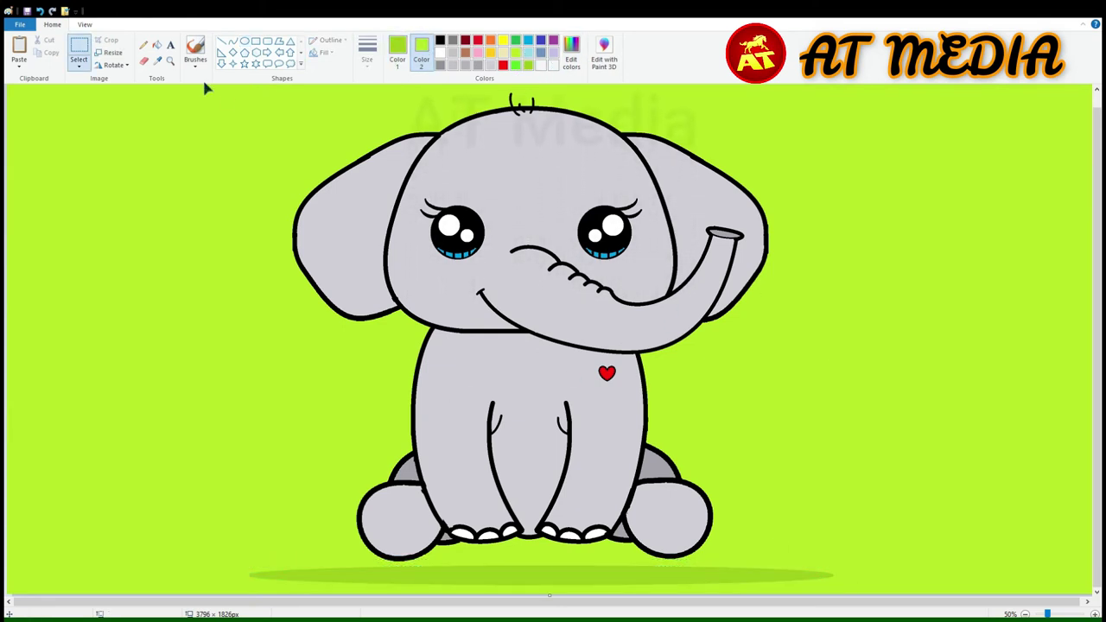
left_click_drag(759, 529, 772, 508)
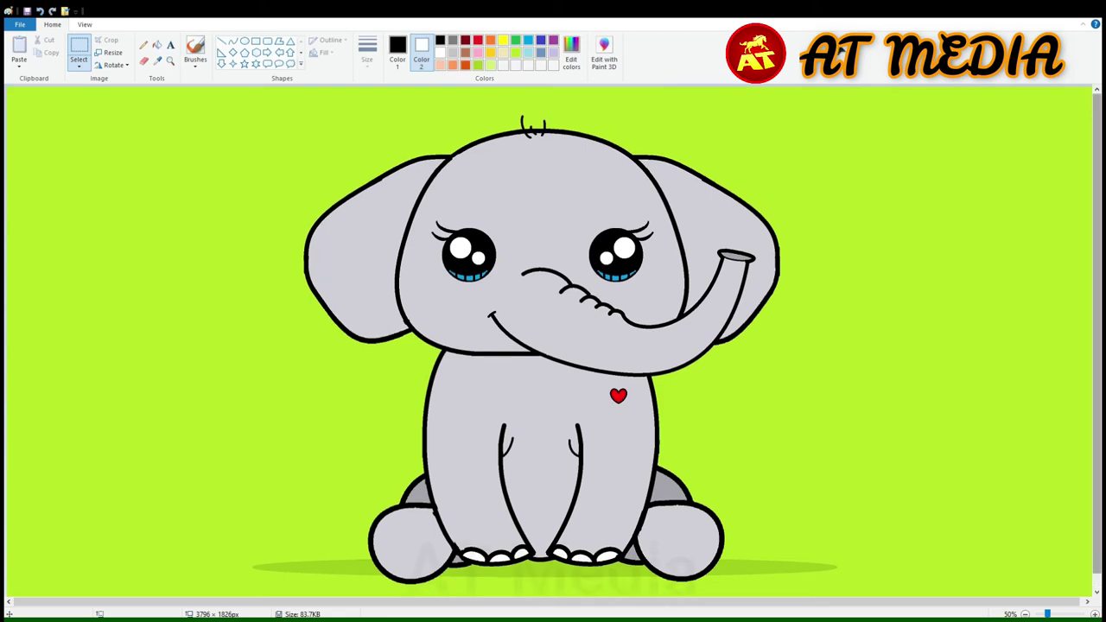
left_click(244, 41)
left_click(452, 52)
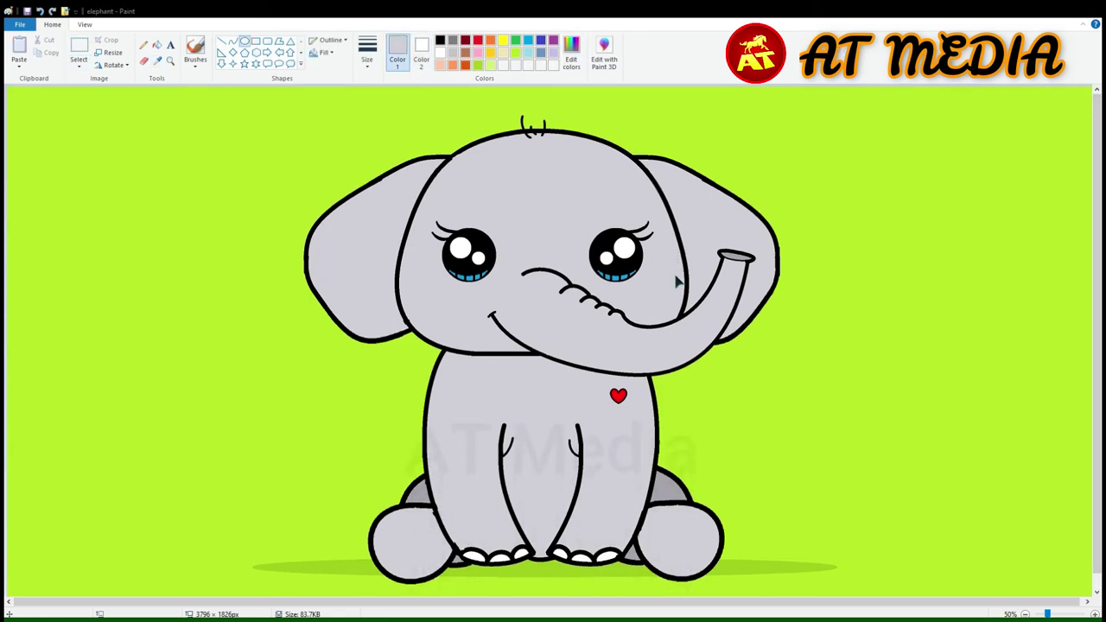
scroll(344, 326, "up", 1)
scroll(352, 169, "down", 3)
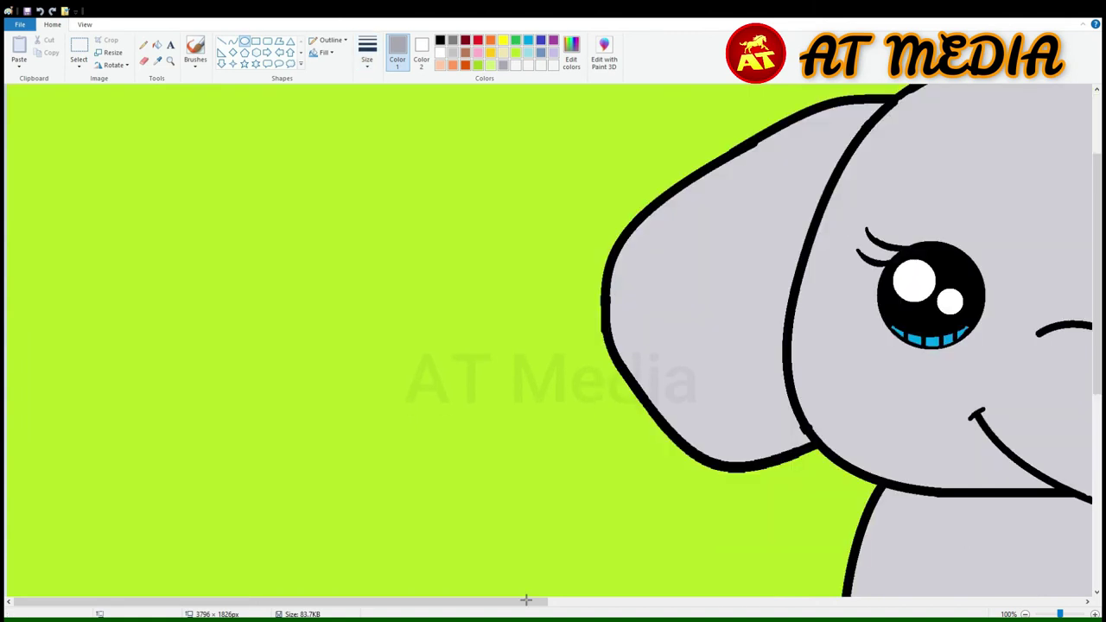
scroll(748, 588, "up", 2, "ctrl")
scroll(748, 588, "right", 5)
left_click_drag(634, 125, 519, 216)
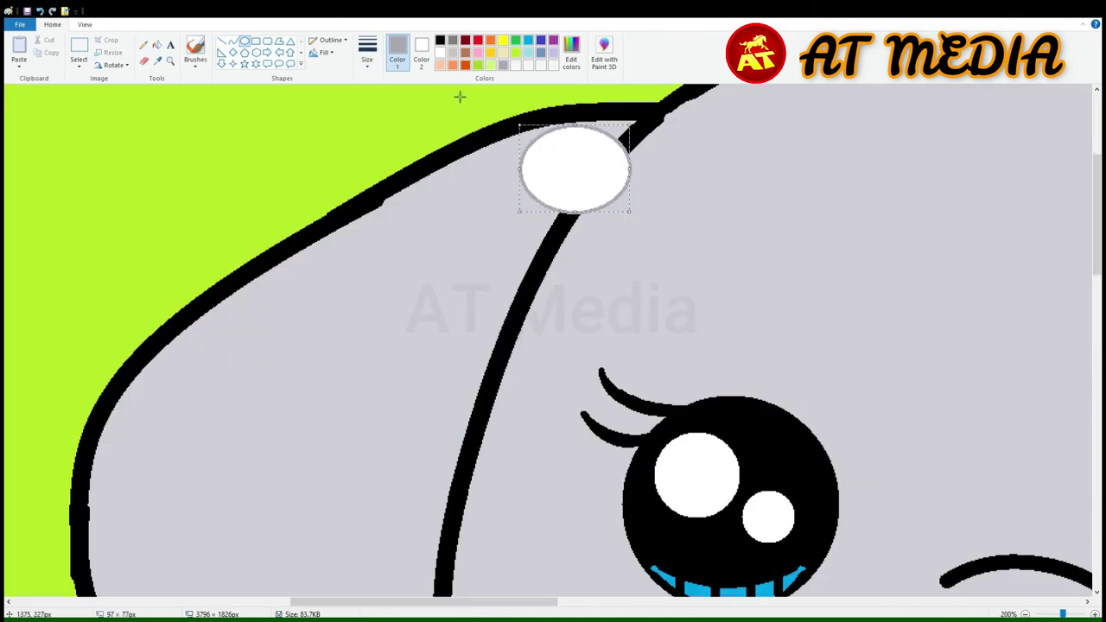
key("ctrl+z")
Step: Draw darker gray curves inside the upper and outer edges of the left ear and trim the lower end in the skin color
left_click(232, 41)
left_click_drag(632, 126, 157, 447)
mouse_move(484, 226)
left_mouse_down()
mouse_move(516, 158)
mouse_move(288, 296)
mouse_move(186, 328)
mouse_move(208, 330)
left_mouse_up()
scroll(133, 65, "down", 3)
scroll(134, 65, "down", 3)
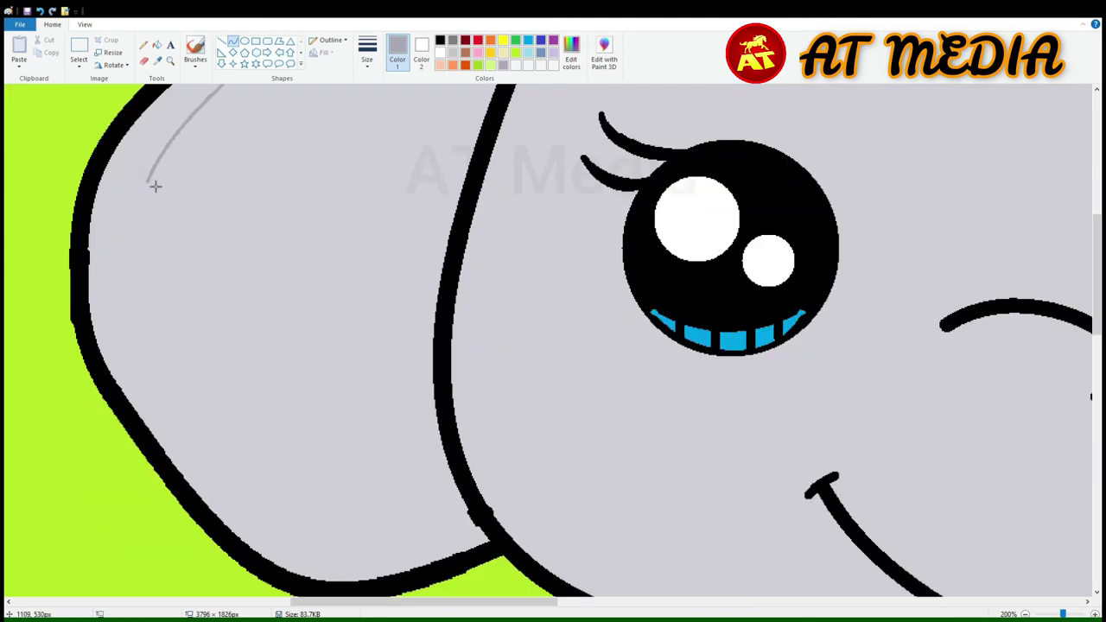
left_click_drag(153, 182, 177, 370)
mouse_move(164, 285)
left_mouse_down()
mouse_move(139, 325)
mouse_move(205, 265)
left_mouse_up()
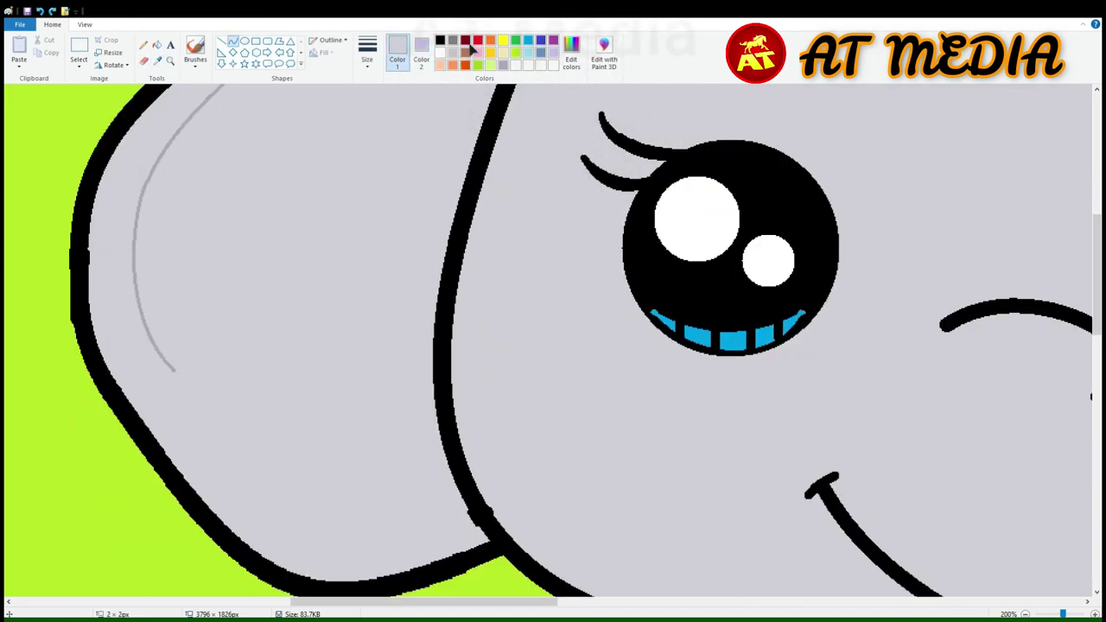
left_click(421, 53)
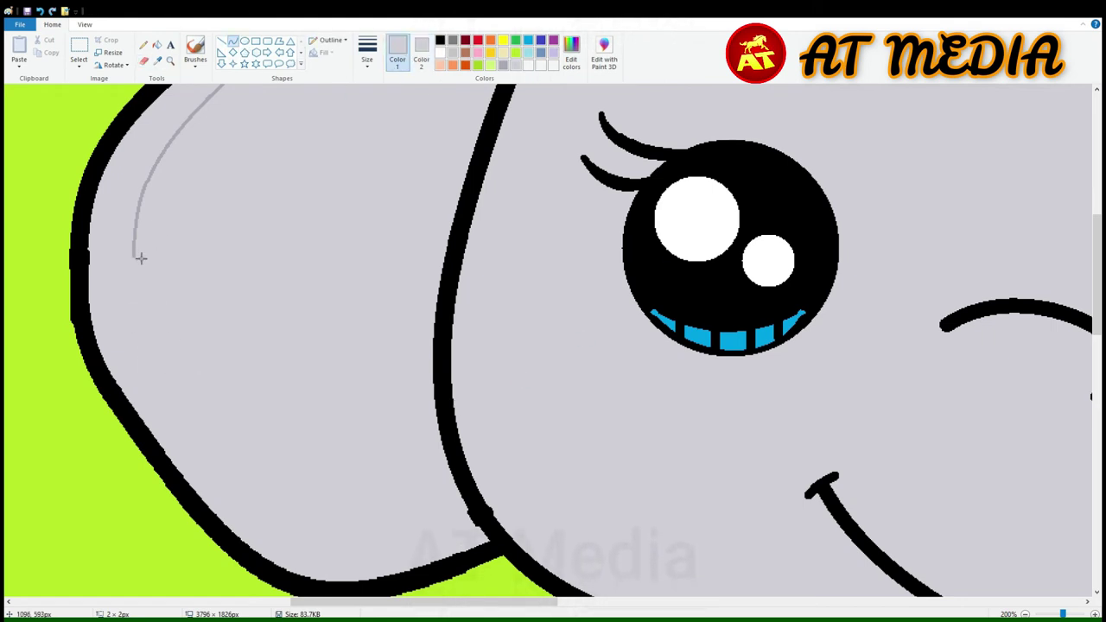
mouse_move(138, 253)
left_mouse_down()
mouse_move(378, 572)
mouse_move(394, 547)
left_mouse_up()
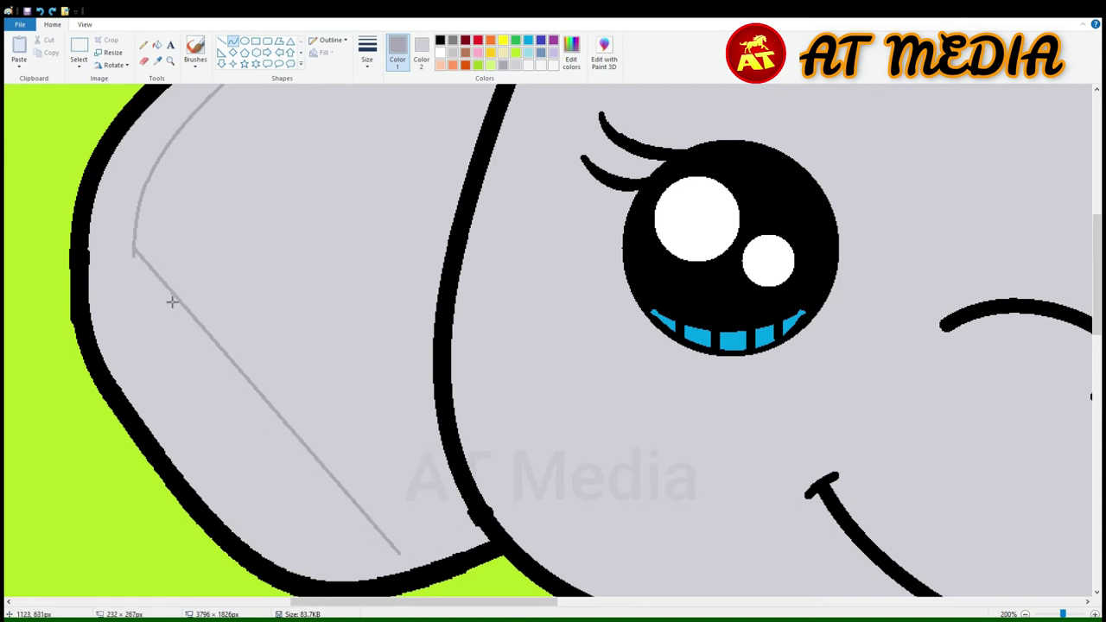
left_click_drag(171, 299, 198, 407)
key("Escape")
Step: Continue the left ear's gray shading line with two joined curves along its lower edge to the head outline
left_click_drag(133, 252, 245, 451)
left_click_drag(177, 380, 162, 344)
left_click_drag(236, 456, 482, 536)
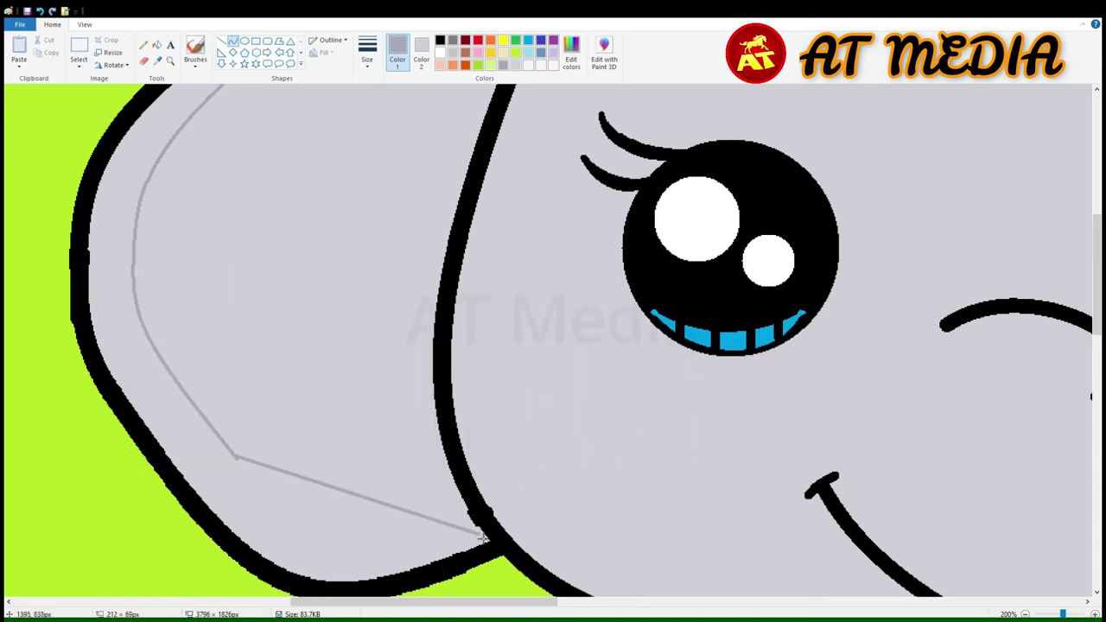
left_click_drag(362, 505, 357, 570)
left_click_drag(260, 484, 230, 452)
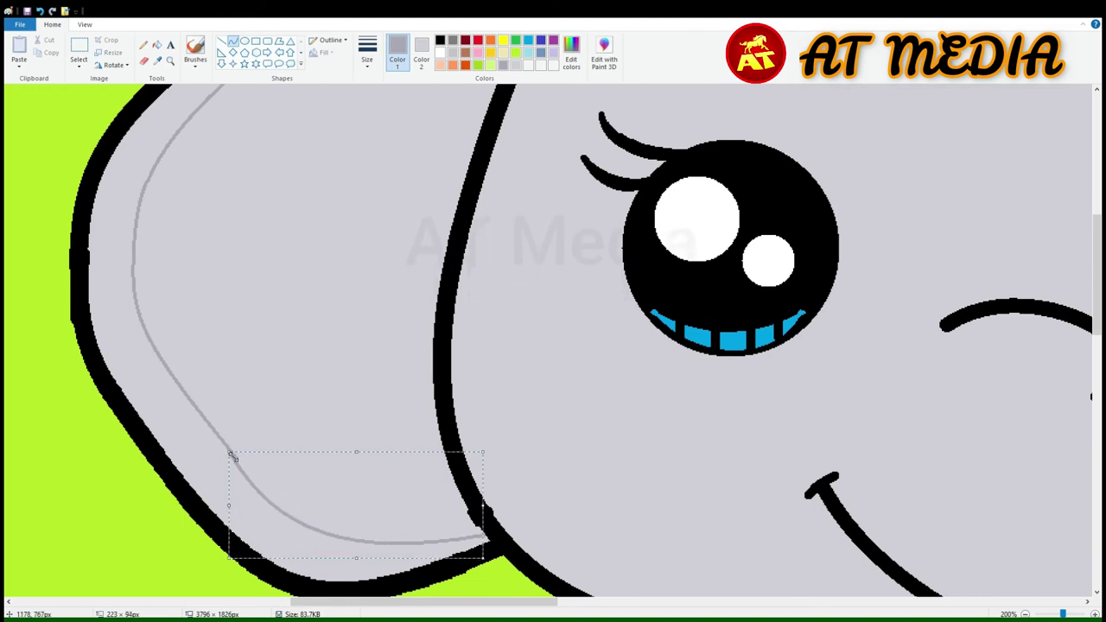
Step: Fill the band between the shading line and the left ear's outline with darker gray
left_click(156, 46)
left_click(195, 99)
left_click(144, 59)
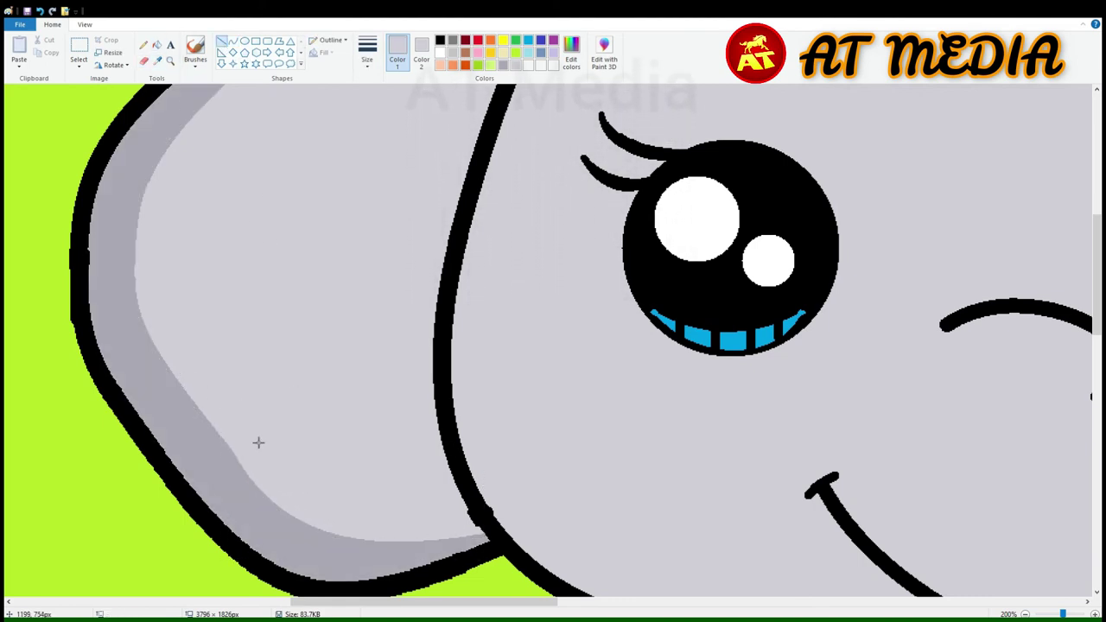
Step: Draw a darker gray shading curve inside the head's upper left edge, beside the shaded ear
scroll(258, 442, "down", 5)
scroll(308, 584, "up", 3)
scroll(531, 526, "up", 2)
scroll(531, 526, "up", 15)
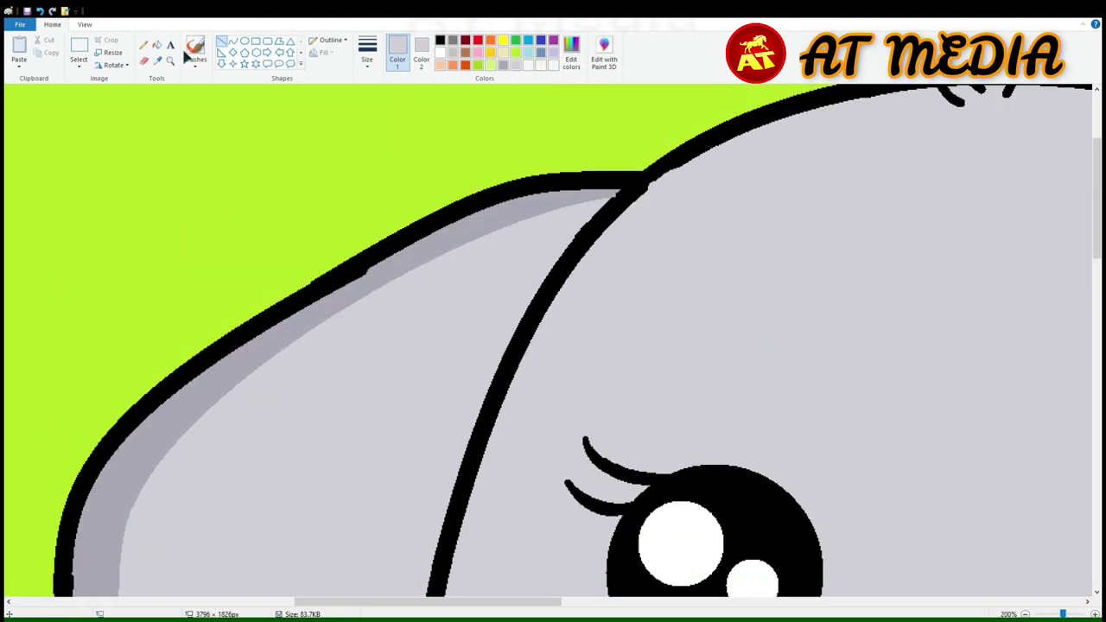
left_click(233, 41)
scroll(934, 303, "up", 3)
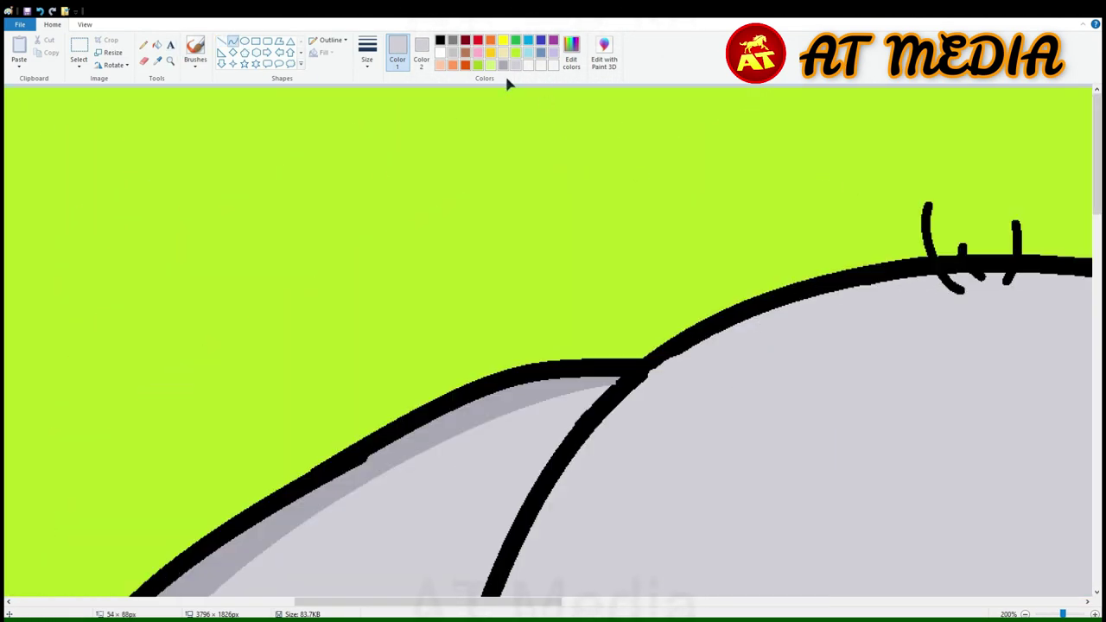
left_click_drag(675, 400, 506, 526)
scroll(506, 526, "down", 4)
scroll(562, 431, "up", 2)
left_click_drag(605, 371, 543, 464)
left_click(582, 438)
Step: Extend the head's shading curve past the left cheek to the chin and fill the enclosed band with darker gray
scroll(582, 438, "down", 7)
left_click_drag(496, 141, 728, 510)
mouse_move(598, 301)
left_mouse_down()
mouse_move(483, 303)
mouse_move(567, 435)
left_mouse_up()
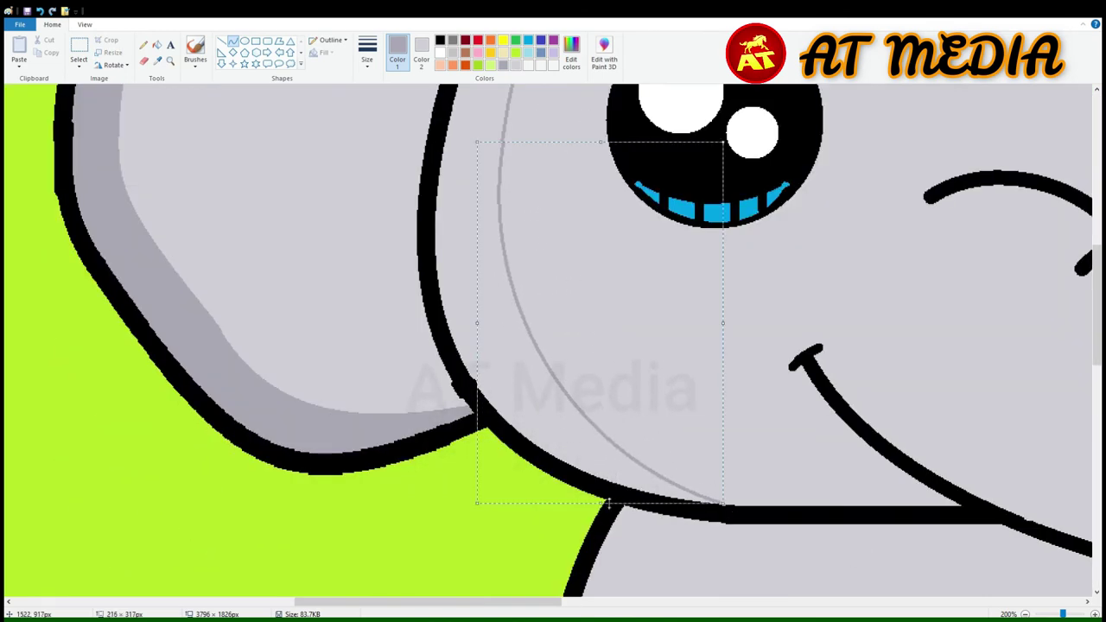
left_click(156, 45)
left_click(471, 259)
scroll(666, 192, "down", 2)
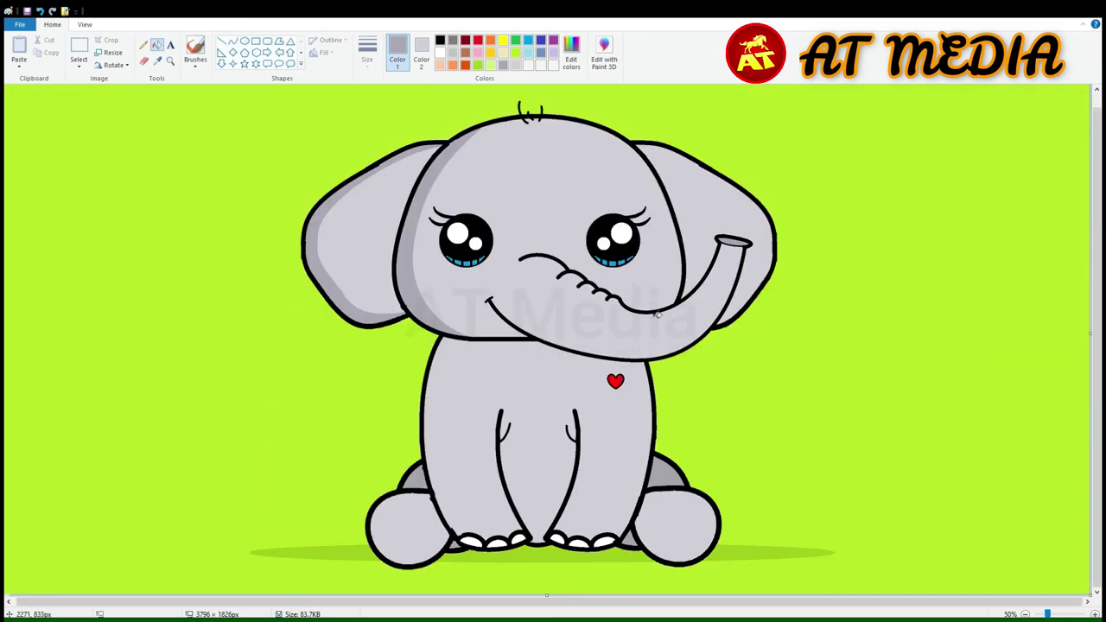
Step: Draw a darker gray shading curve inside the body's left edge, from the neck down to the front foot
scroll(571, 390, "up", 2)
scroll(571, 390, "down", 5)
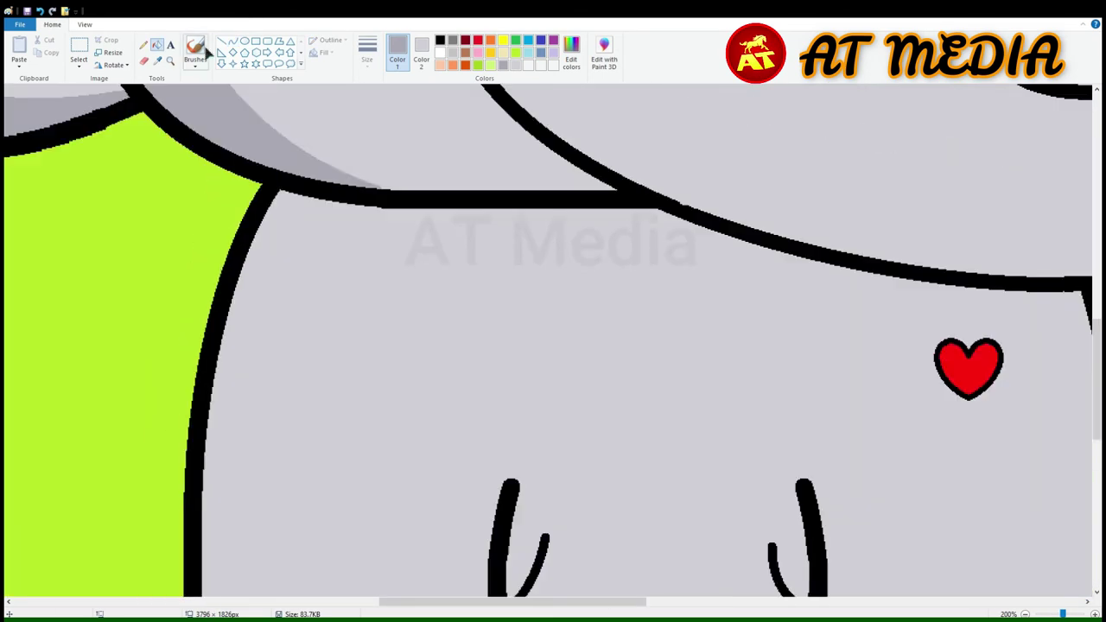
left_click(233, 40)
scroll(266, 346, "down", 8)
mouse_move(286, 197)
left_mouse_down()
mouse_move(267, 346)
mouse_move(358, 357)
left_mouse_up()
scroll(260, 419, "up", 8)
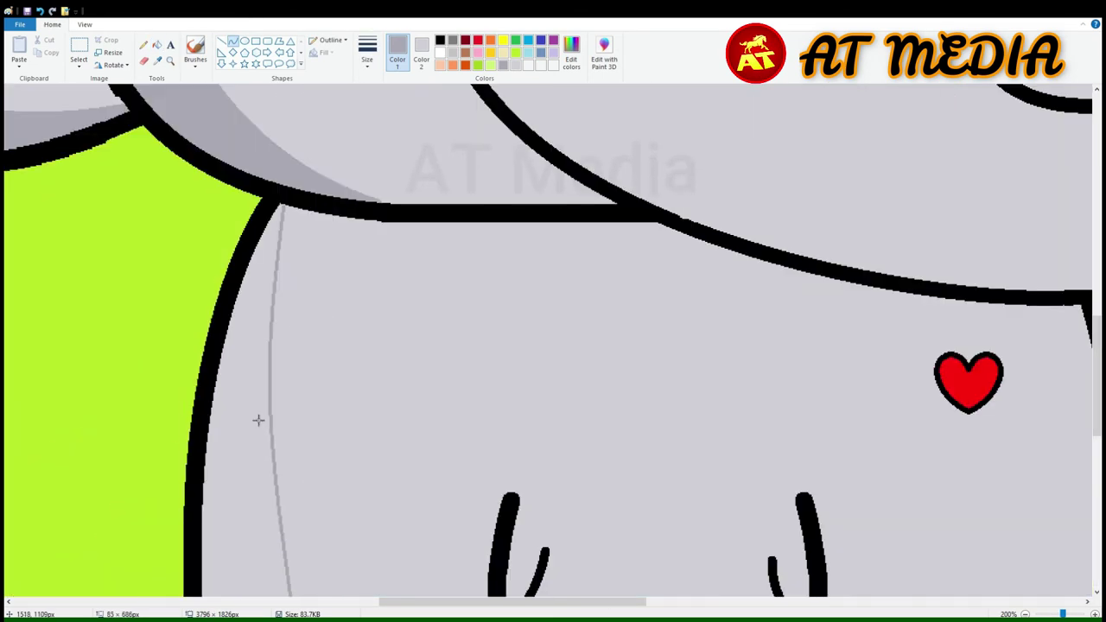
scroll(259, 420, "down", 4)
left_click_drag(259, 420, 210, 309)
Step: Fill the band between the shading curve and the body's left outline with darker gray
scroll(264, 222, "down", 4)
scroll(264, 222, "up", 8)
left_click(221, 41)
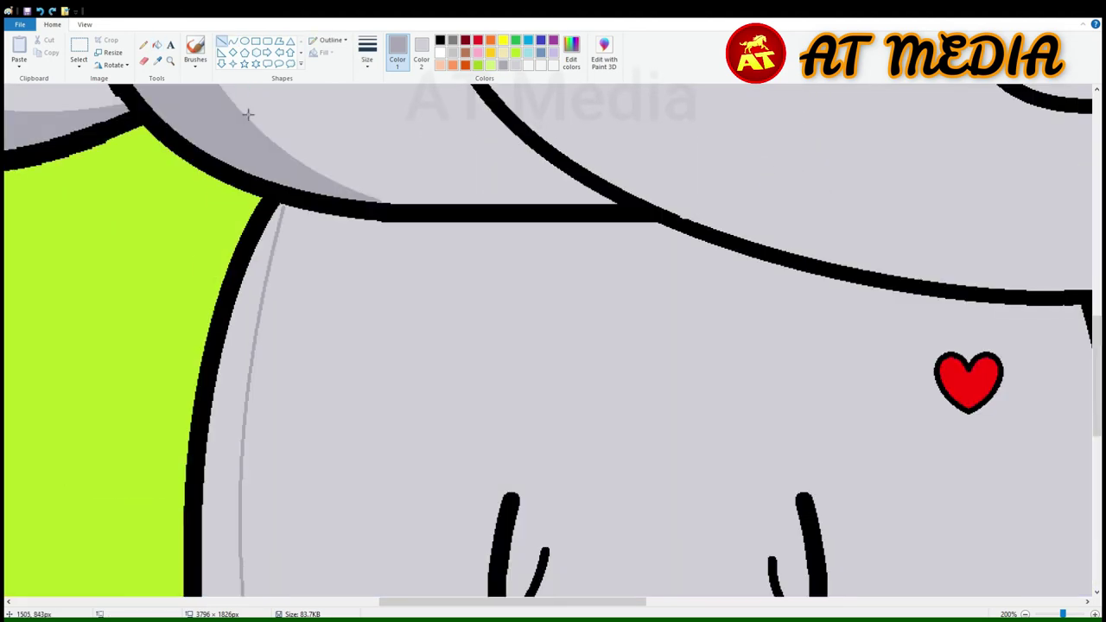
key("ctrl+plus")
scroll(328, 213, "down", 5)
scroll(372, 483, "left", 2)
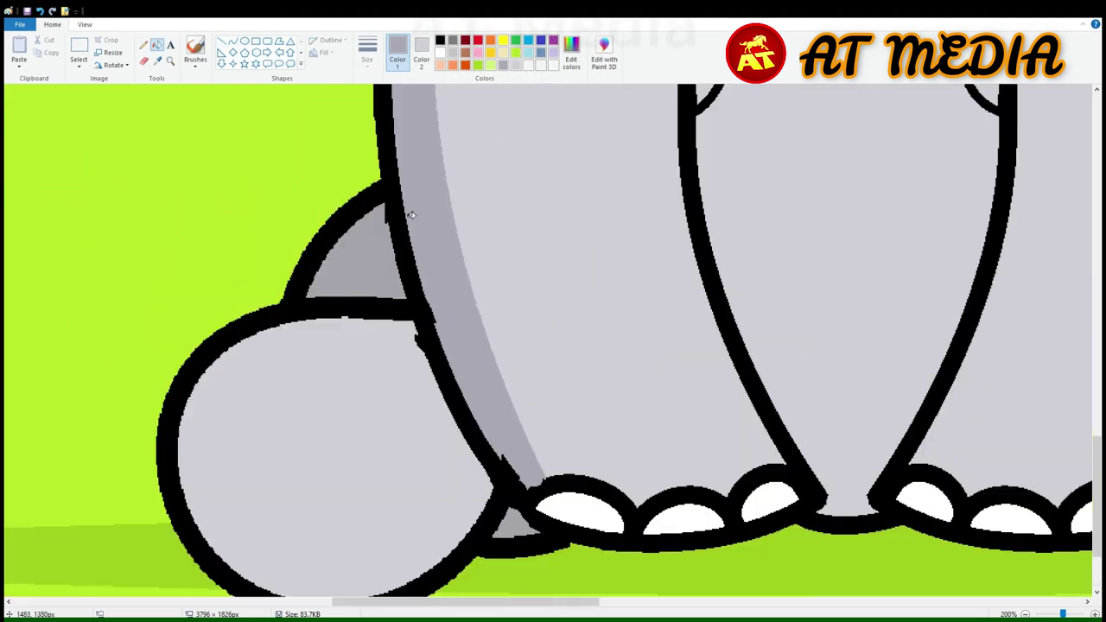
Step: Draw a deeper gray curve inside the left haunch behind the body and fill its outer band with the same color
scroll(393, 336, "up", 2)
left_click_drag(384, 346, 322, 424)
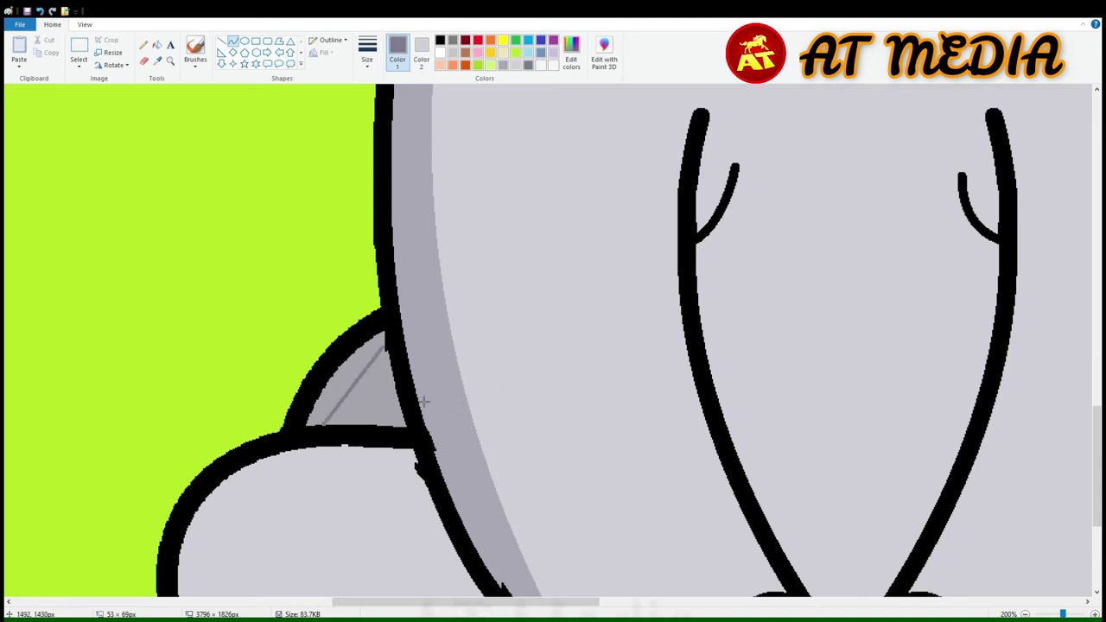
scroll(186, 48, "down", 5)
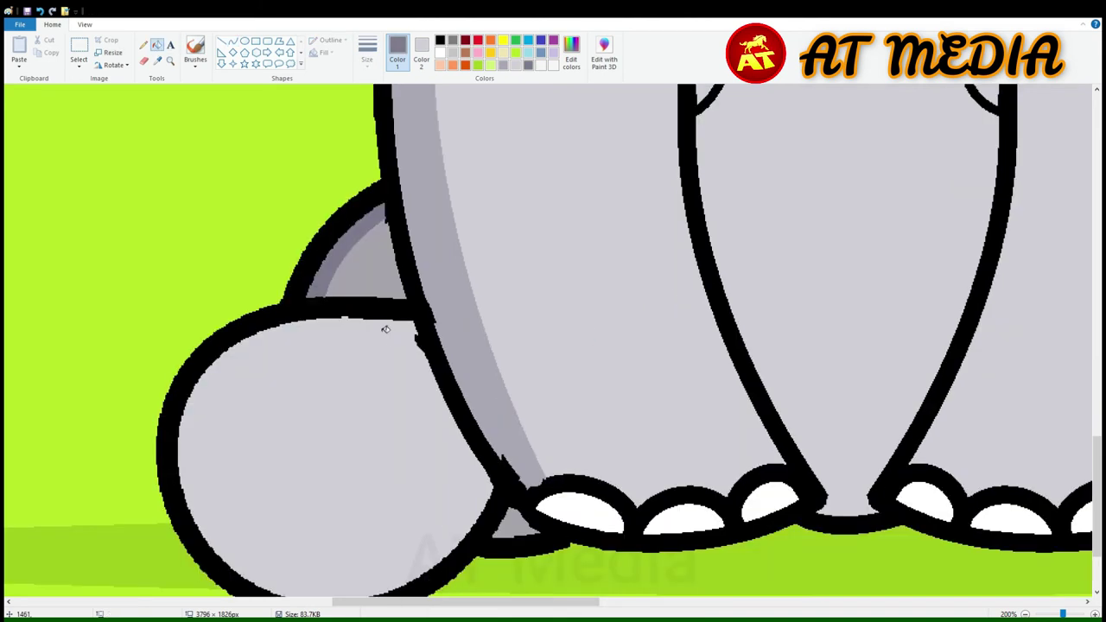
Step: Draw a darker gray curve inside the left edge of the left hind foot and fill the band outside it
left_click_drag(335, 196, 307, 471)
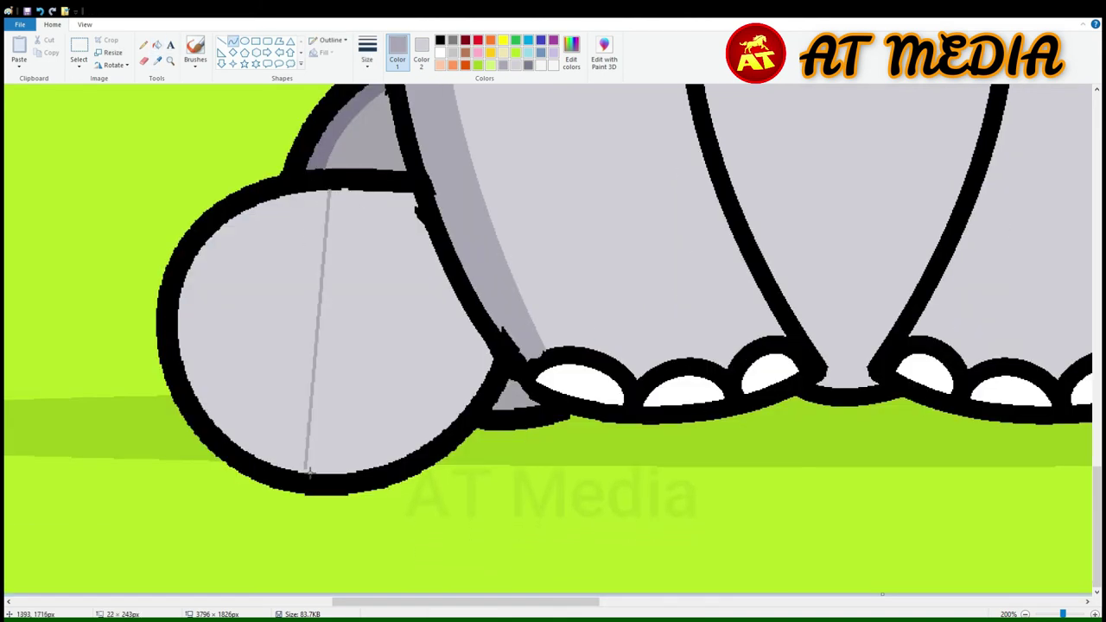
mouse_move(331, 314)
left_mouse_down()
mouse_move(207, 285)
mouse_move(184, 403)
left_mouse_up()
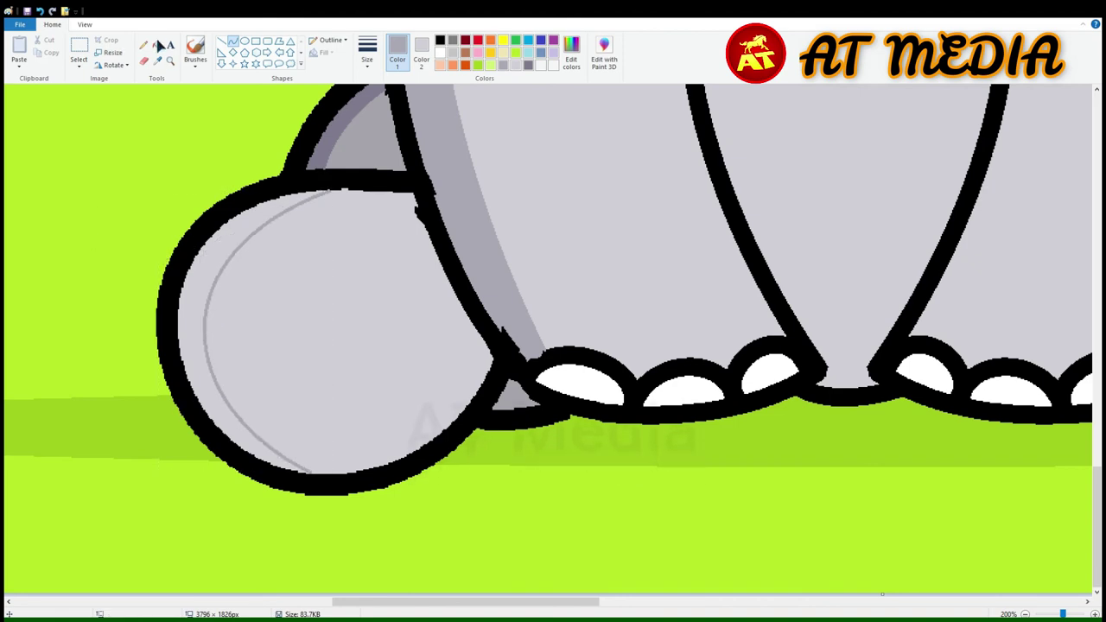
left_click(156, 44)
scroll(133, 550, "down", 2)
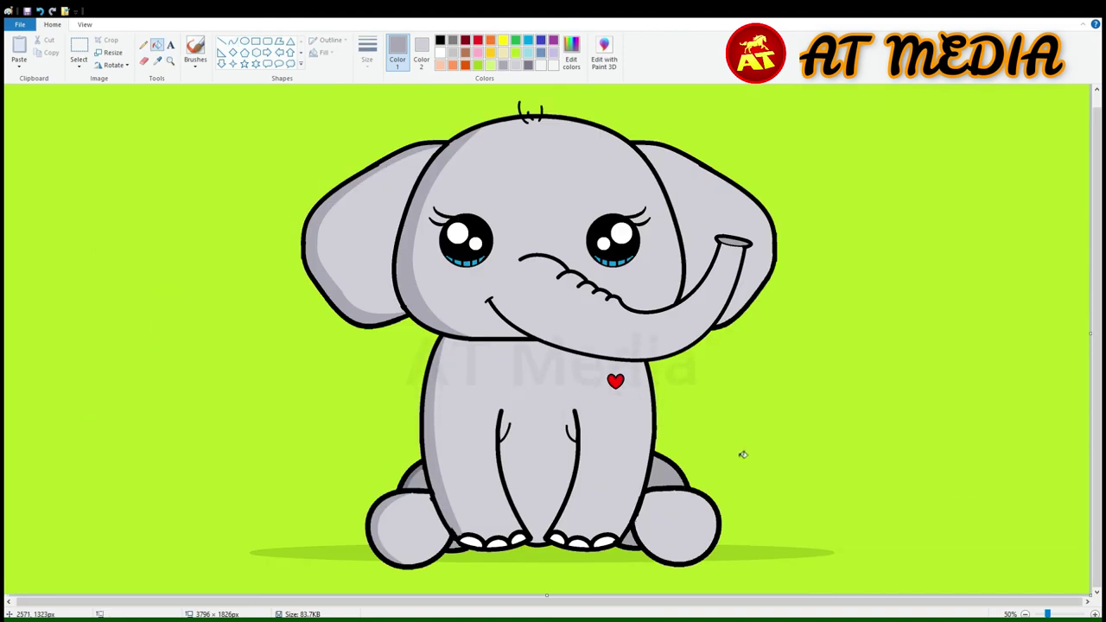
Step: Draw a darker gray curve beside the inner line of the left front leg and fill the band between them
scroll(742, 455, "up", 3)
scroll(584, 565, "down", 10)
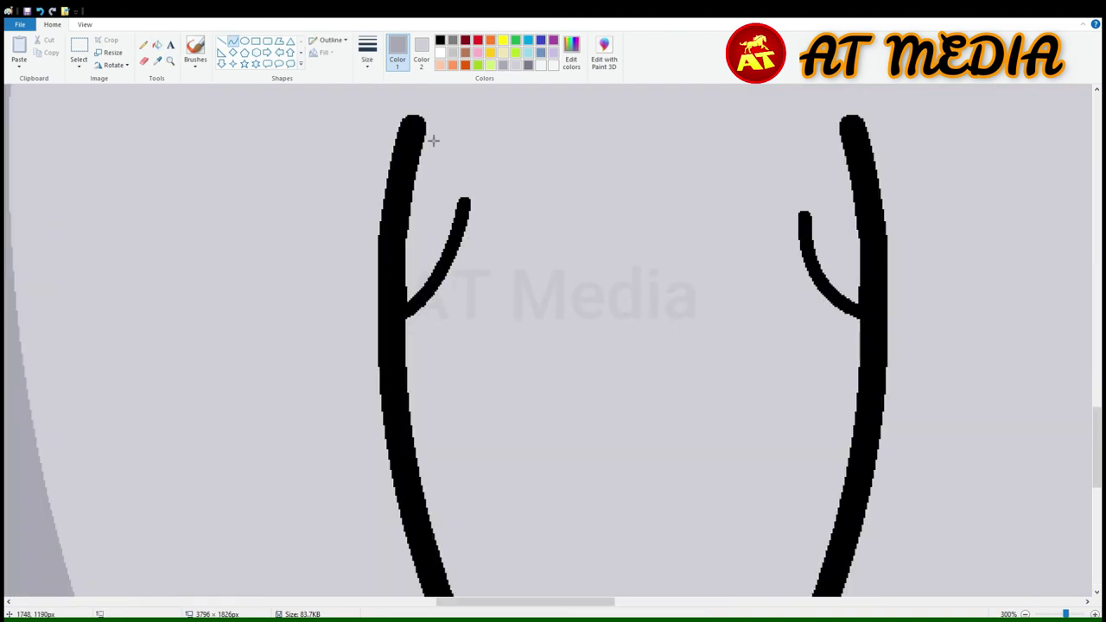
mouse_move(432, 140)
left_mouse_down()
mouse_move(450, 274)
mouse_move(437, 244)
mouse_move(493, 469)
mouse_move(606, 382)
mouse_move(578, 299)
mouse_move(575, 457)
left_mouse_up()
scroll(466, 346, "down", 8)
scroll(606, 382, "up", 8)
scroll(578, 299, "down", 8)
scroll(575, 457, "up", 8)
left_click(170, 44)
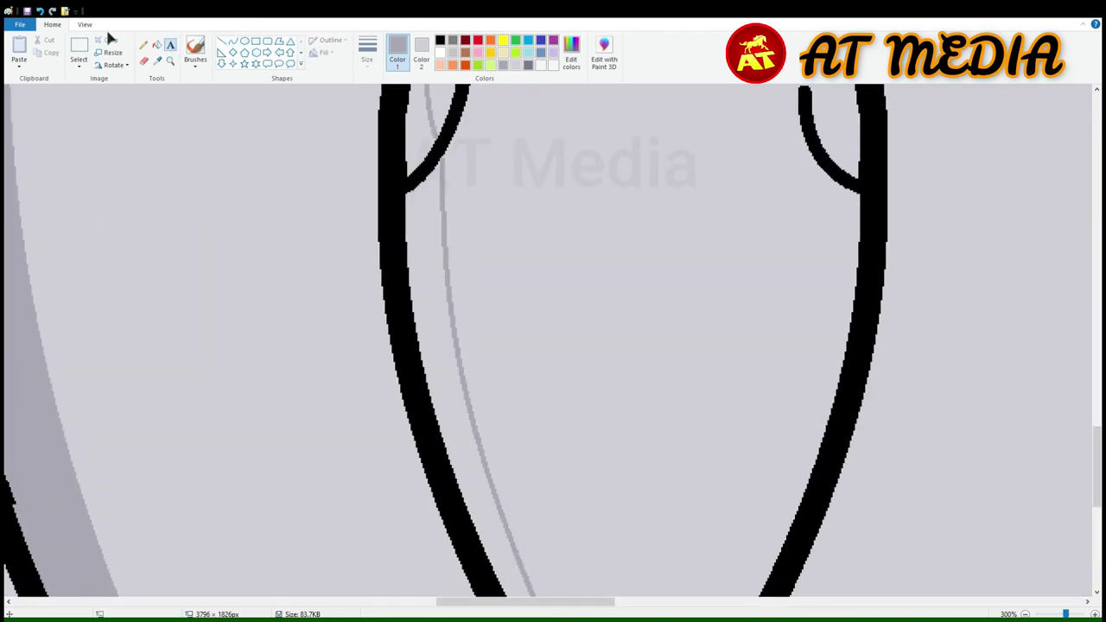
left_click(156, 44)
left_click(427, 260)
Step: Draw a darker gray curve between the front legs, from the top of the right leg's inner line down to its short crease
scroll(427, 259, "up", 3)
scroll(449, 562, "down", 3)
scroll(449, 562, "up", 3)
scroll(548, 572, "right", 4)
left_click(232, 40)
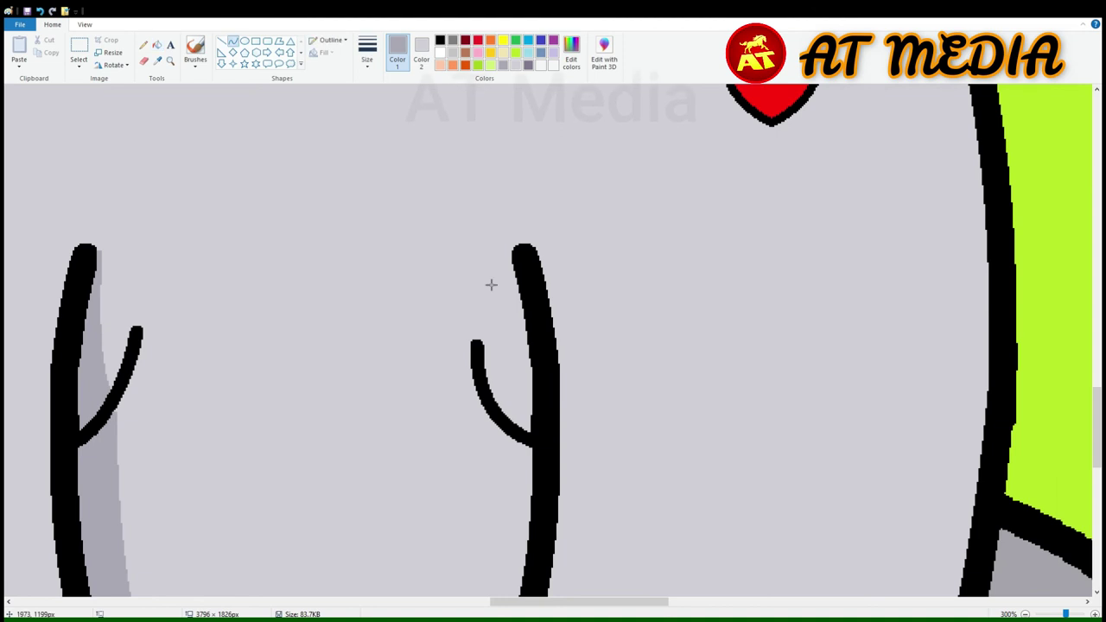
mouse_move(513, 248)
left_mouse_down()
mouse_move(508, 375)
mouse_move(504, 337)
left_mouse_up()
scroll(477, 307, "down", 2)
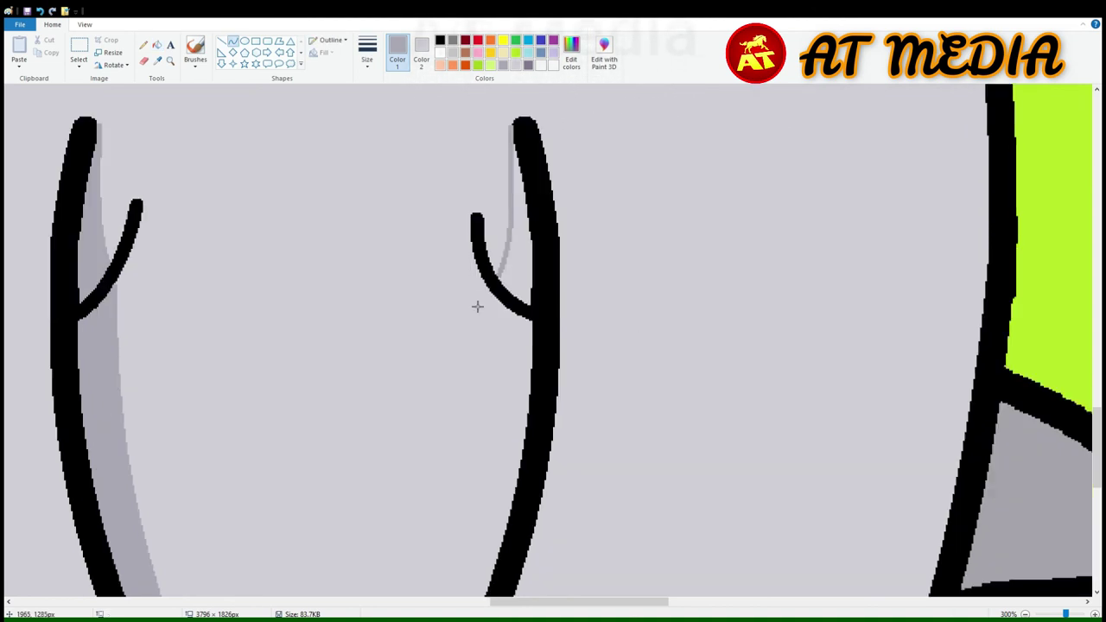
Step: Continue the gray curve below the crease along the right front leg's inner line and fill the enclosed bands with darker gray
scroll(486, 395, "down", 8)
left_click_drag(487, 394, 408, 243)
scroll(380, 450, "up", 8)
scroll(411, 398, "down", 4)
scroll(408, 243, "down", 2)
scroll(270, 511, "down", 3)
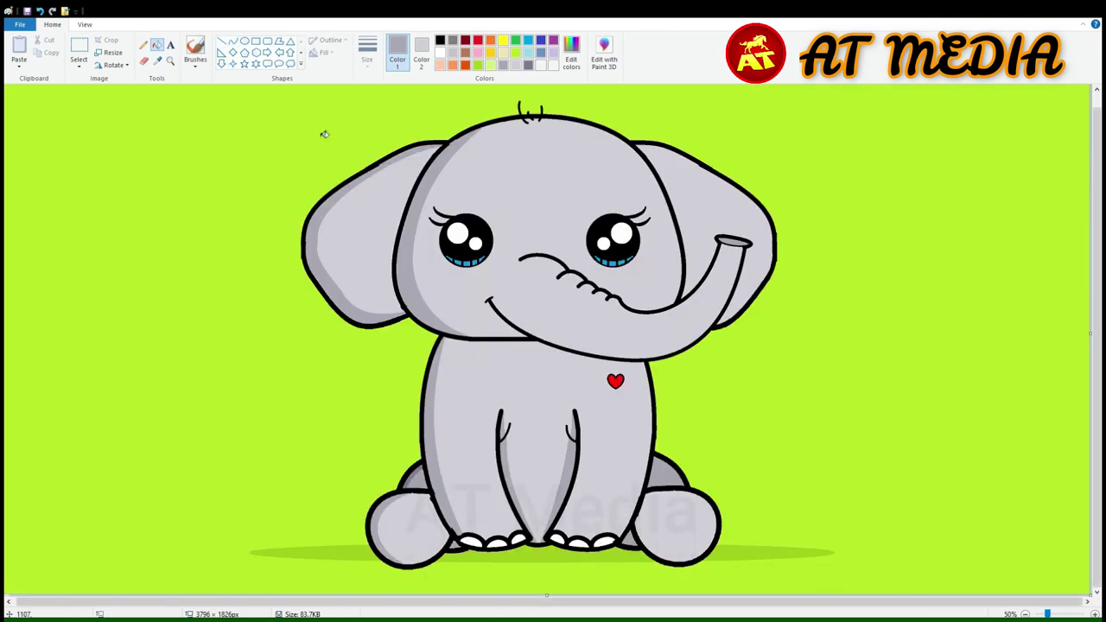
Step: Draw a darker gray curve inside the right ear, following the head outline from the ear's top down toward the trunk
left_click(231, 40)
scroll(455, 553, "up", 1)
scroll(454, 553, "right", 5)
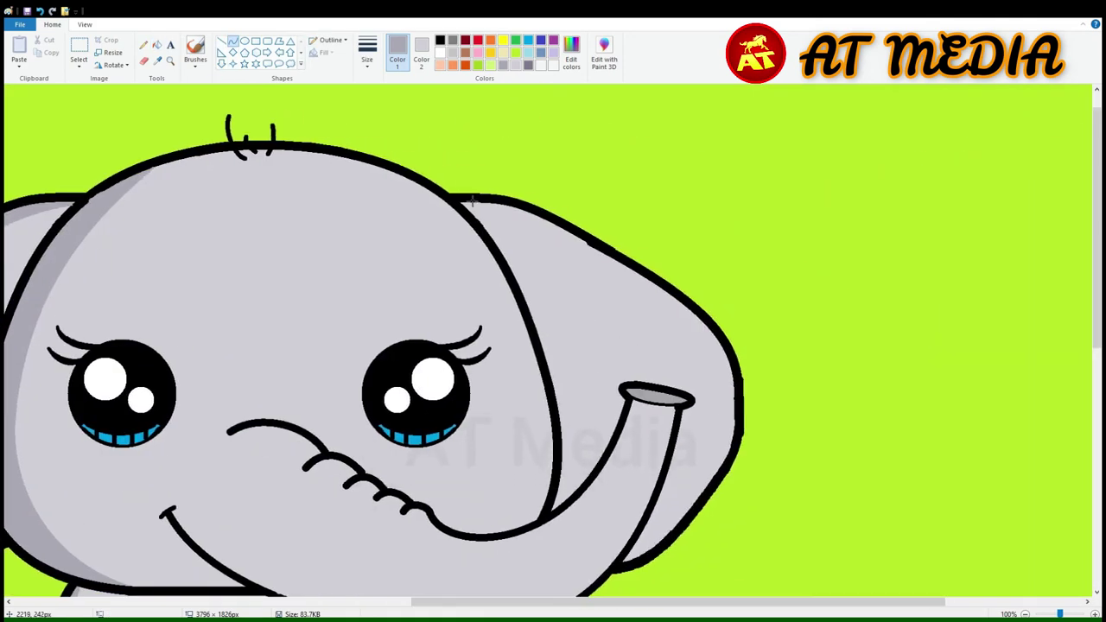
scroll(586, 357, "up", 2)
scroll(264, 576, "down", 1)
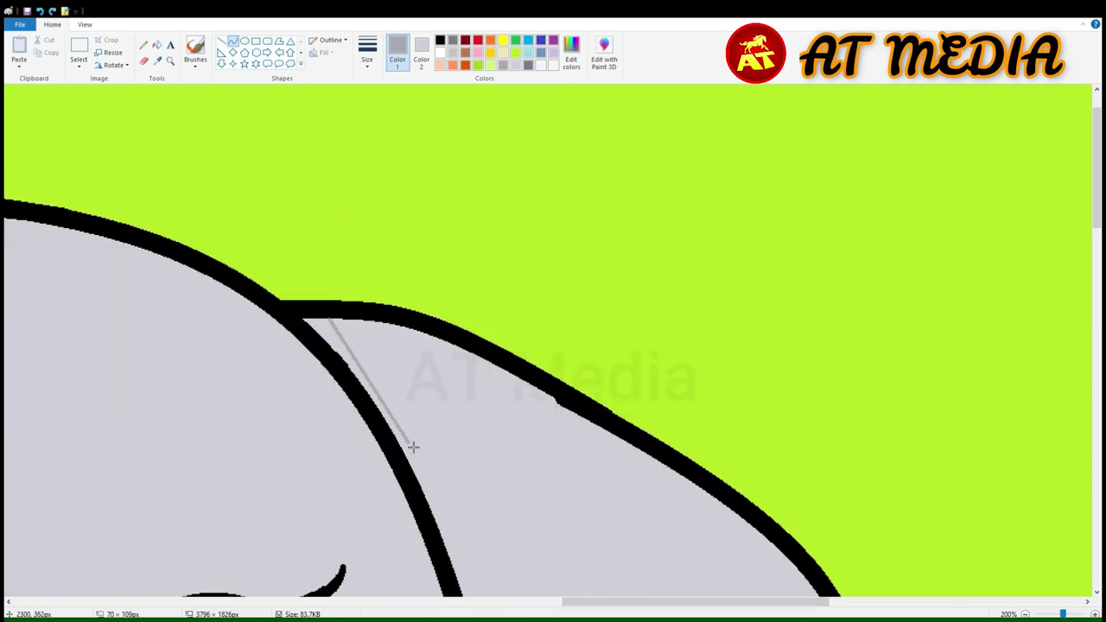
scroll(413, 445, "down", 5)
left_click_drag(413, 446, 506, 284)
scroll(530, 334, "up", 2)
left_click_drag(531, 334, 573, 340)
scroll(572, 340, "up", 3)
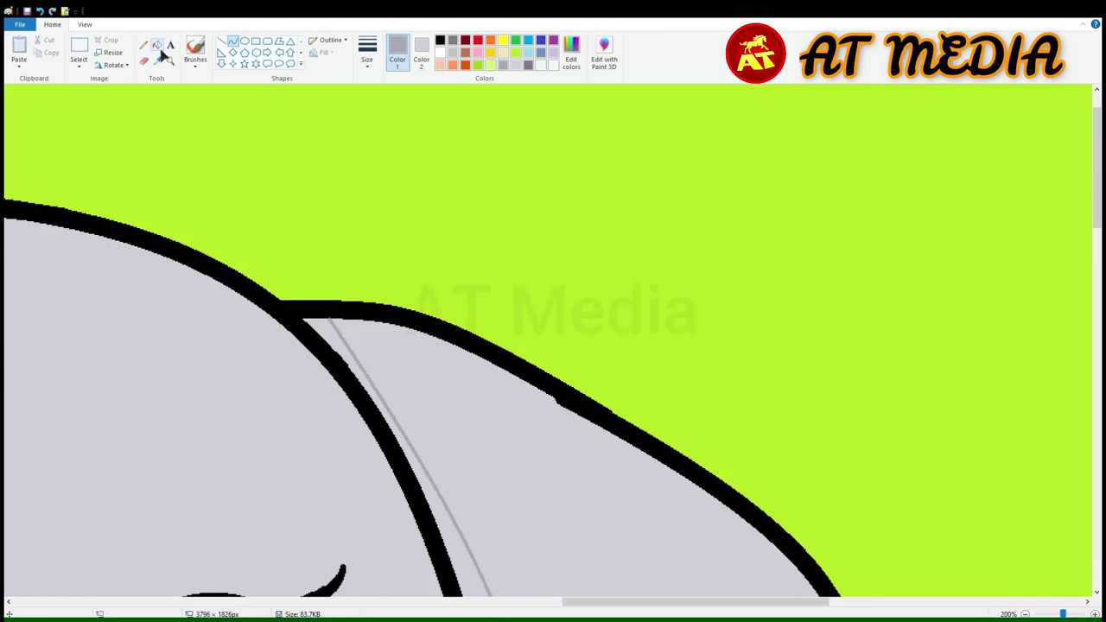
Step: Fill the band between the right ear's curve and the head outline with darker gray
left_click(157, 44)
scroll(317, 322, "down", 5)
left_click_drag(634, 598, 556, 599)
Step: Draw darker gray curves just below the trunk's upper line and each wrinkle, and fill the narrow bands between them
left_click(232, 41)
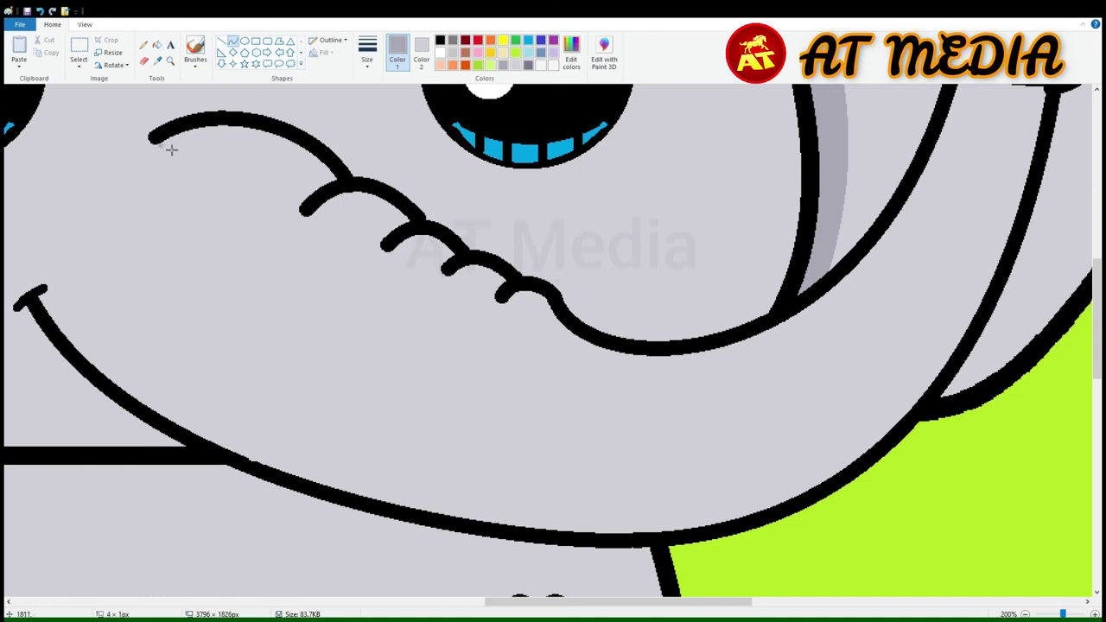
left_click_drag(335, 183, 260, 121)
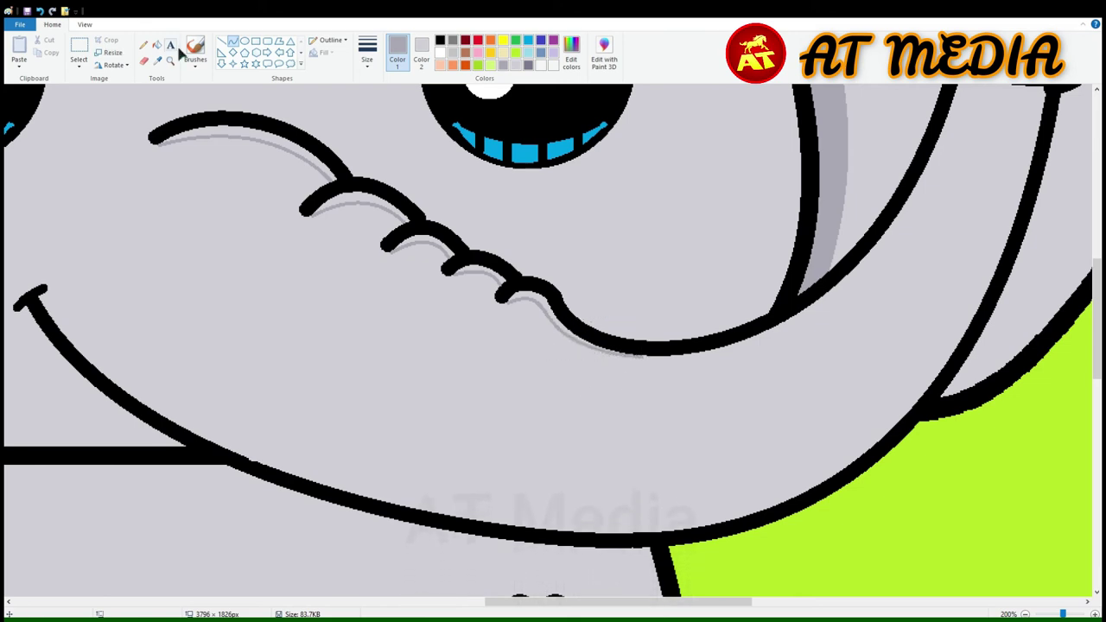
left_click(156, 44)
left_click(224, 136)
scroll(466, 217, "down", 2)
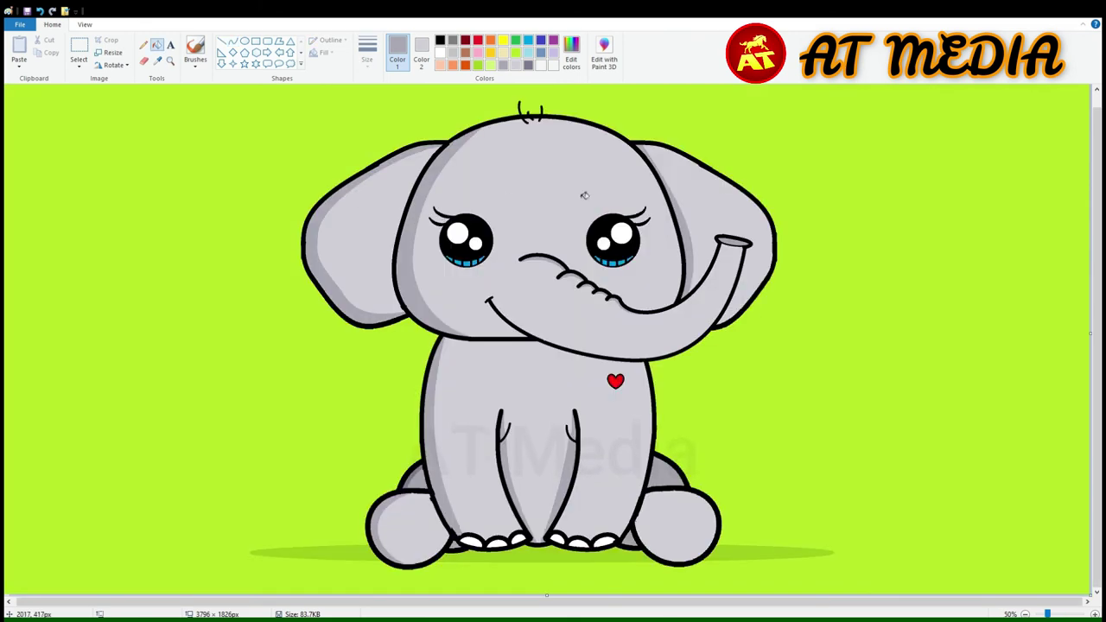
Step: Draw a darker gray curve across the chest below the trunk's lower outline and fill the band between them
scroll(760, 234, "up", 2)
left_click_drag(192, 602, 629, 602)
scroll(333, 383, "down", 2)
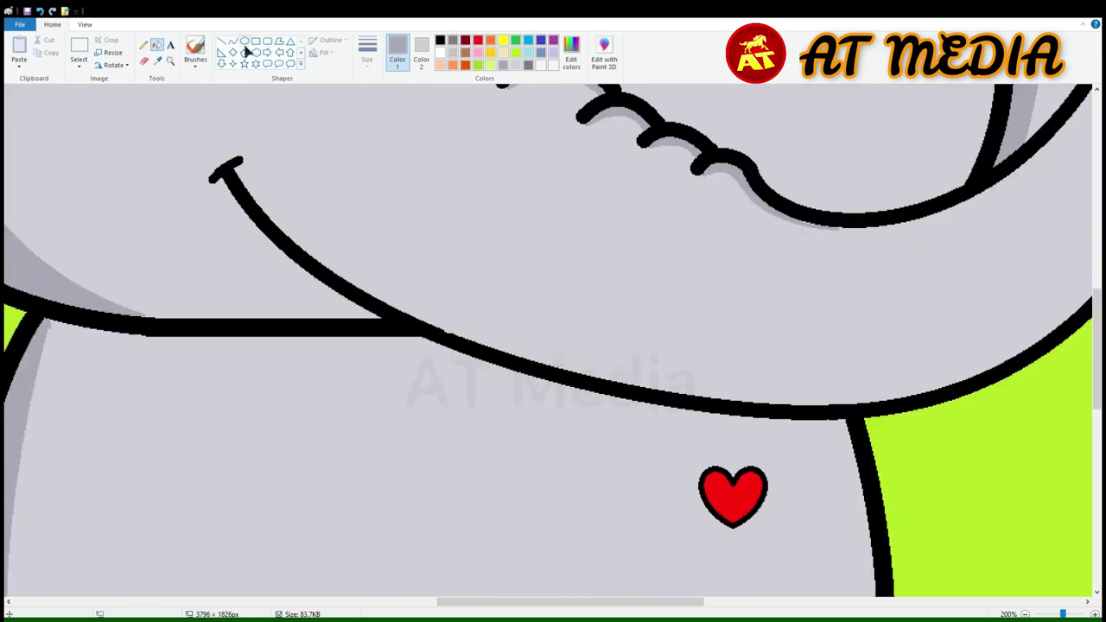
left_click(232, 41)
left_click_drag(372, 344, 797, 424)
mouse_move(553, 406)
left_mouse_down()
mouse_move(528, 403)
mouse_move(623, 423)
left_mouse_up()
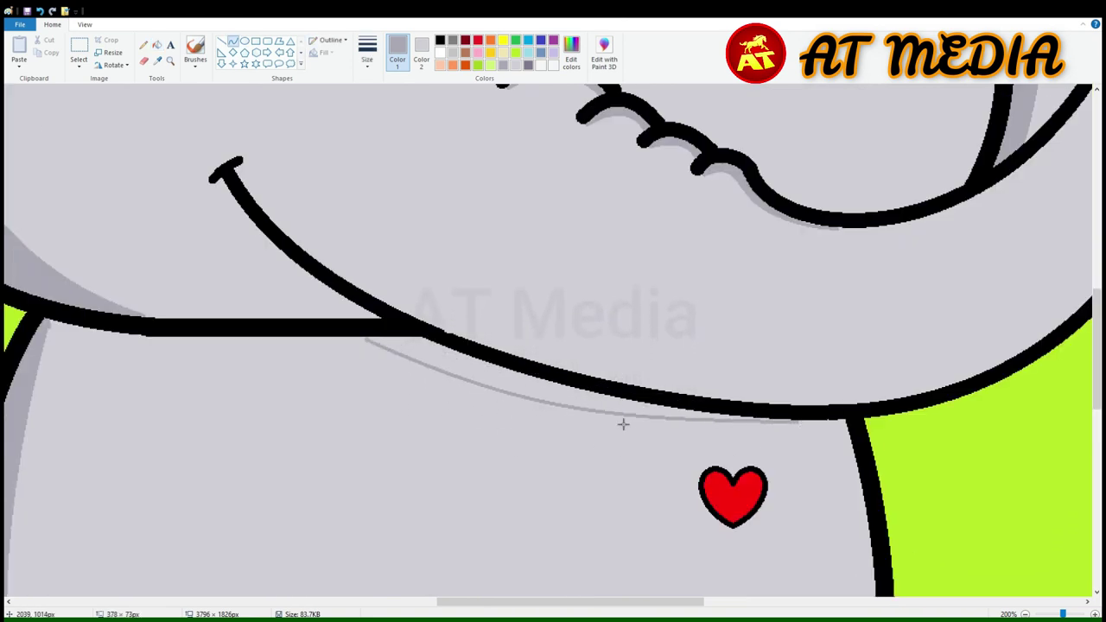
left_click(156, 44)
scroll(513, 365, "down", 2)
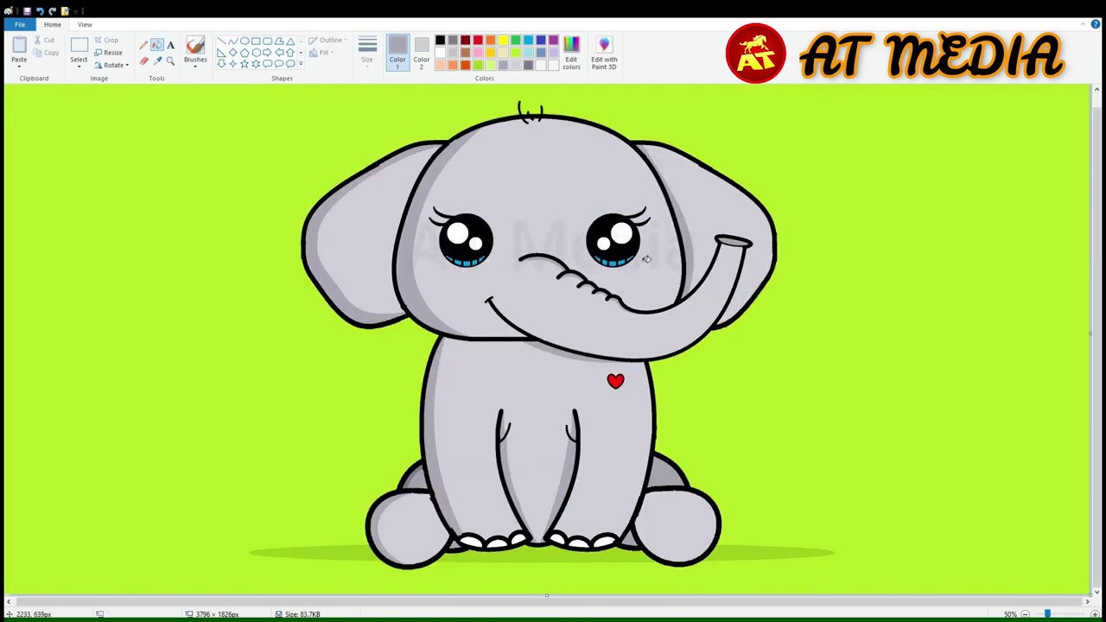
Step: Recolor the black lower rim of the trunk opening gray and draw a thick lighter gray highlight curve just below it
scroll(837, 295, "up", 3)
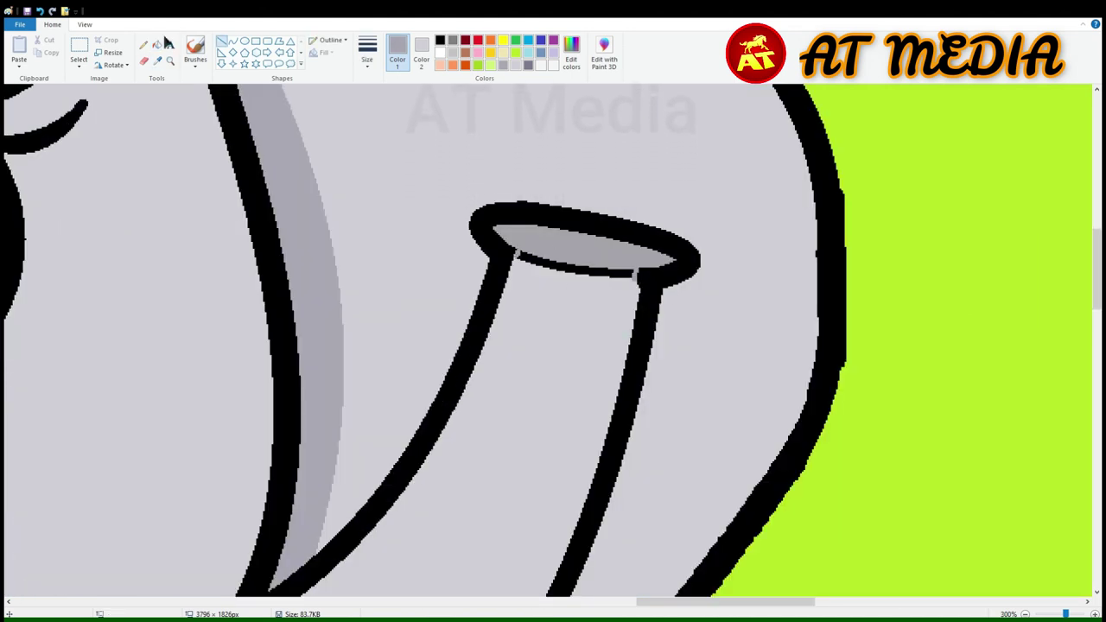
left_click(156, 44)
left_click(574, 268)
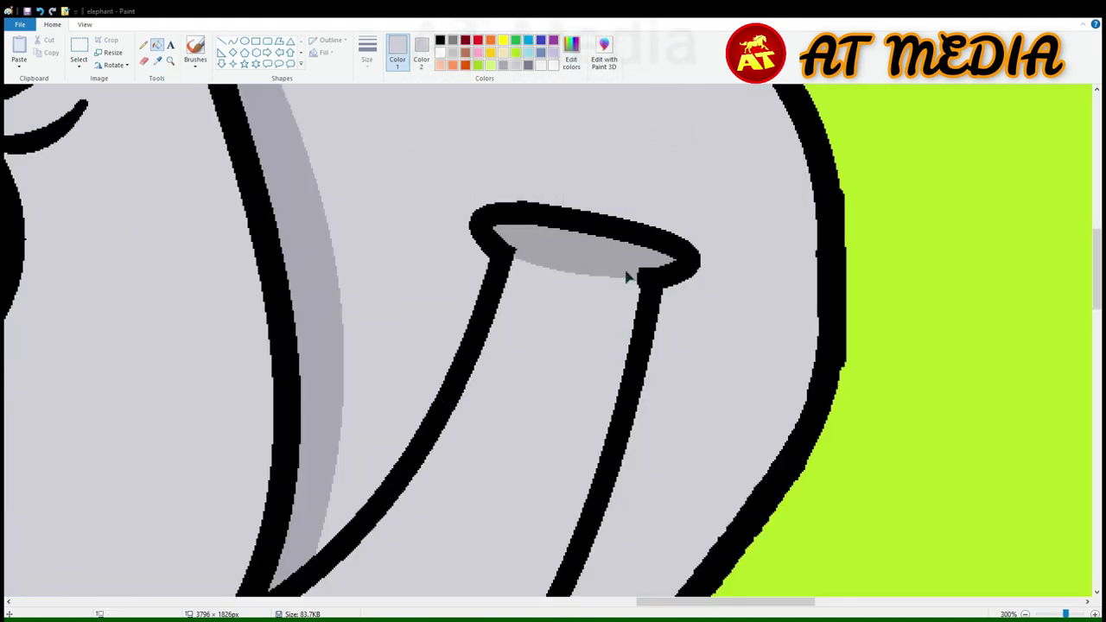
left_click(233, 41)
mouse_move(513, 257)
left_mouse_down()
mouse_move(636, 276)
mouse_move(574, 275)
left_mouse_up()
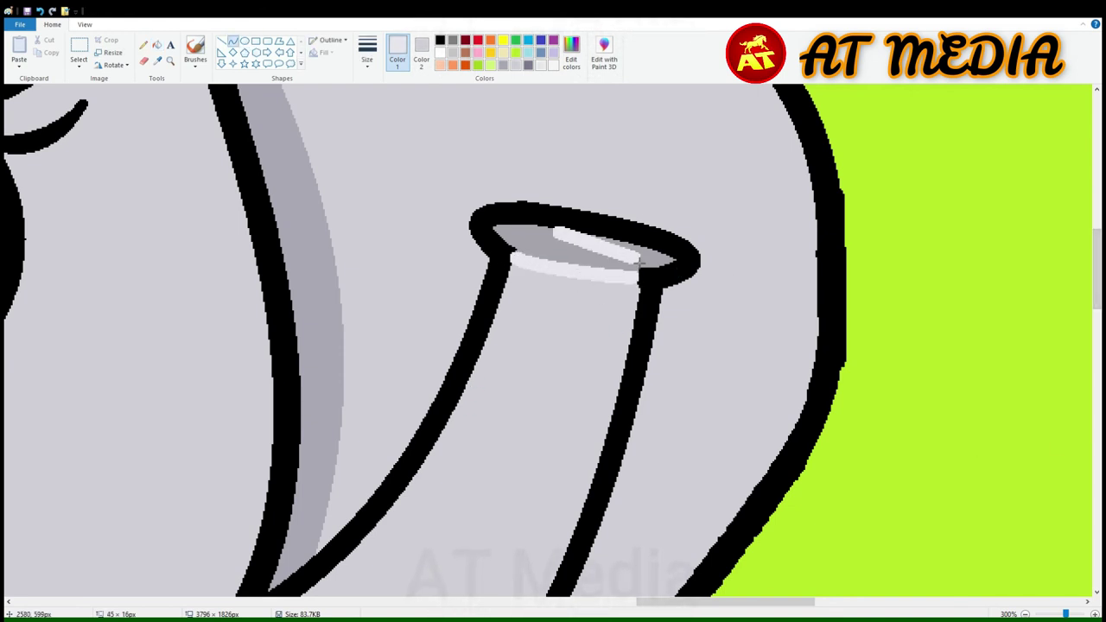
scroll(576, 326, "down", 3)
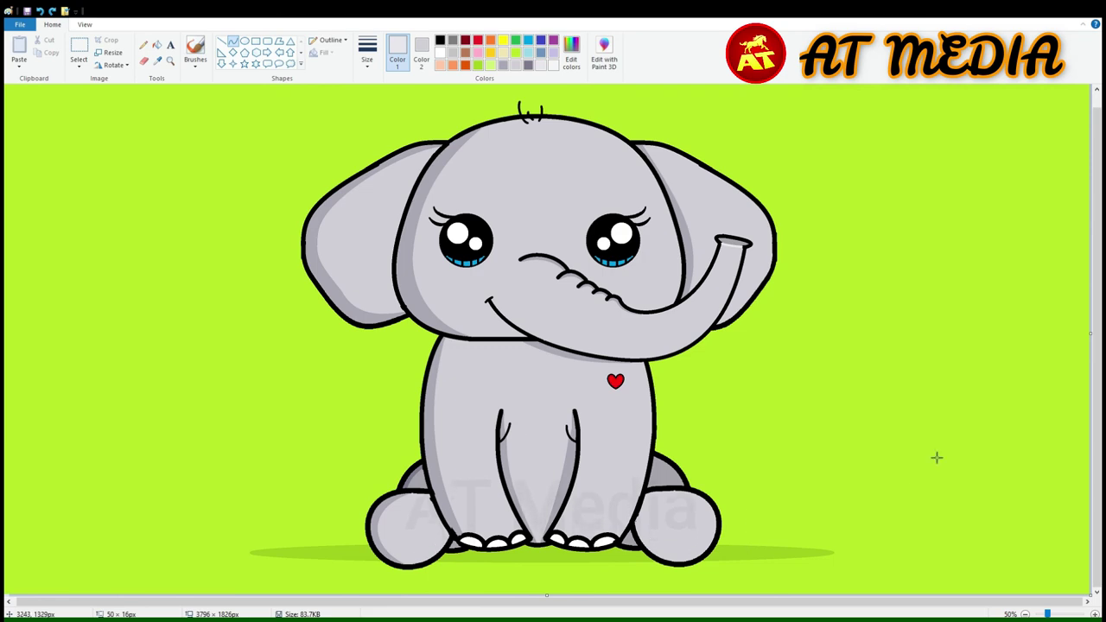
Step: Draw a lighter gray curve inside the upper outer edge of the right ear
scroll(937, 457, "up", 5)
scroll(593, 306, "down", 3)
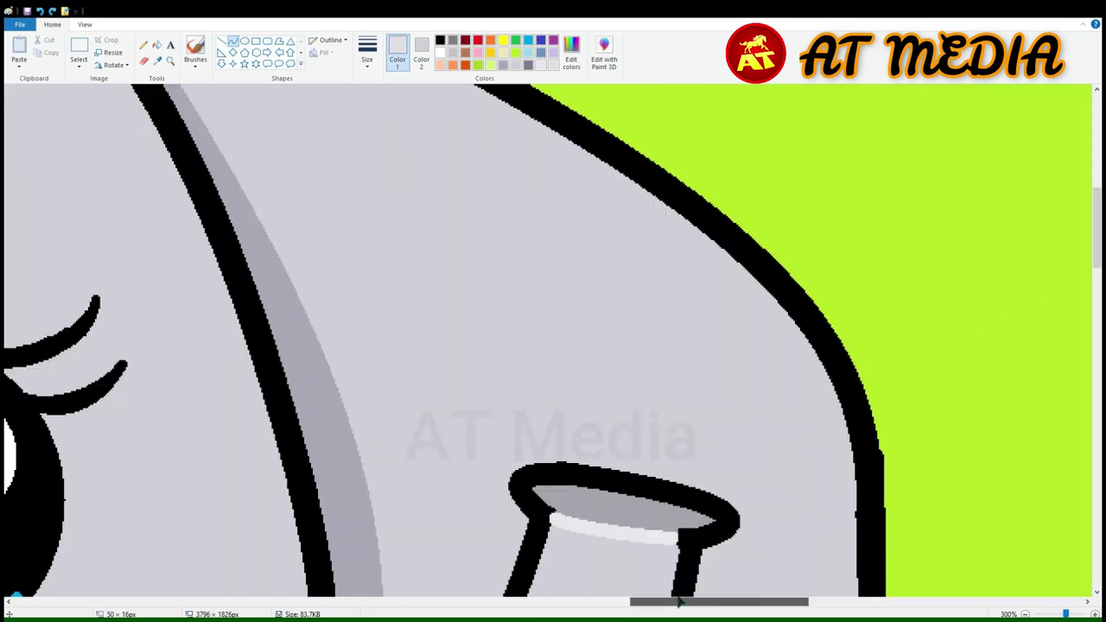
scroll(680, 602, "up", 4)
left_click_drag(211, 313, 863, 259)
scroll(525, 423, "down", 4)
scroll(868, 488, "up", 3)
Step: Continue the lighter curve down the right ear's lower outer edge and fill the band outside it with lighter gray
scroll(864, 259, "down", 5)
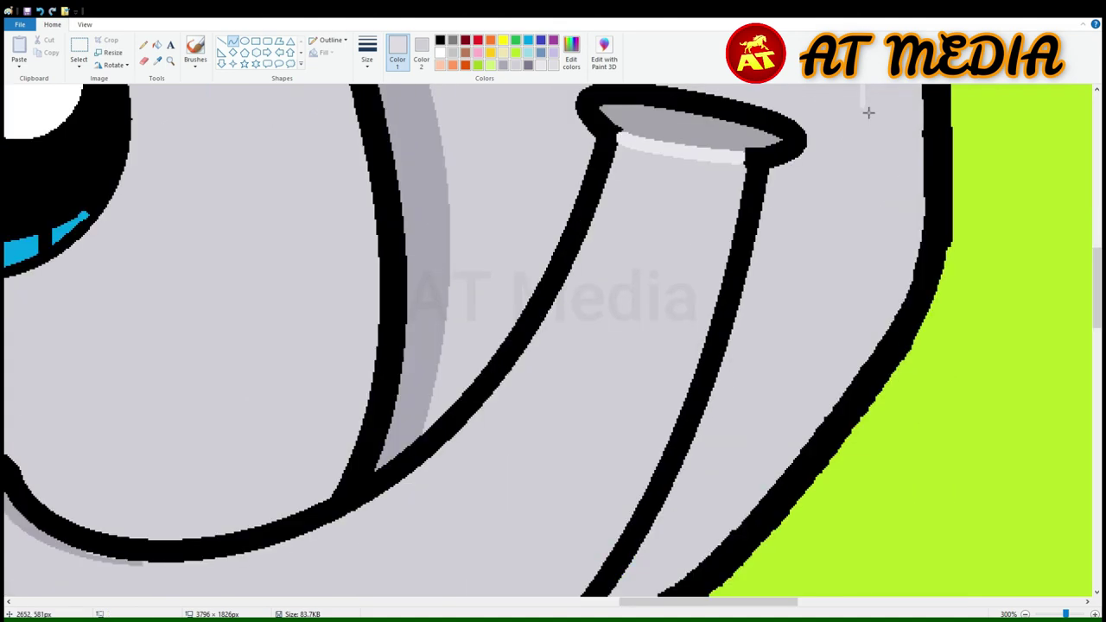
scroll(647, 476, "down", 3)
left_click_drag(868, 112, 911, 387)
scroll(792, 247, "up", 3)
scroll(910, 387, "down", 3)
scroll(843, 154, "down", 3)
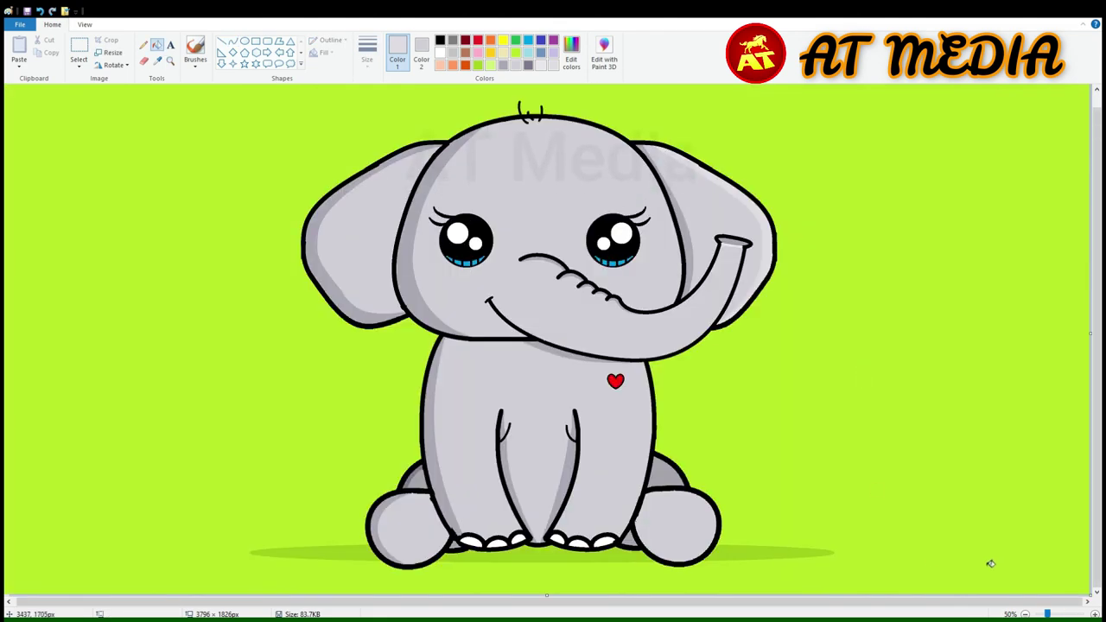
Step: Draw a lighter gray curve inside the trunk's right edge, running from the trunk tip down along its outer line
scroll(990, 563, "up", 3)
scroll(987, 560, "up", 6)
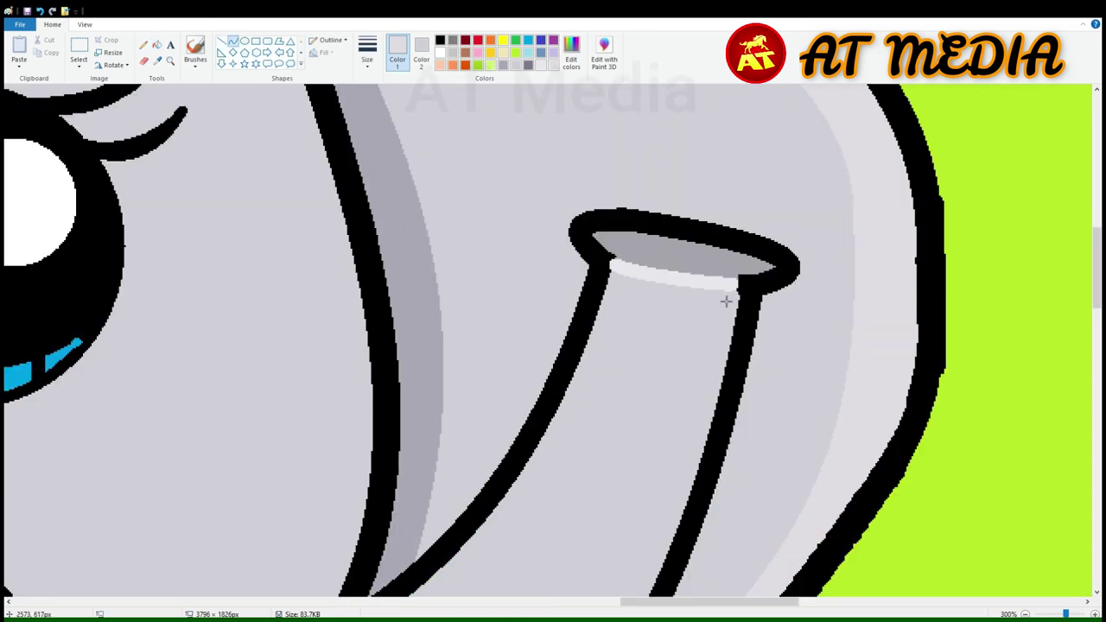
left_click_drag(726, 300, 654, 525)
scroll(654, 525, "down", 3)
scroll(648, 263, "up", 3)
scroll(725, 299, "down", 3)
left_click_drag(726, 298, 558, 533)
scroll(570, 420, "up", 3)
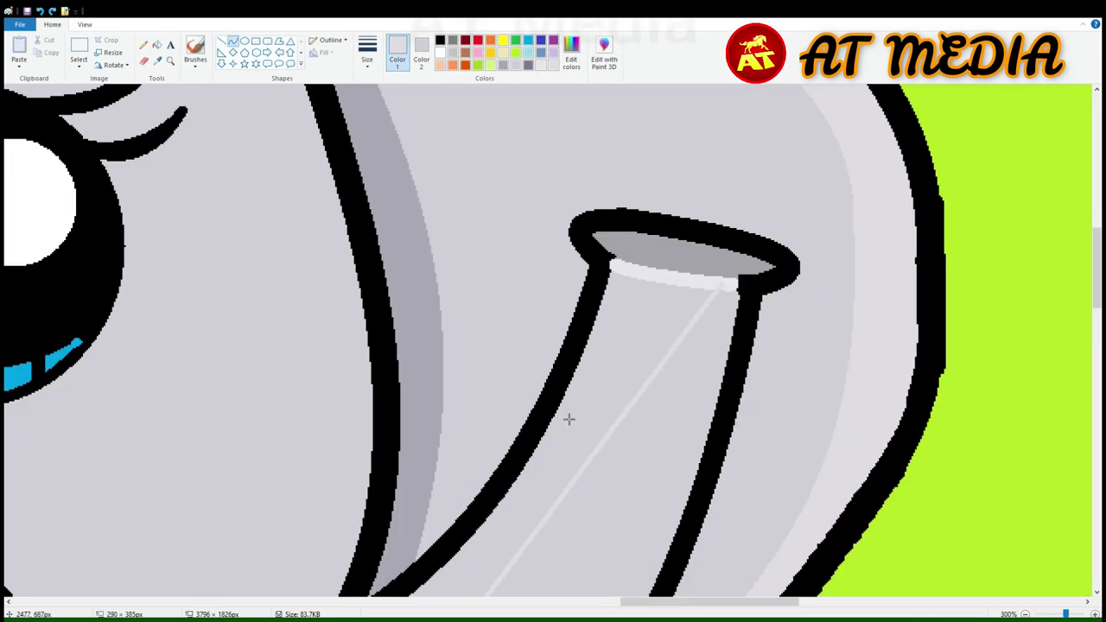
left_click_drag(569, 420, 716, 538)
scroll(716, 539, "down", 3)
scroll(674, 389, "up", 2)
Step: Fill the band between the trunk's highlight curve and its right outline with lighter gray
left_click(148, 65)
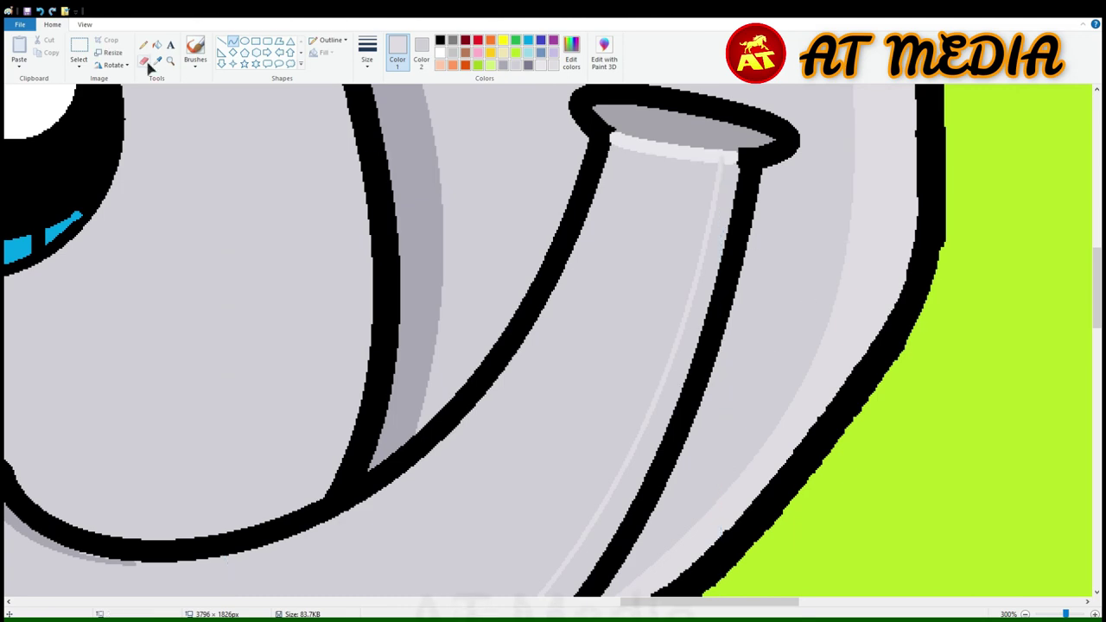
left_click(156, 45)
left_click(735, 173)
scroll(647, 326, "down", 3)
scroll(383, 497, "up", 1)
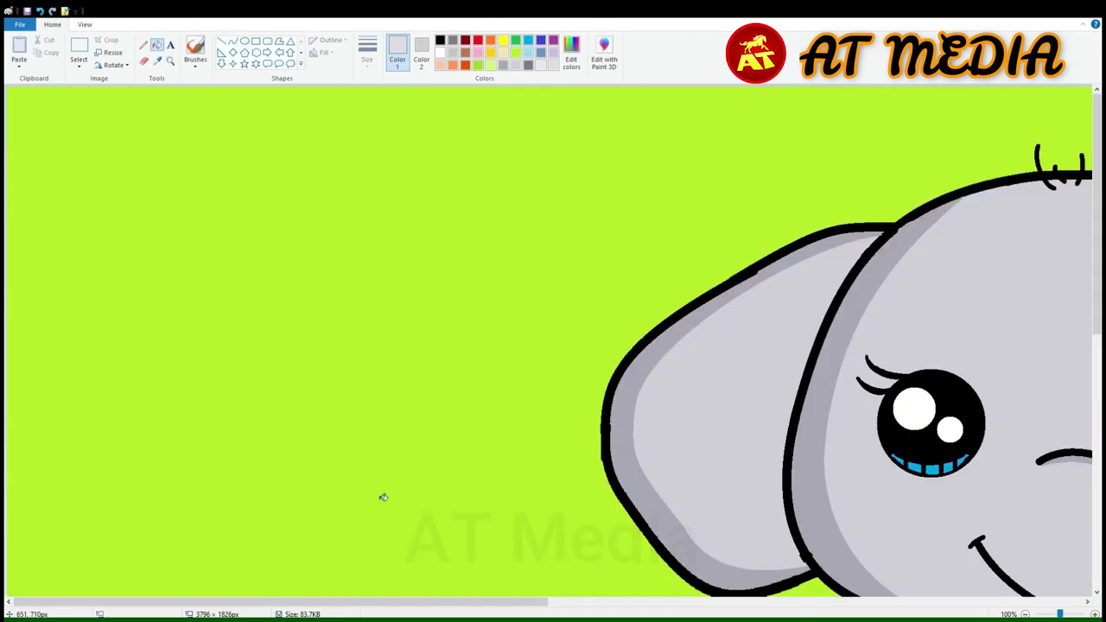
Step: Draw a short lighter gray curve under the trunk, between the red heart and the body's right outline
scroll(383, 496, "down", 5)
scroll(738, 538, "up", 1)
scroll(738, 538, "right", 3)
left_click(232, 40)
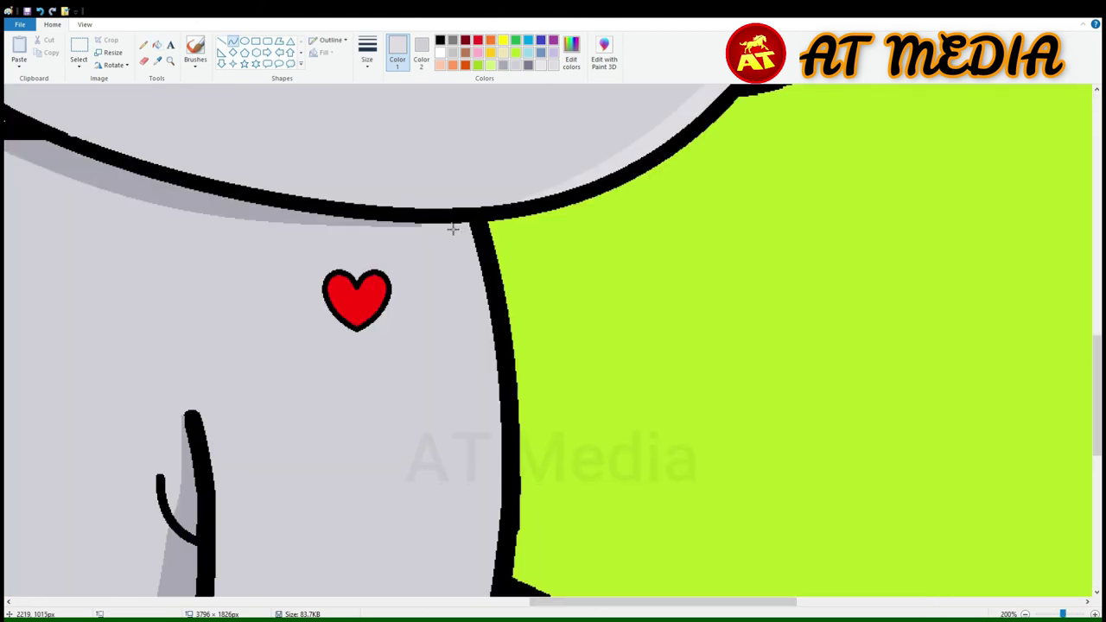
left_click(1093, 613)
mouse_move(859, 361)
left_mouse_down()
mouse_move(923, 422)
mouse_move(915, 397)
left_mouse_up()
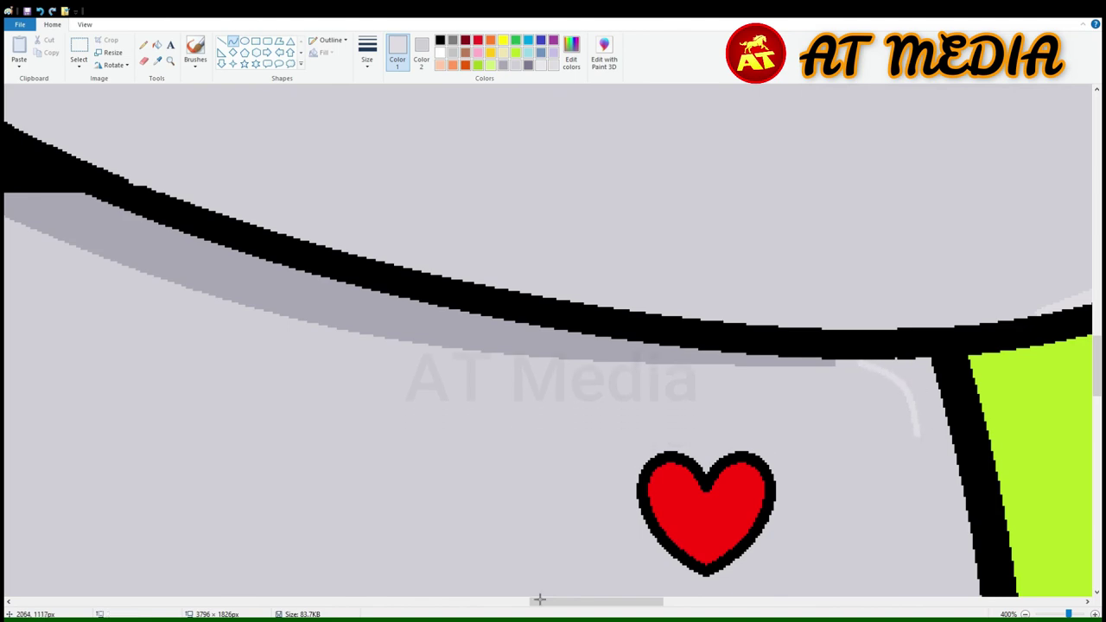
Step: Draw a long lighter gray curve inside the body's right outline, down the right front leg to the foot
scroll(539, 599, "right", 3)
scroll(597, 558, "down", 2)
scroll(694, 478, "down", 3)
left_click_drag(652, 298, 515, 513)
scroll(605, 496, "down", 2)
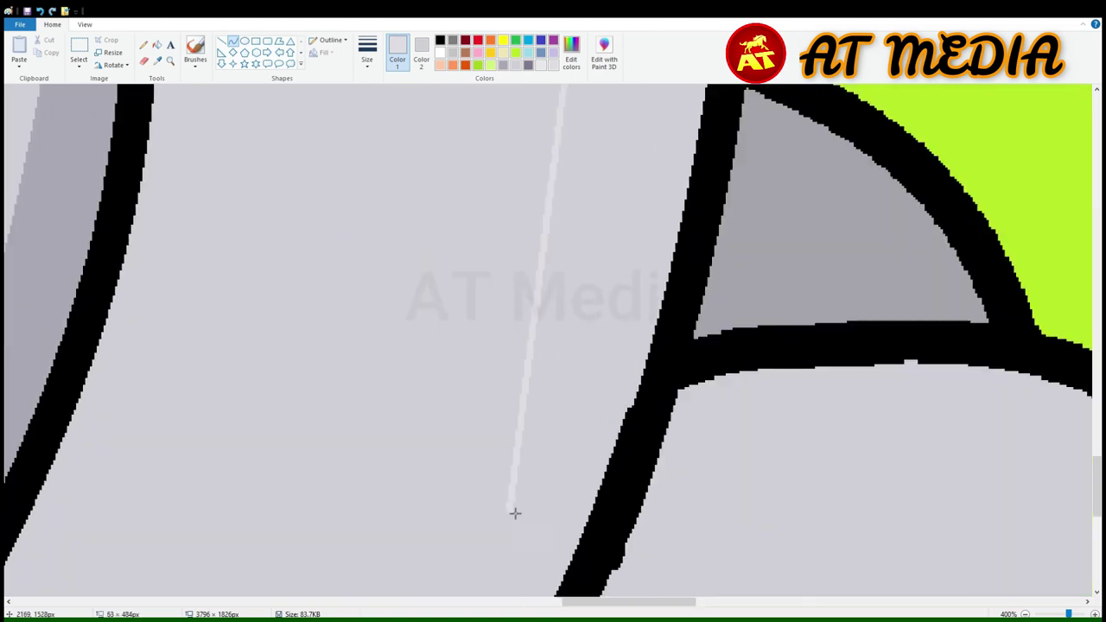
scroll(515, 513, "down", 1)
scroll(593, 264, "up", 2)
left_click_drag(593, 264, 451, 316)
scroll(452, 317, "down", 1)
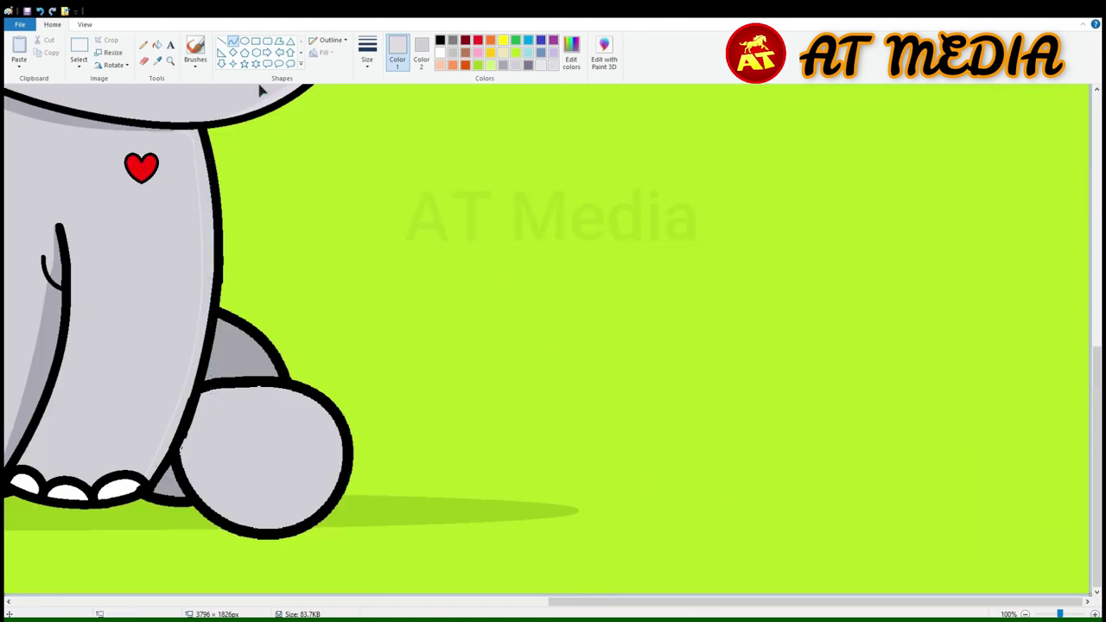
Step: Fill the band between the body's highlight curve and its right outline with lighter gray
left_click(156, 44)
scroll(803, 434, "down", 1)
scroll(833, 481, "up", 1)
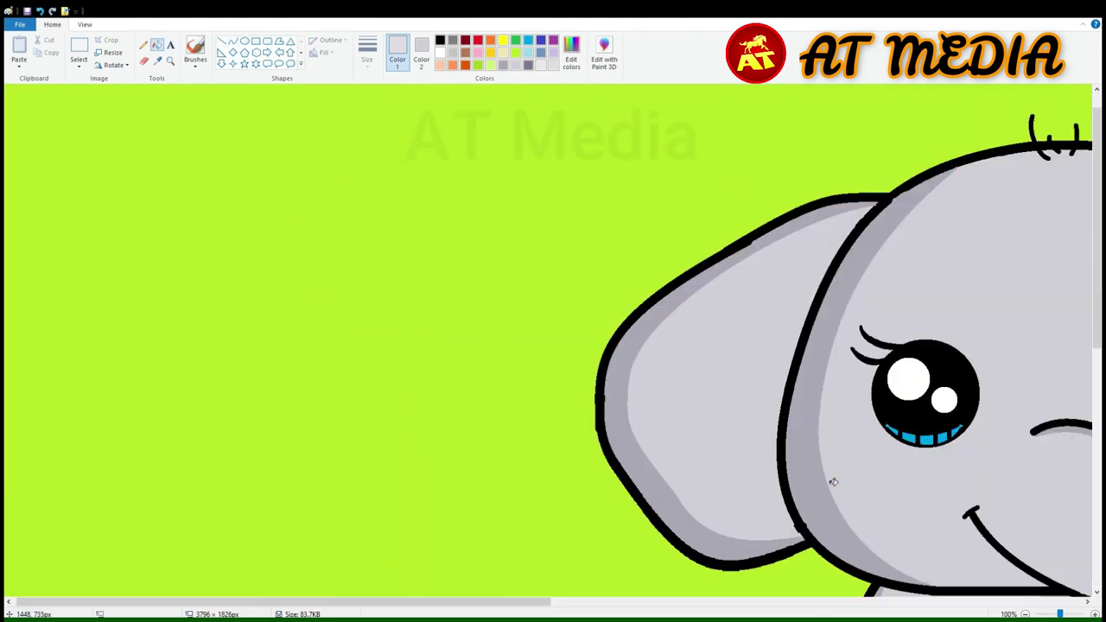
Step: Draw a lighter gray curve inside the head's right outline, from the ear junction down toward the trunk
scroll(833, 481, "left", 3)
scroll(832, 481, "up", 1)
scroll(605, 345, "down", 3)
scroll(605, 346, "right", 3)
left_click(234, 41)
scroll(360, 156, "up", 2)
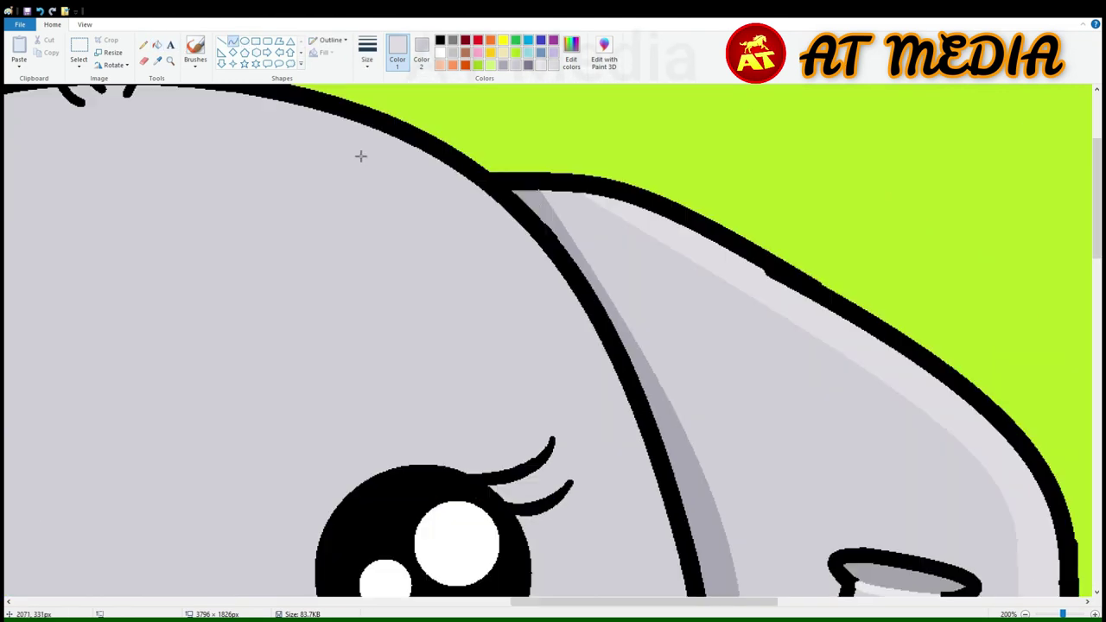
left_click_drag(610, 393, 654, 587)
scroll(654, 587, "down", 4)
left_click_drag(665, 328, 698, 272)
scroll(678, 302, "up", 4)
Step: Fill the band between the head's highlight curve and its right outline with lighter gray
scroll(691, 285, "down", 5)
left_click(156, 45)
scroll(631, 234, "up", 2)
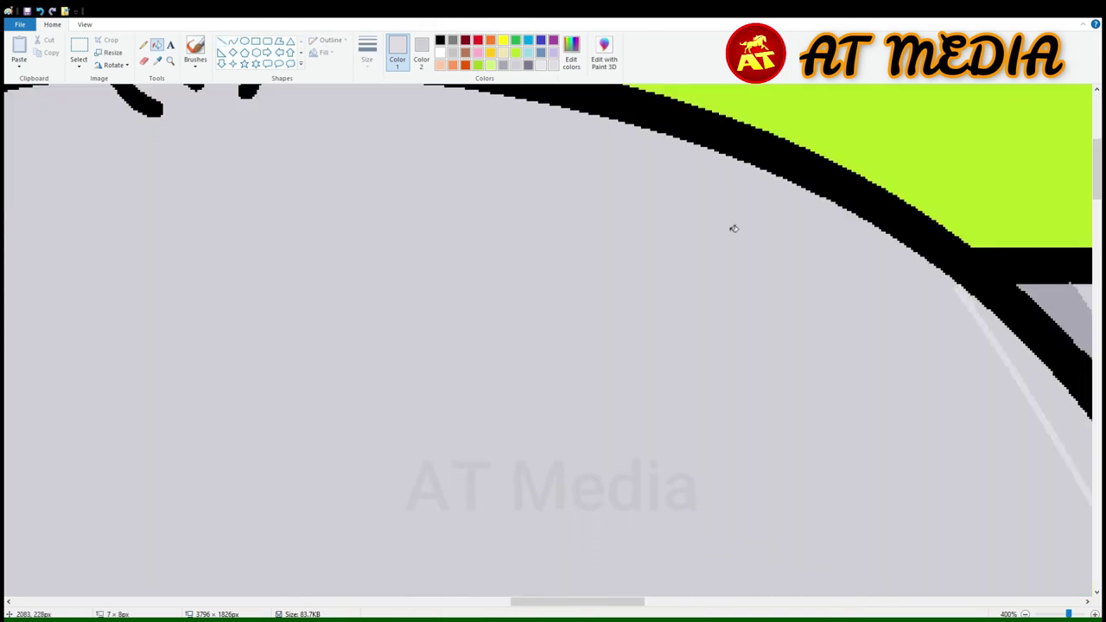
scroll(731, 228, "down", 4)
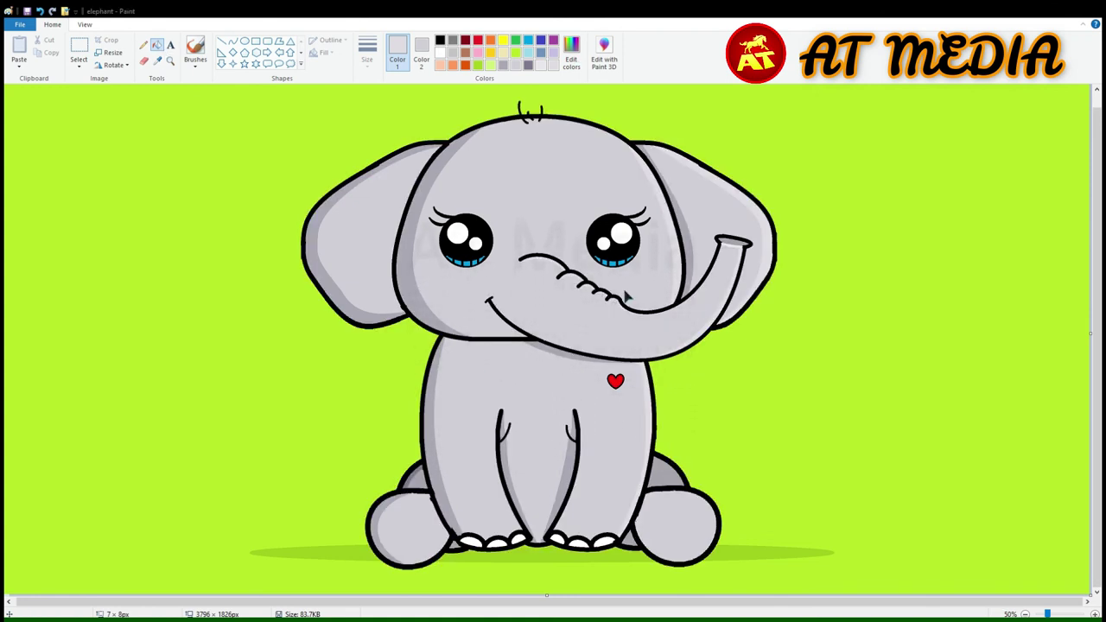
Step: Recolor the shading bands under the trunk's upper line and wrinkles with a lighter gray highlight color
left_click(626, 296)
scroll(1008, 510, "up", 3)
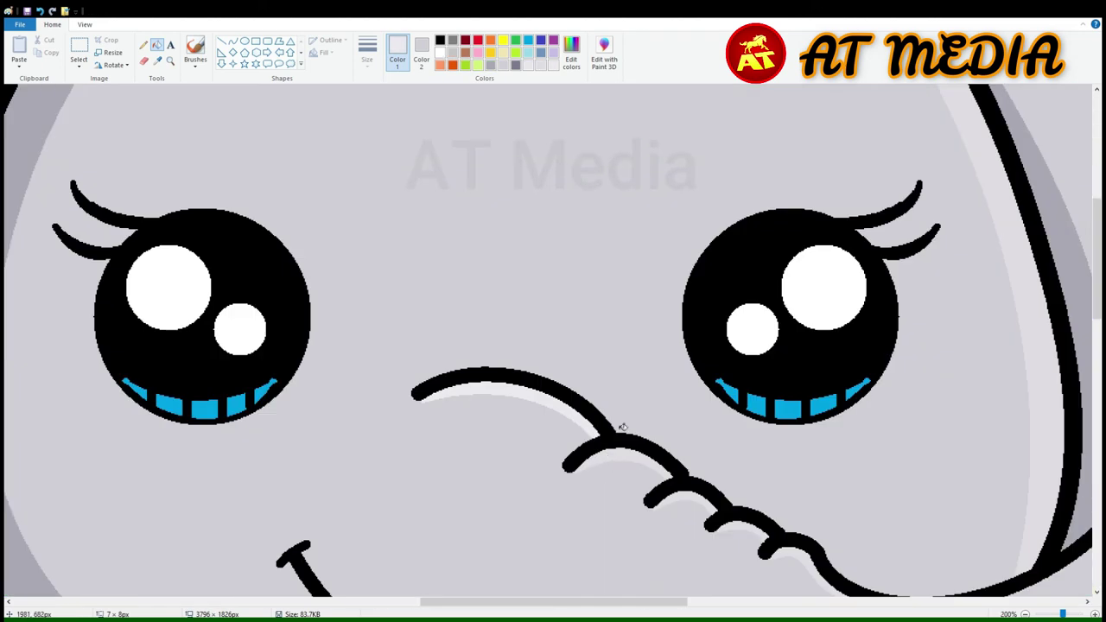
scroll(796, 414, "down", 3)
scroll(796, 413, "down", 2)
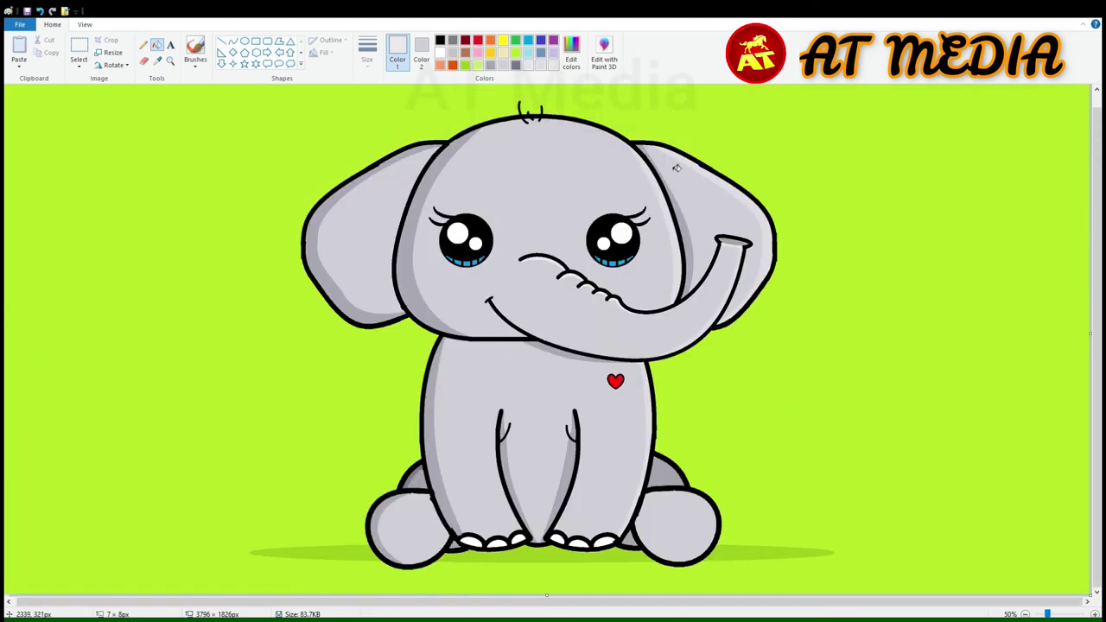
Step: Draw a lighter gray curve inside the right outline of the round foot on the elephant's right-hand side
left_click(232, 41)
scroll(518, 345, "up", 2)
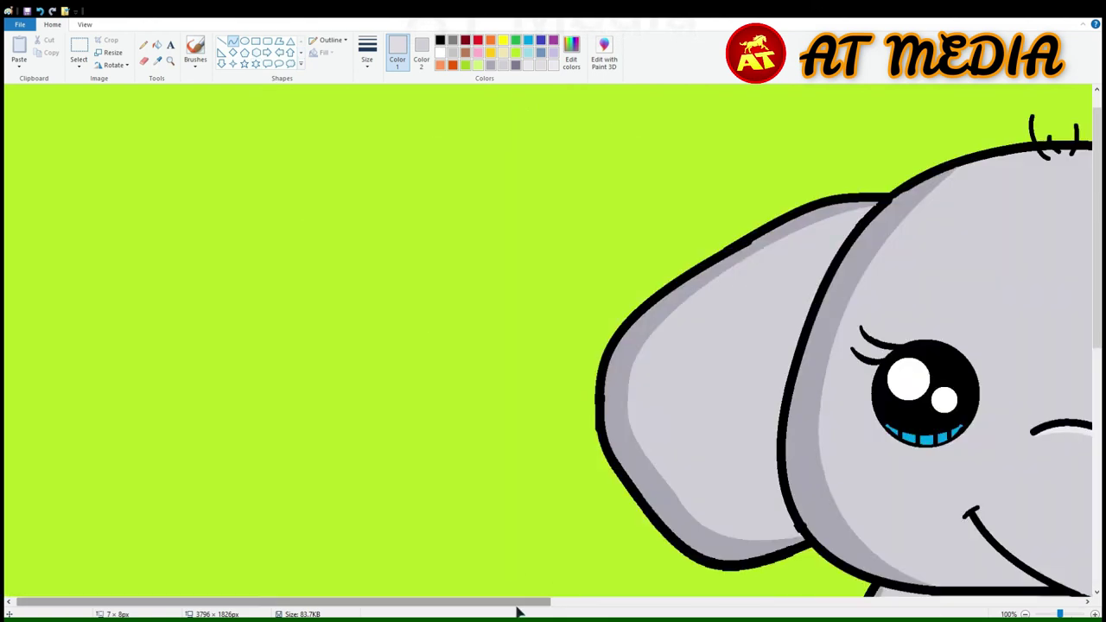
scroll(247, 521, "right", 10)
scroll(247, 521, "down", 5)
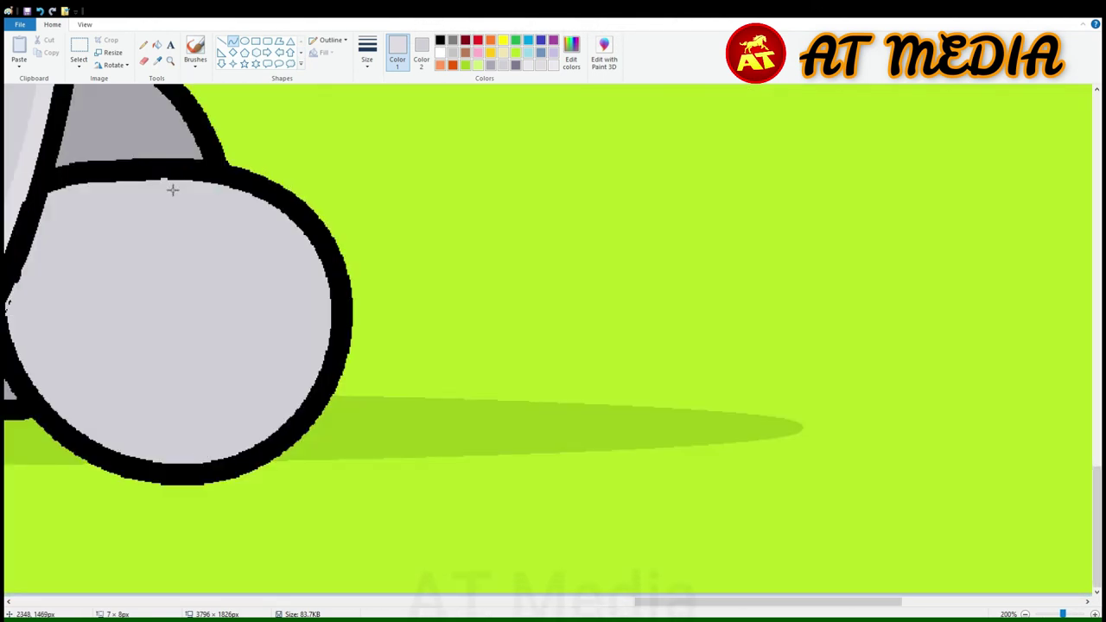
left_click_drag(167, 185, 190, 468)
left_click_drag(180, 286, 299, 254)
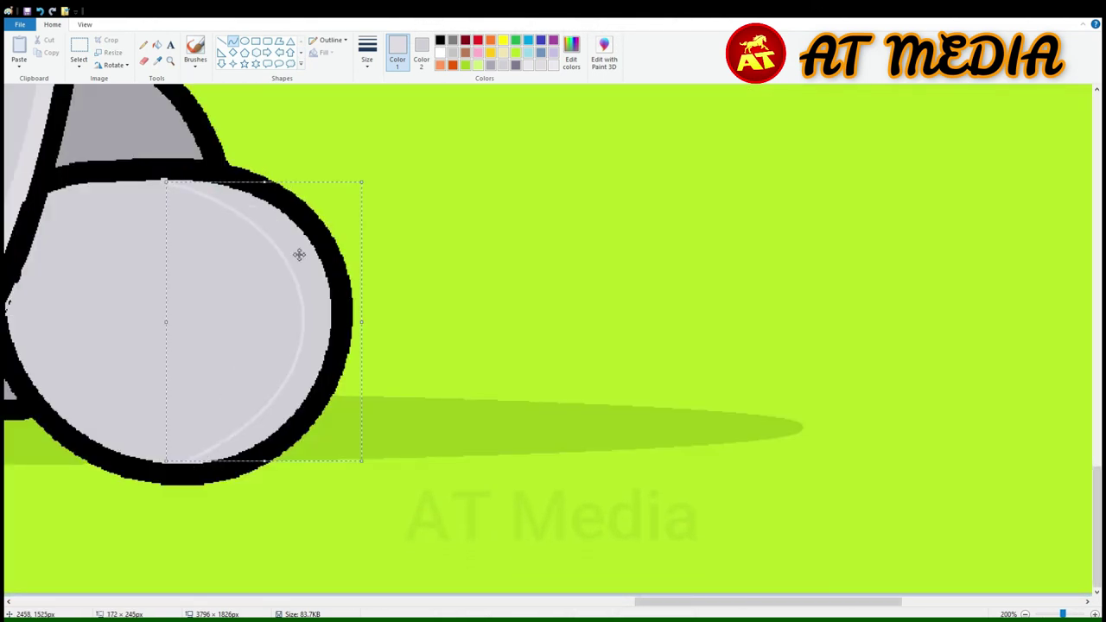
Step: Fill the band between that foot's highlight curve and its right outline with lighter gray
left_click(156, 44)
left_click(228, 201)
scroll(1074, 613, "down", 2)
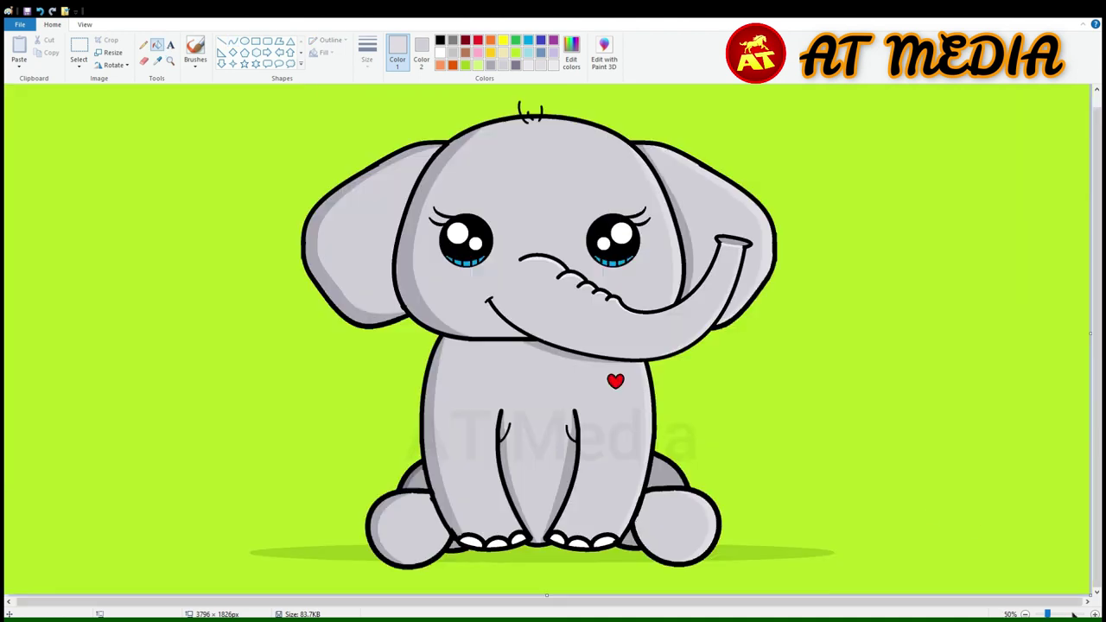
Step: Add a lighter gray highlight band inside the outer edge of the dark hind leg above the right-hand foot
scroll(965, 479, "up", 1)
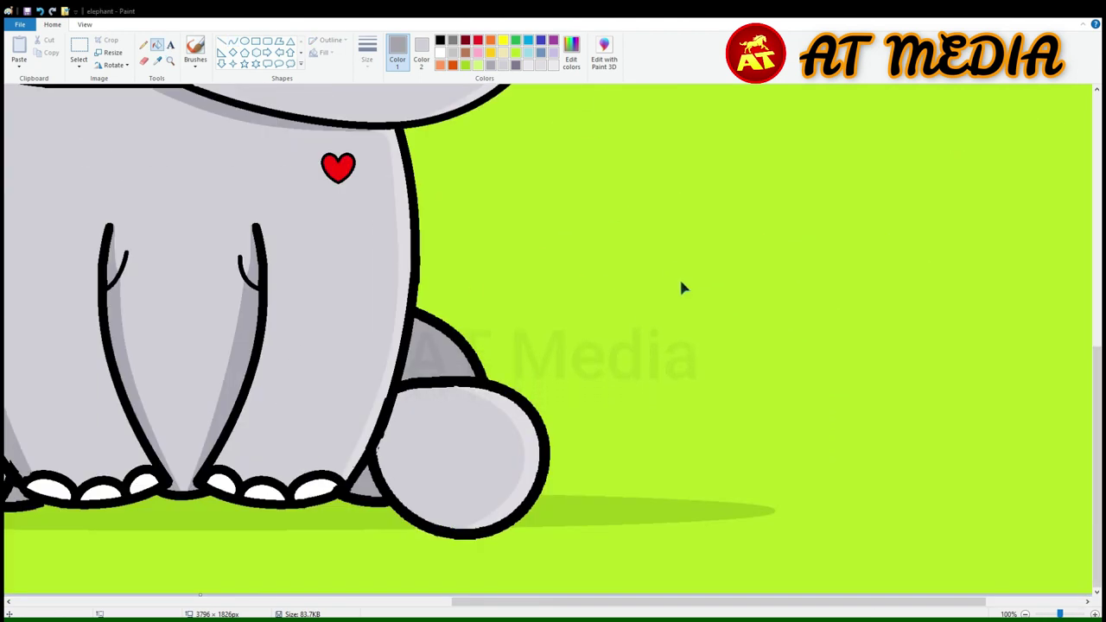
left_click(233, 41)
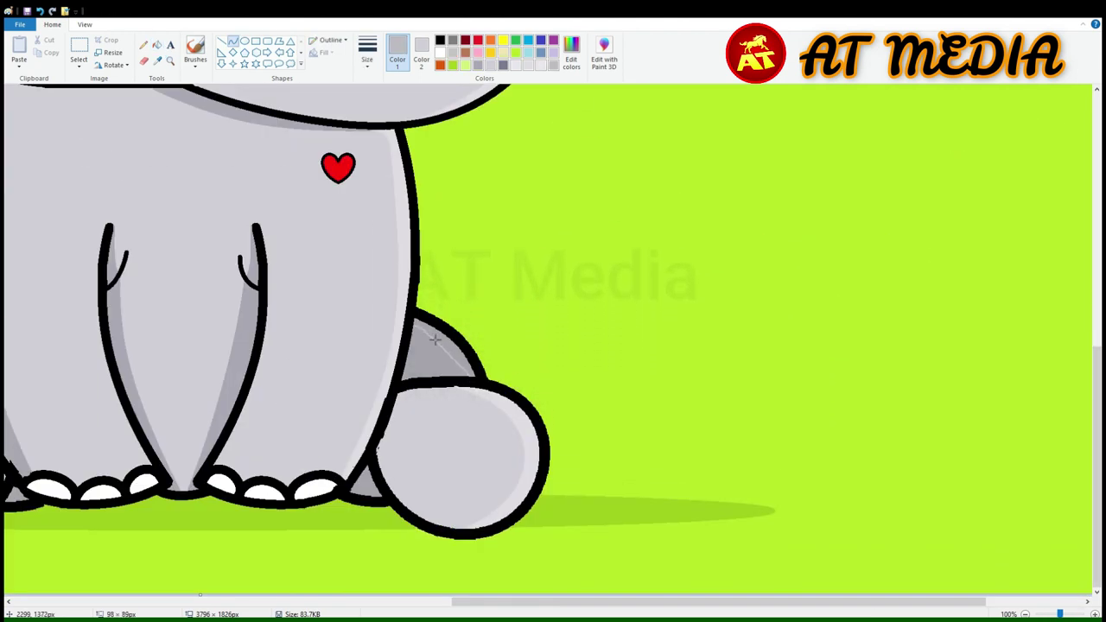
scroll(1047, 614, "down", 2)
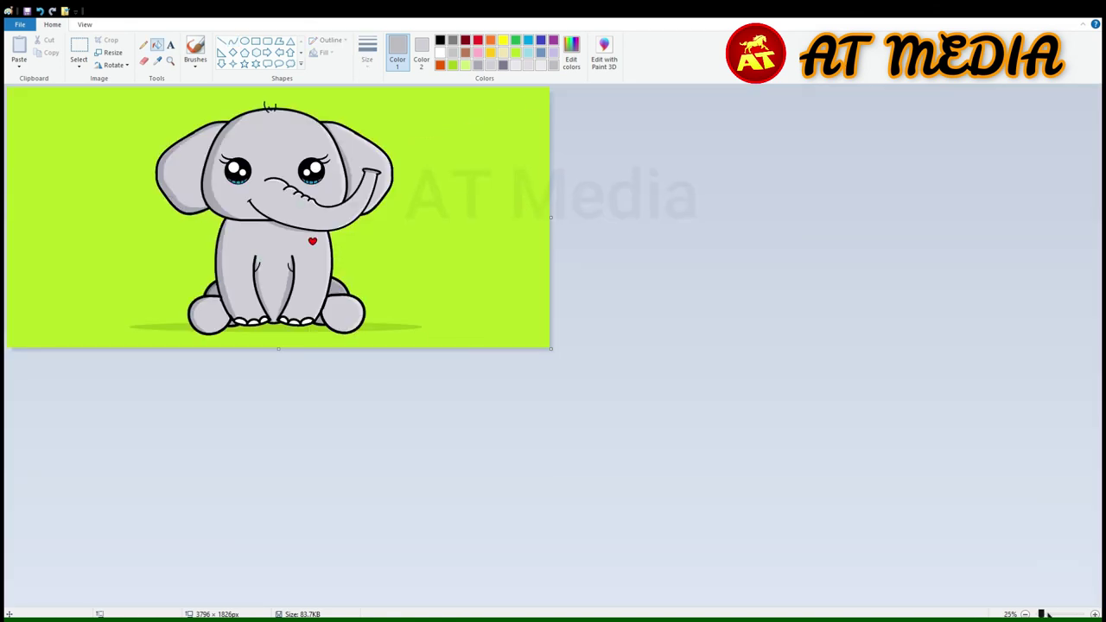
Step: Draw a small white curved highlight inside the upper right lobe of the red heart
scroll(881, 335, "up", 1)
scroll(861, 438, "up", 1)
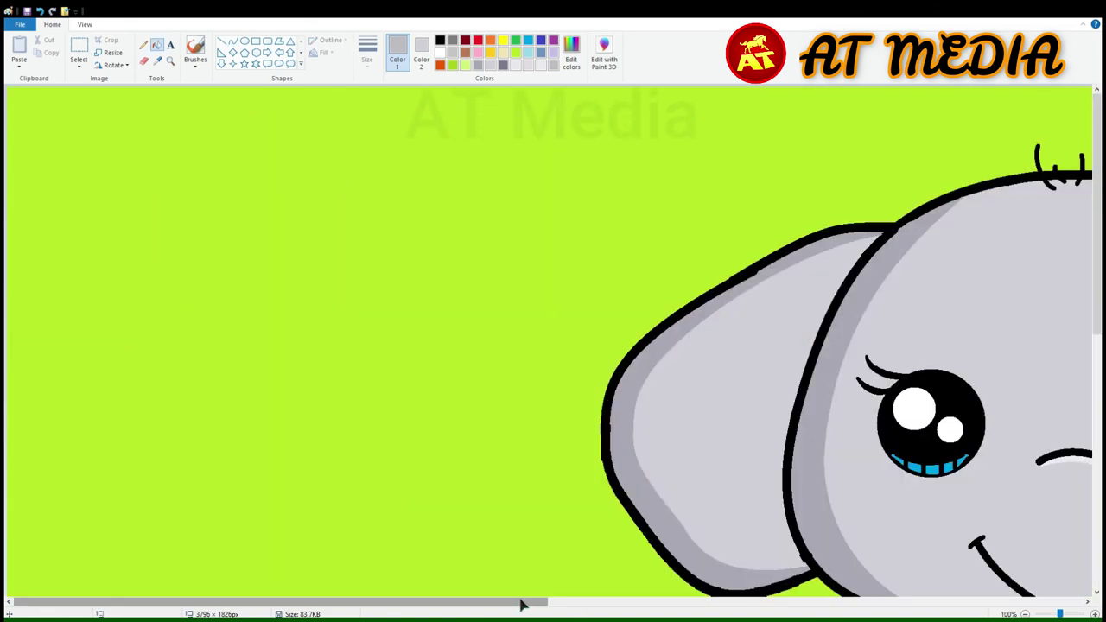
scroll(849, 318, "down", 3)
scroll(849, 318, "up", 1)
scroll(789, 583, "up", 2)
left_click(380, 243)
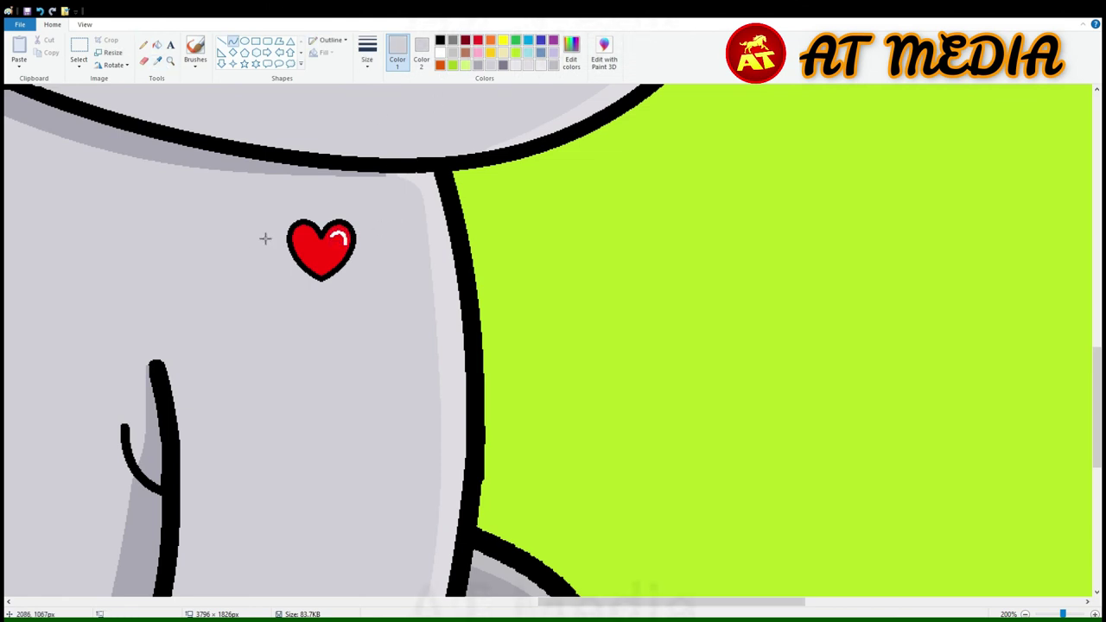
Step: Draw a slightly darker gray shadow curve just outside the heart's left edge, from its upper left lobe to its lower tip
left_click(1084, 613)
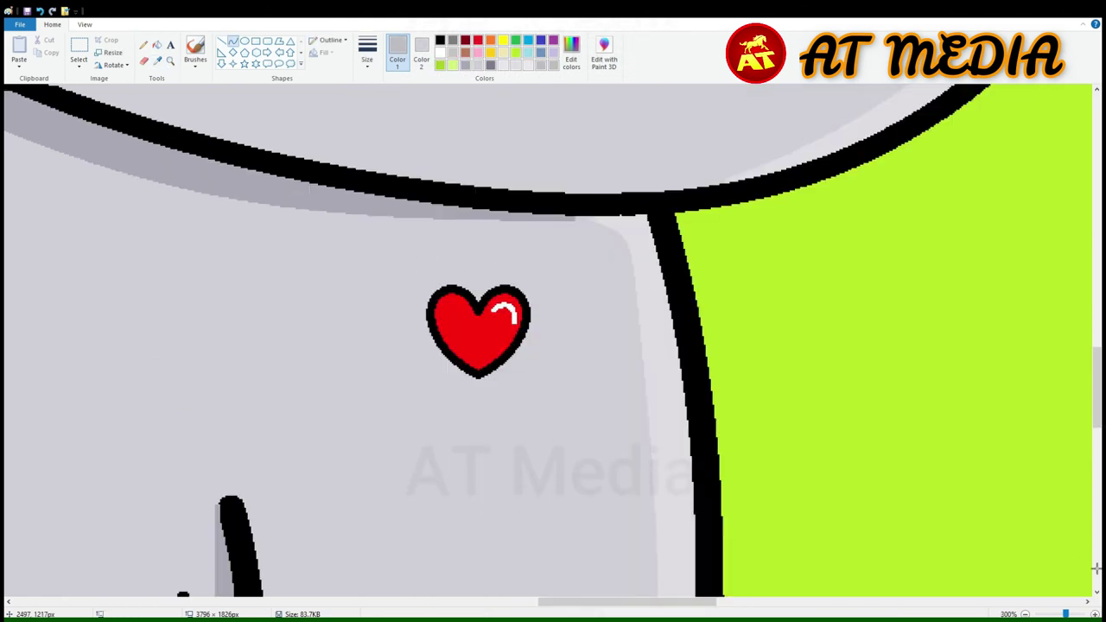
left_click(1084, 613)
mouse_move(570, 356)
left_mouse_down()
mouse_move(540, 454)
mouse_move(635, 473)
left_mouse_up()
mouse_move(635, 474)
left_mouse_down()
mouse_move(538, 377)
mouse_move(546, 460)
left_mouse_up()
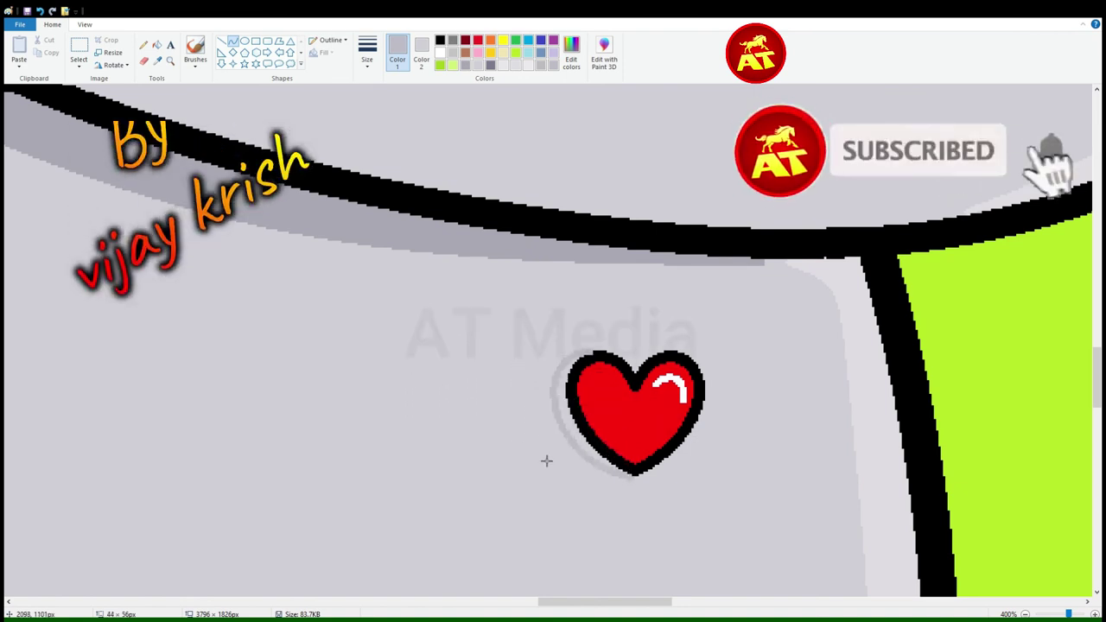
Step: Fill the gap between the heart's left outline and its shadow curve with the same darker gray
left_click(157, 44)
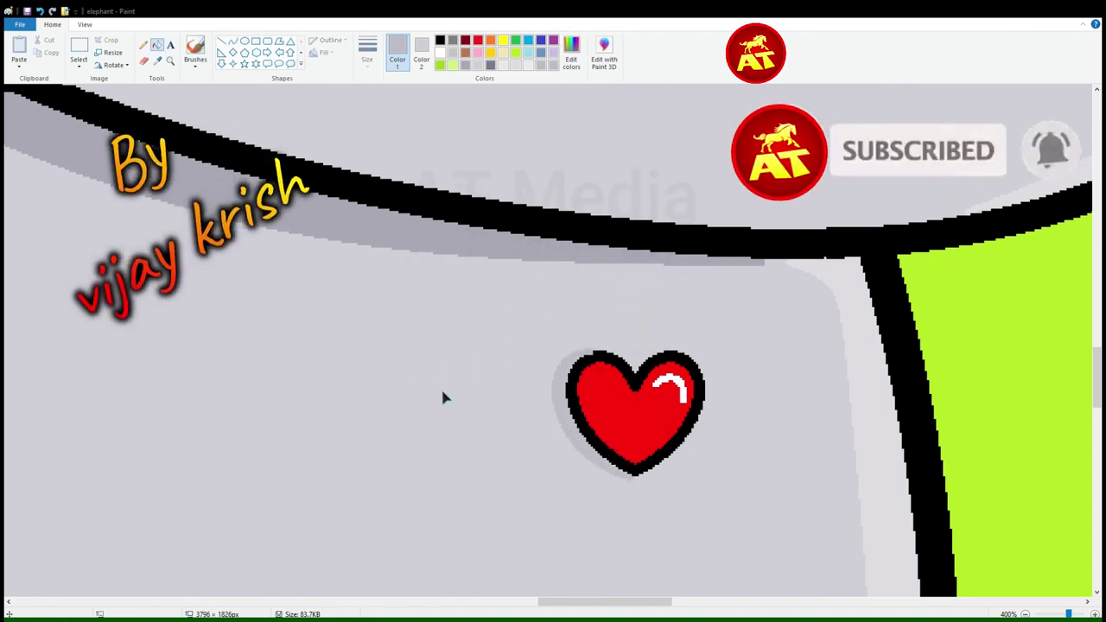
left_click(560, 406)
scroll(553, 345, "down", 4)
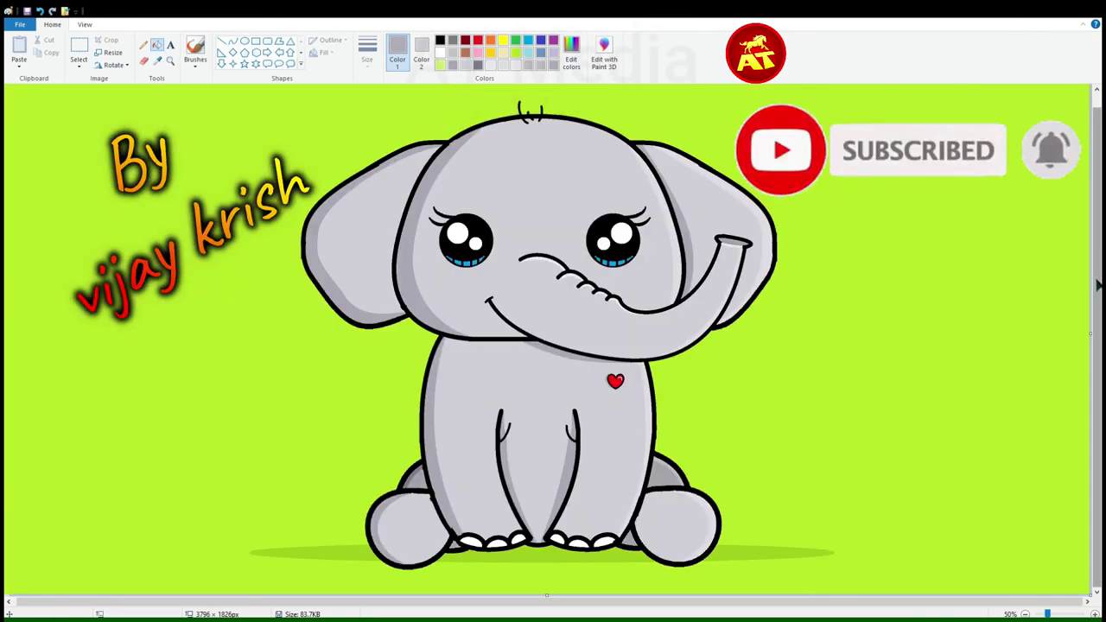
Step: Fill the white toenails on both front feet with dark gray
left_click(478, 64)
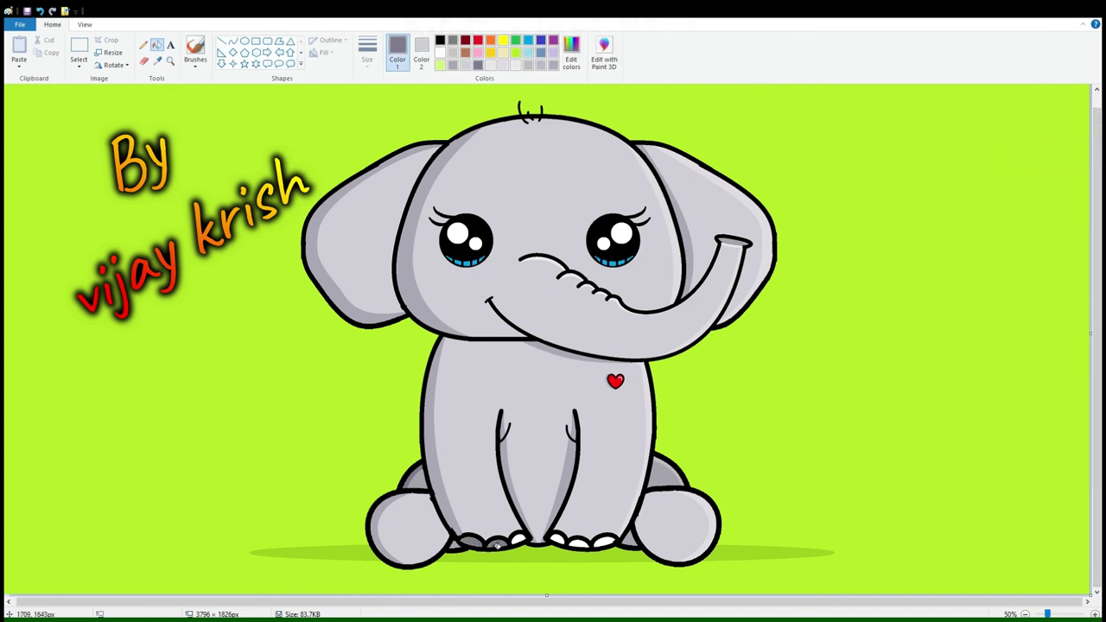
left_click(579, 543)
left_click(603, 543)
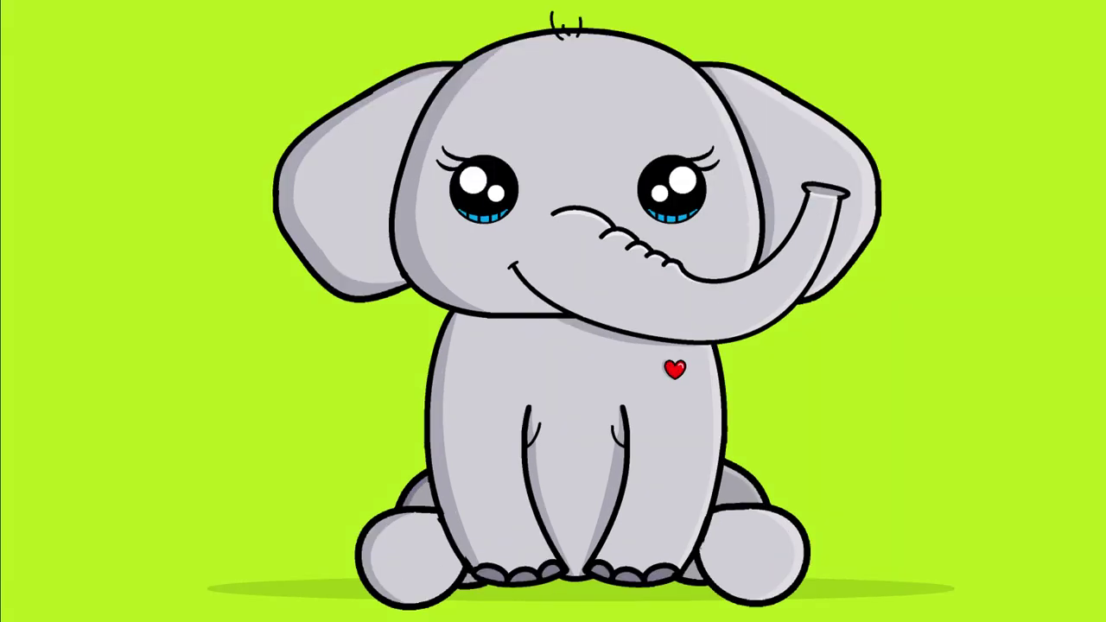